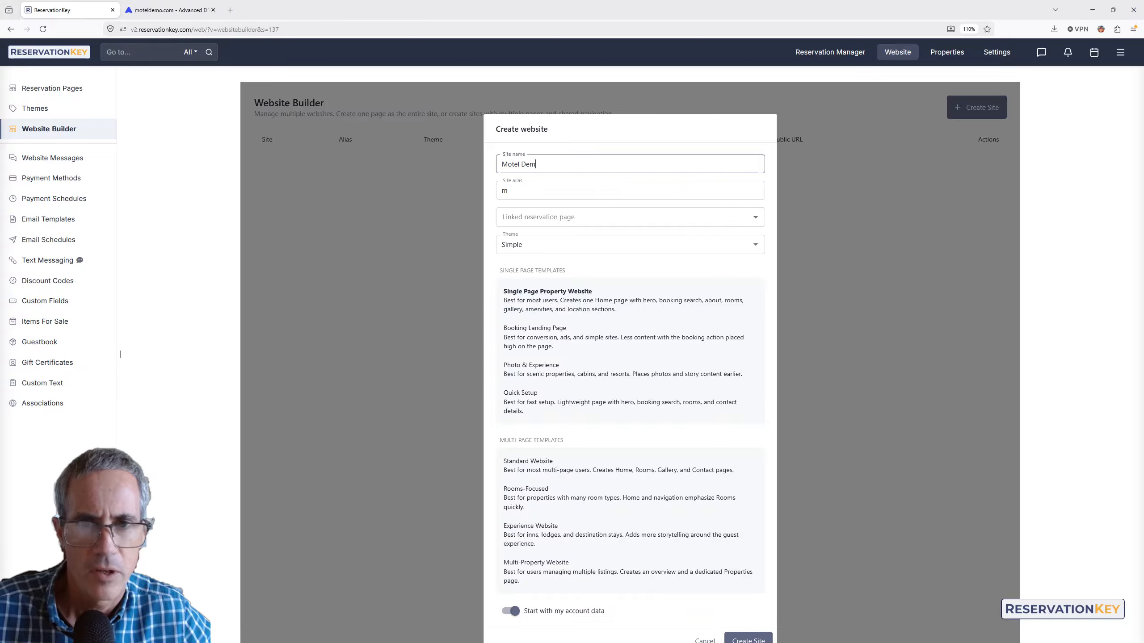
- Create the site linked to Lakeview Campground Online Reservations, with Adventure theme and Standard Website template
{"action": "left_click", "coordinate": [561, 218]}
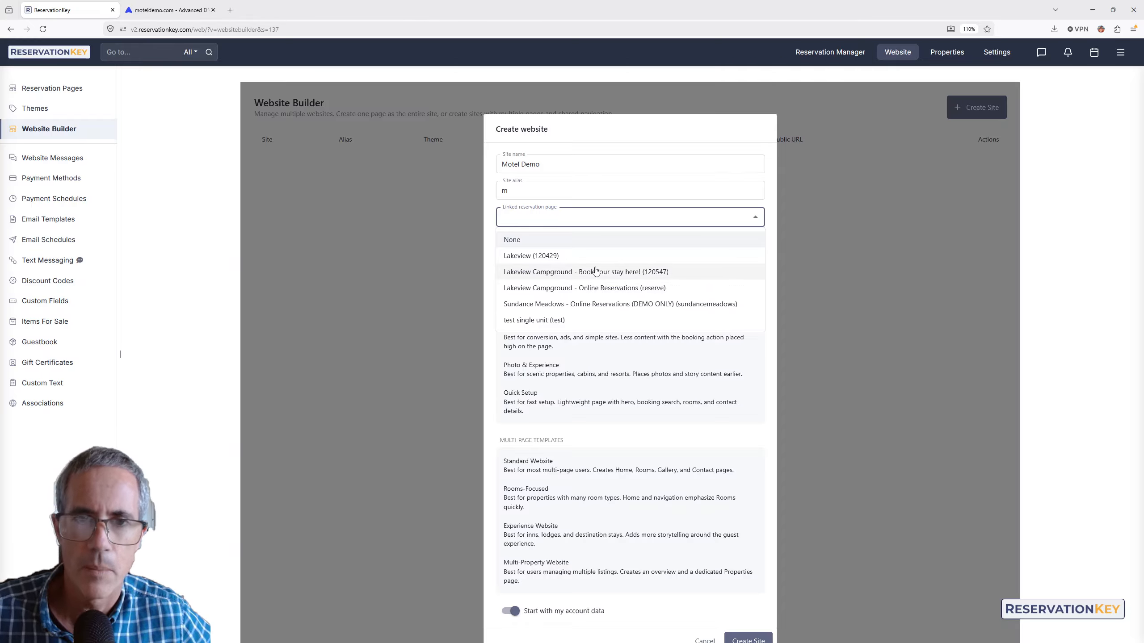
{"action": "left_click", "coordinate": [634, 290]}
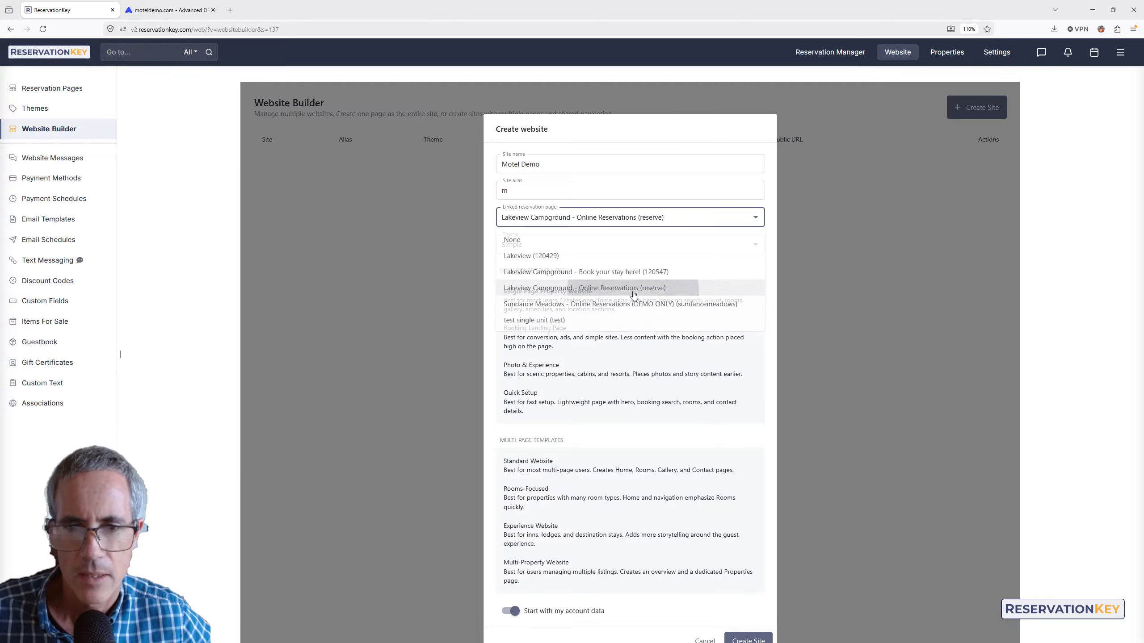
{"action": "left_click", "coordinate": [532, 252]}
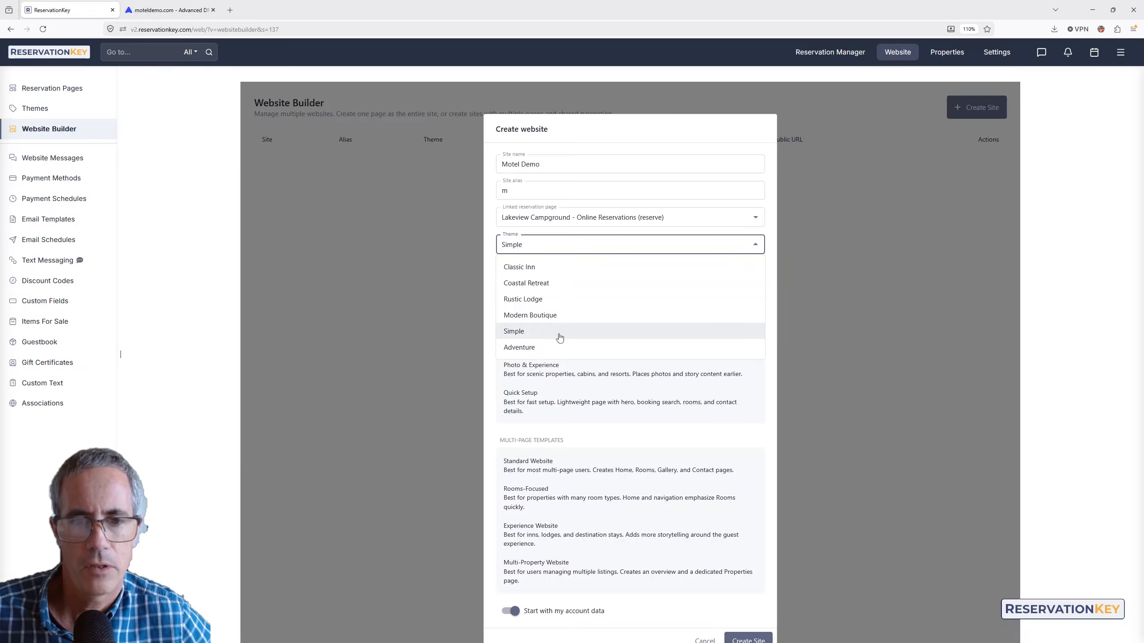
{"action": "left_click", "coordinate": [521, 349]}
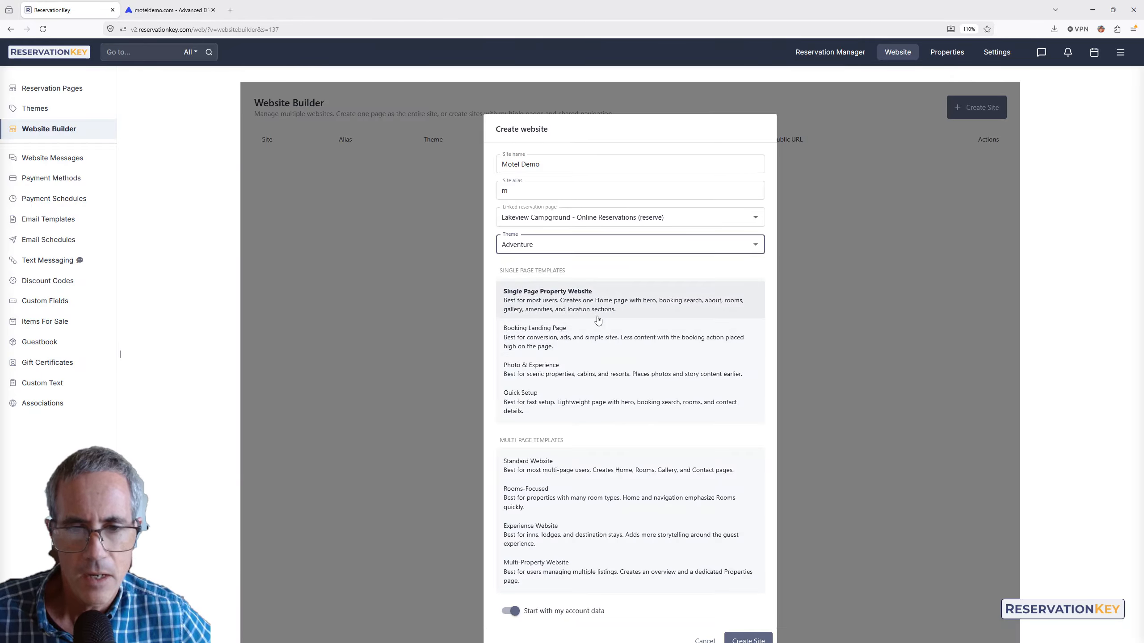
{"action": "scroll", "coordinate": [638, 320], "scroll_direction": "down", "scroll_amount": 2}
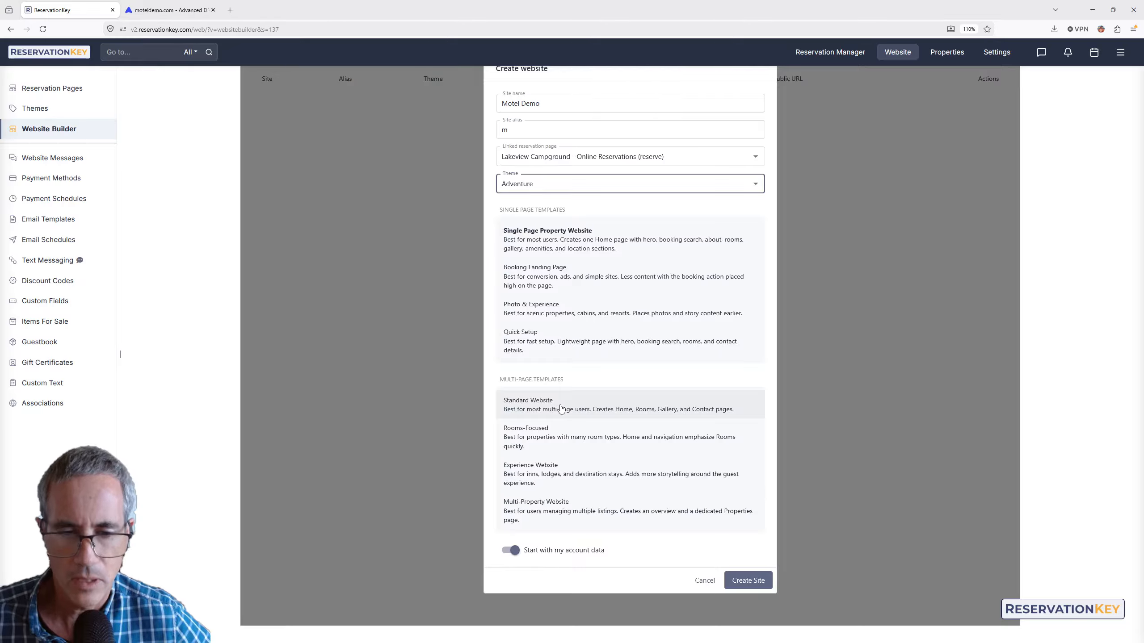
{"action": "left_click", "coordinate": [536, 406]}
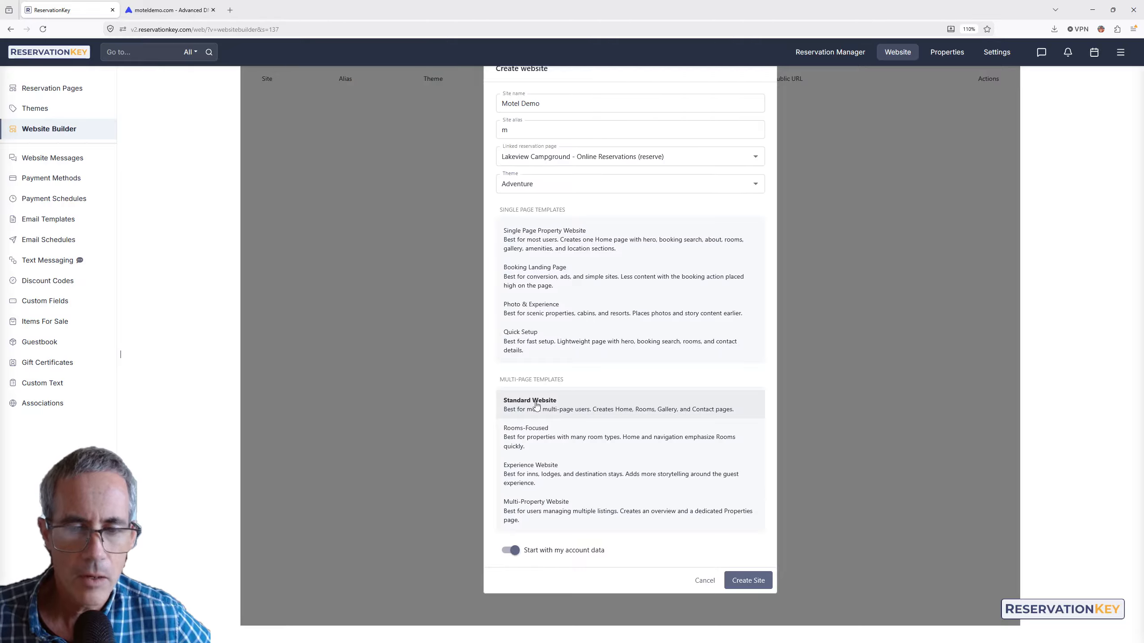
{"action": "left_click", "coordinate": [747, 584]}
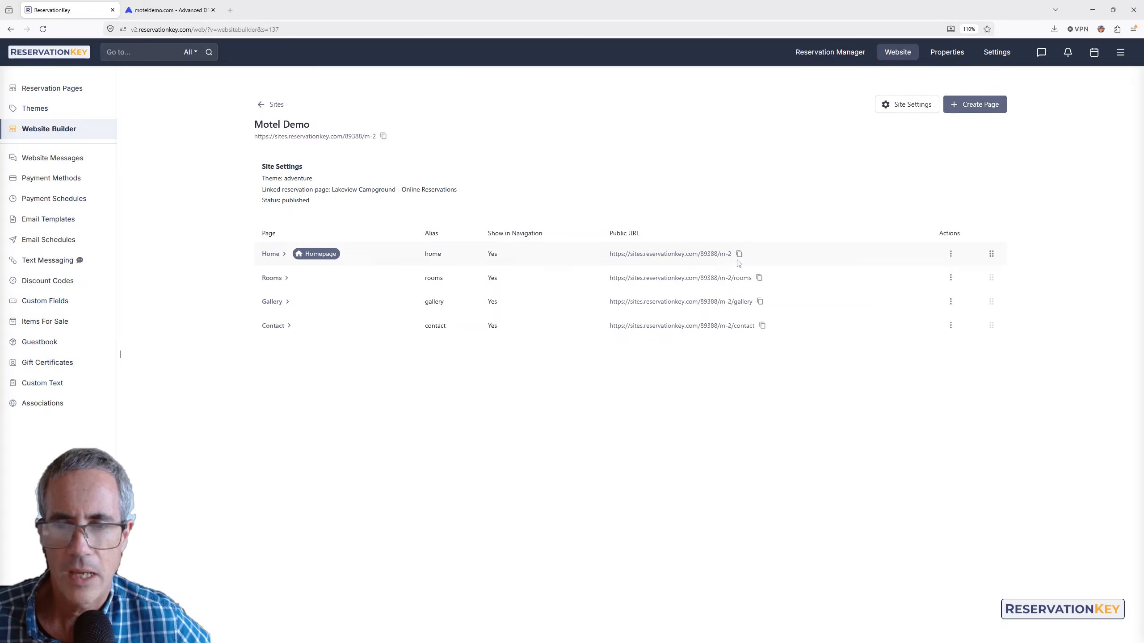
- Open the site's public homepage in a new tab and read through the About Lakeview section
{"action": "left_click", "coordinate": [682, 256]}
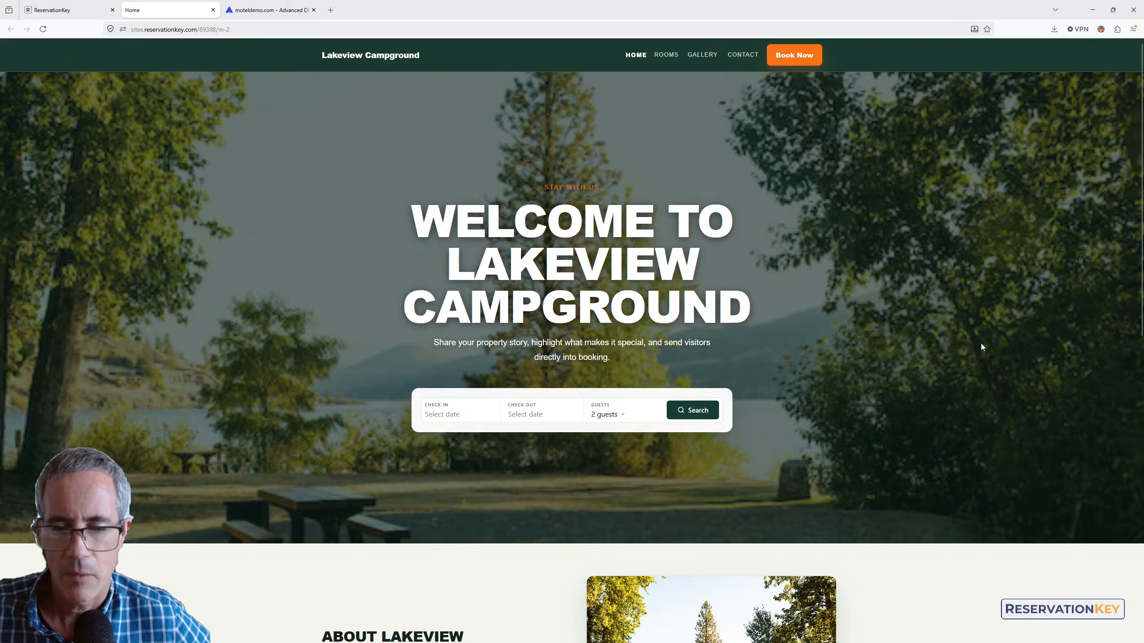
{"action": "scroll", "coordinate": [856, 319], "scroll_direction": "down", "scroll_amount": 5}
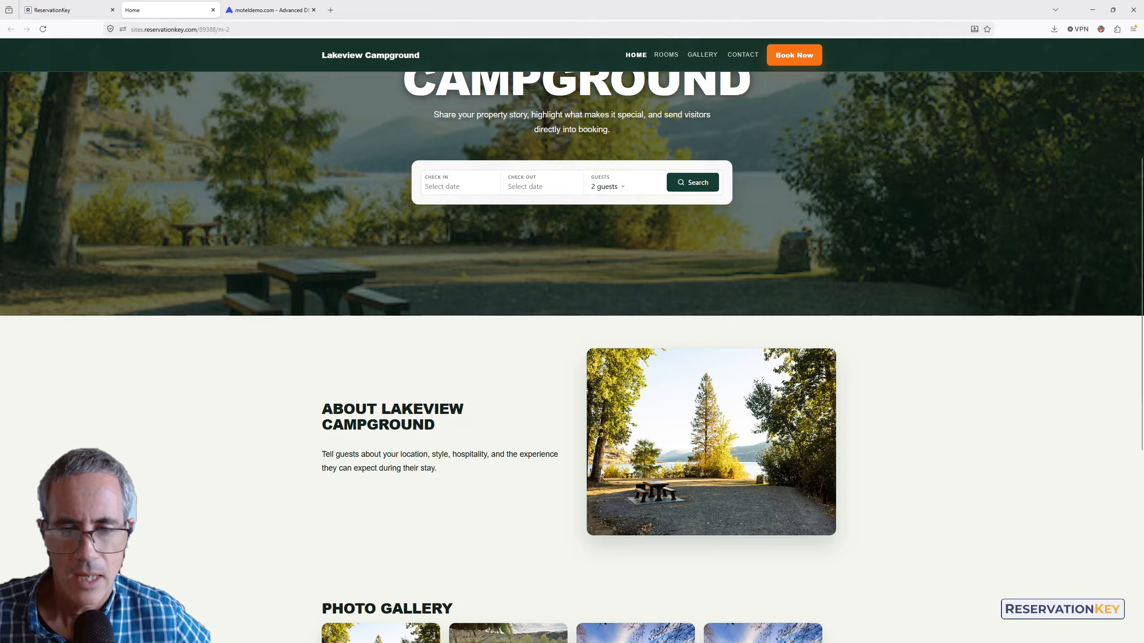
{"action": "left_click_drag", "start_coordinate": [437, 469], "coordinate": [331, 441]}
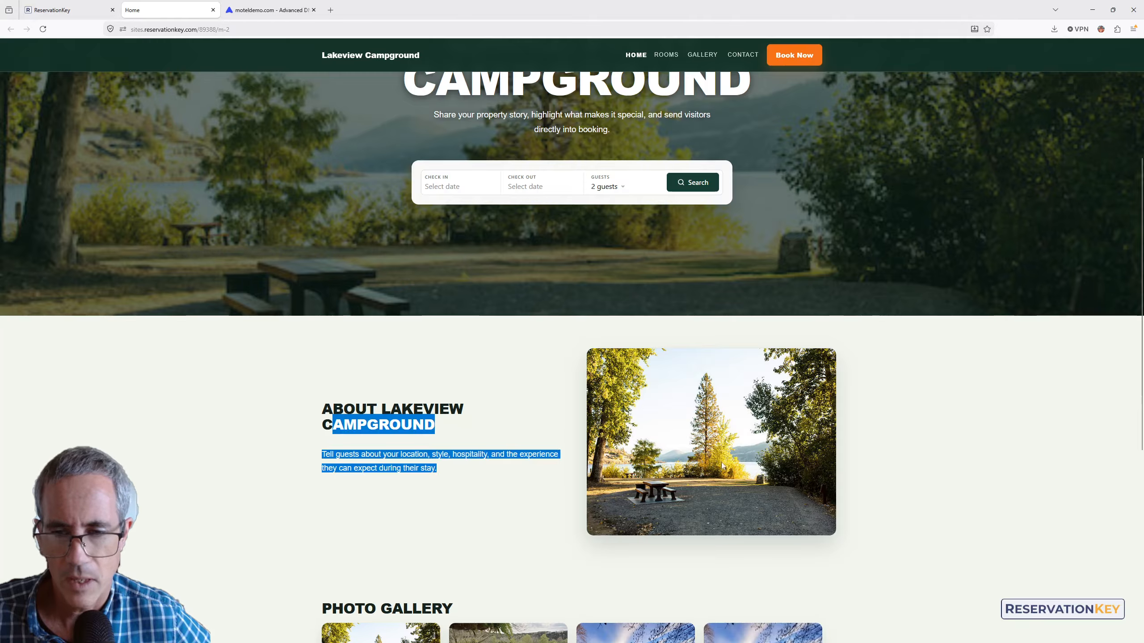
{"action": "left_click", "coordinate": [943, 464]}
{"action": "scroll", "coordinate": [939, 465], "scroll_direction": "down", "scroll_amount": 7}
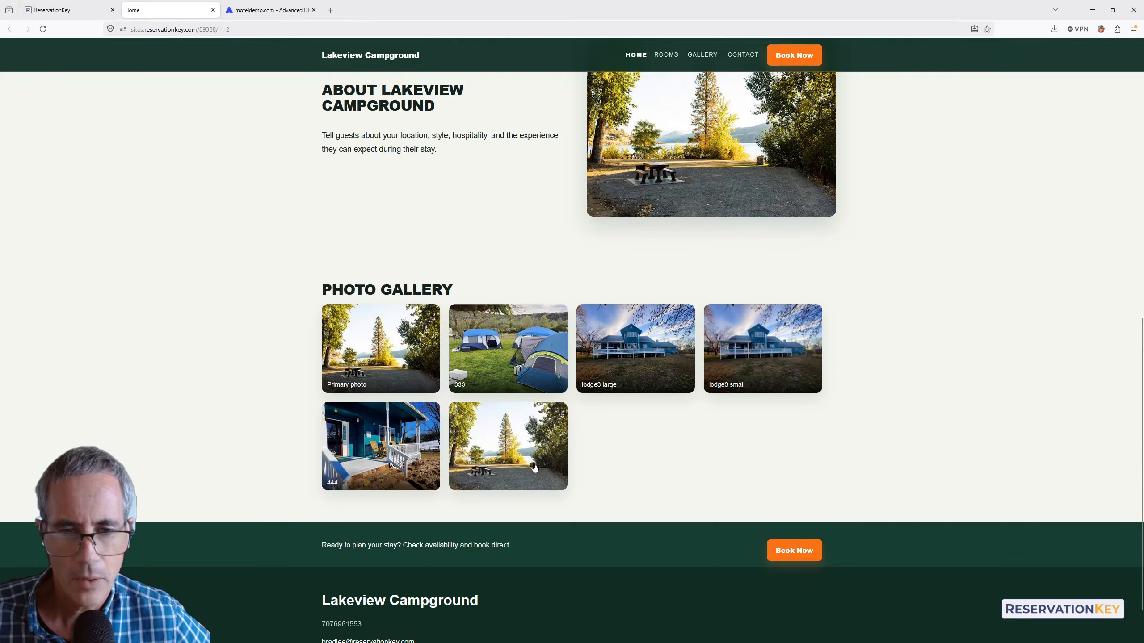
- Step through the gallery photos full-screen, close the viewer, and go to the Rooms page
{"action": "left_click", "coordinate": [401, 348]}
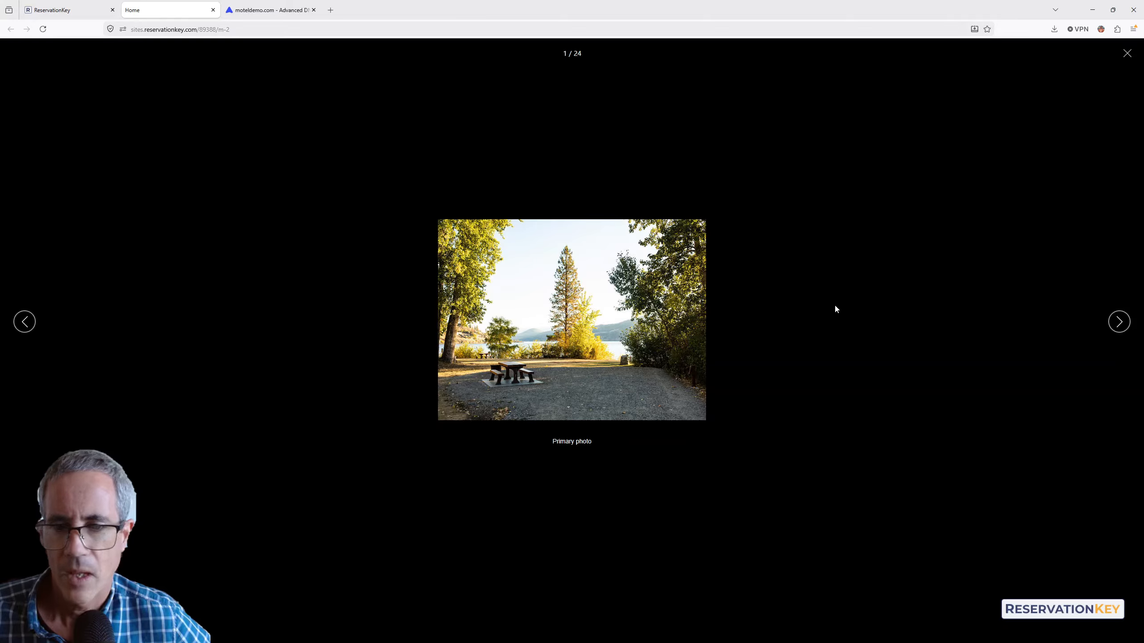
{"action": "key", "text": "Right"}
{"action": "key", "text": "Right"}
{"action": "key", "text": "Right"}
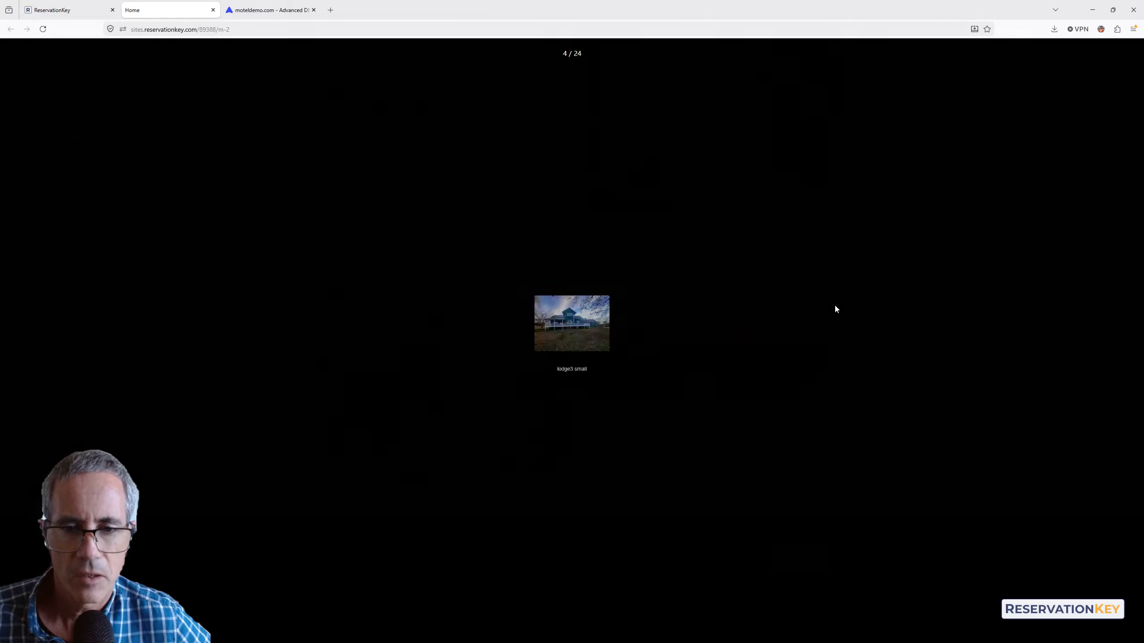
{"action": "key", "text": "Escape"}
{"action": "scroll", "coordinate": [812, 382], "scroll_direction": "down", "scroll_amount": 1}
{"action": "scroll", "coordinate": [805, 370], "scroll_direction": "up", "scroll_amount": 10}
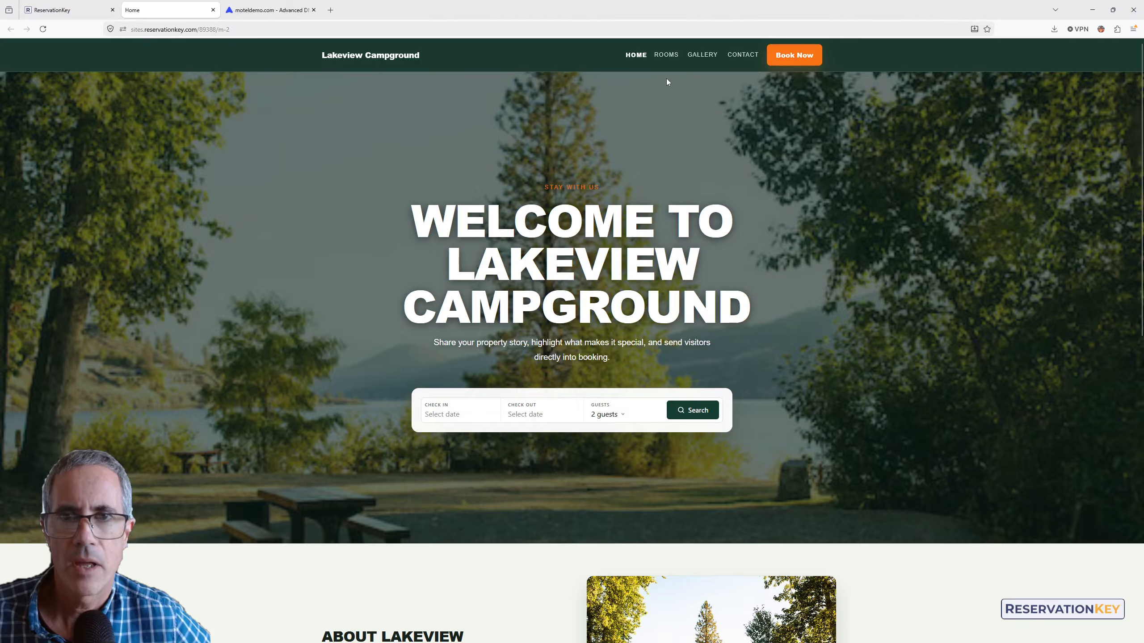
{"action": "left_click", "coordinate": [666, 56]}
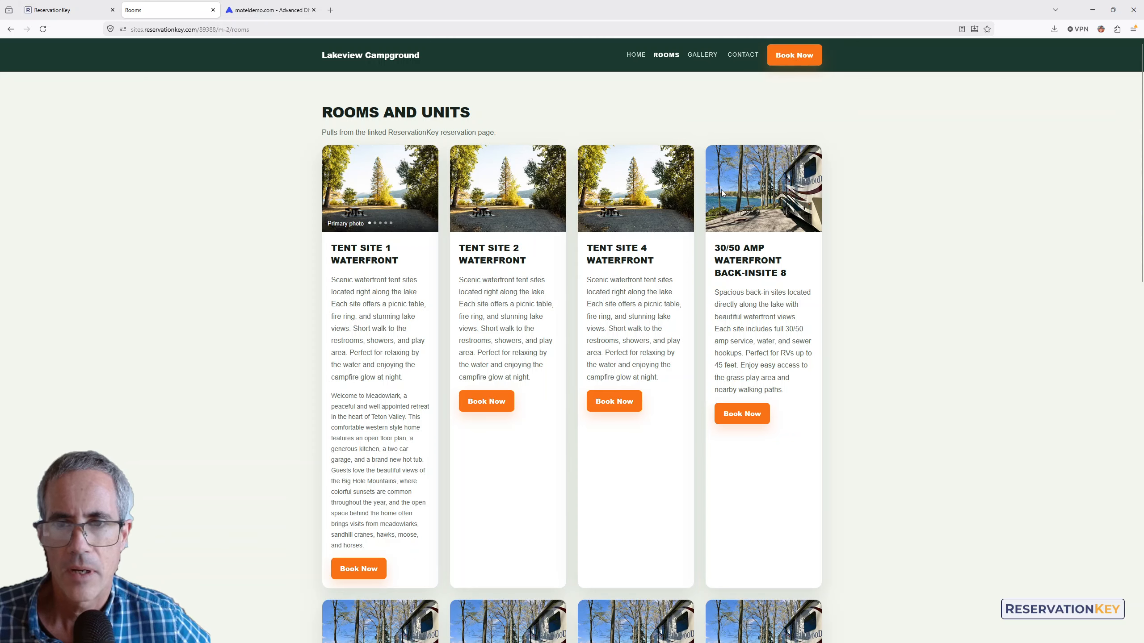
- Search availability for check-in June 9 and check-out June 11, 2026
{"action": "scroll", "coordinate": [740, 249], "scroll_direction": "down", "scroll_amount": 15}
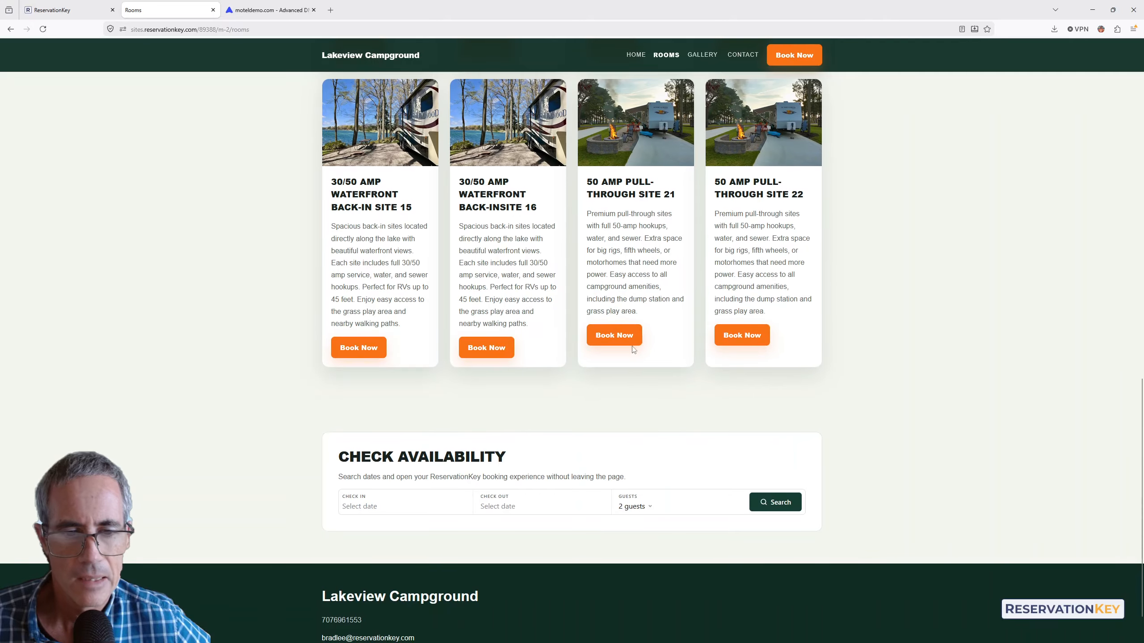
{"action": "left_click", "coordinate": [400, 508]}
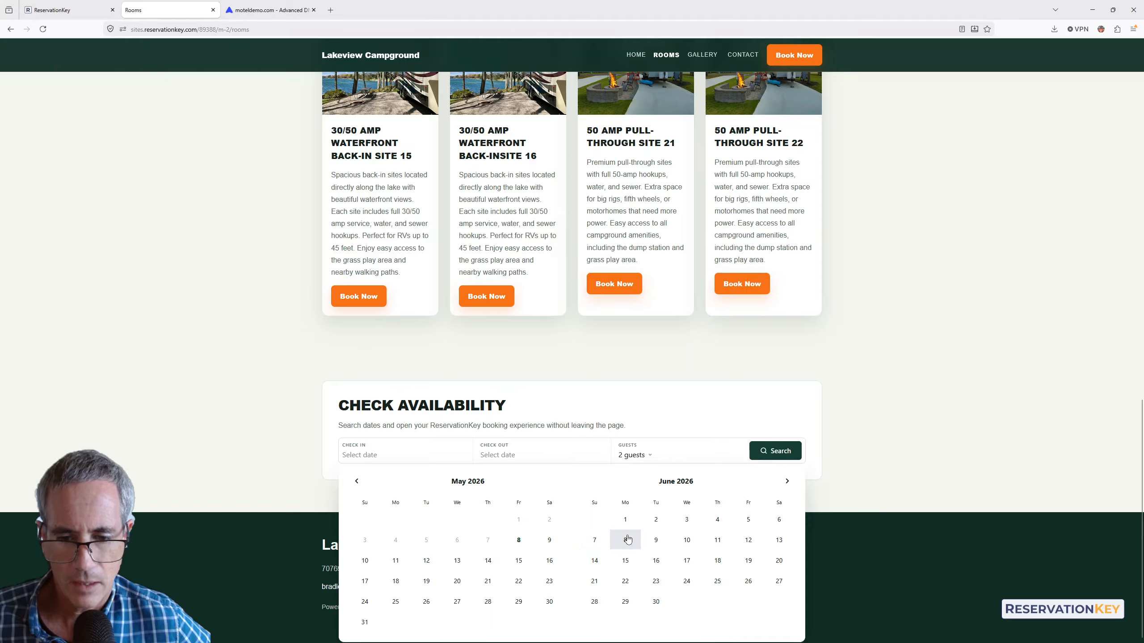
{"action": "left_click", "coordinate": [655, 541]}
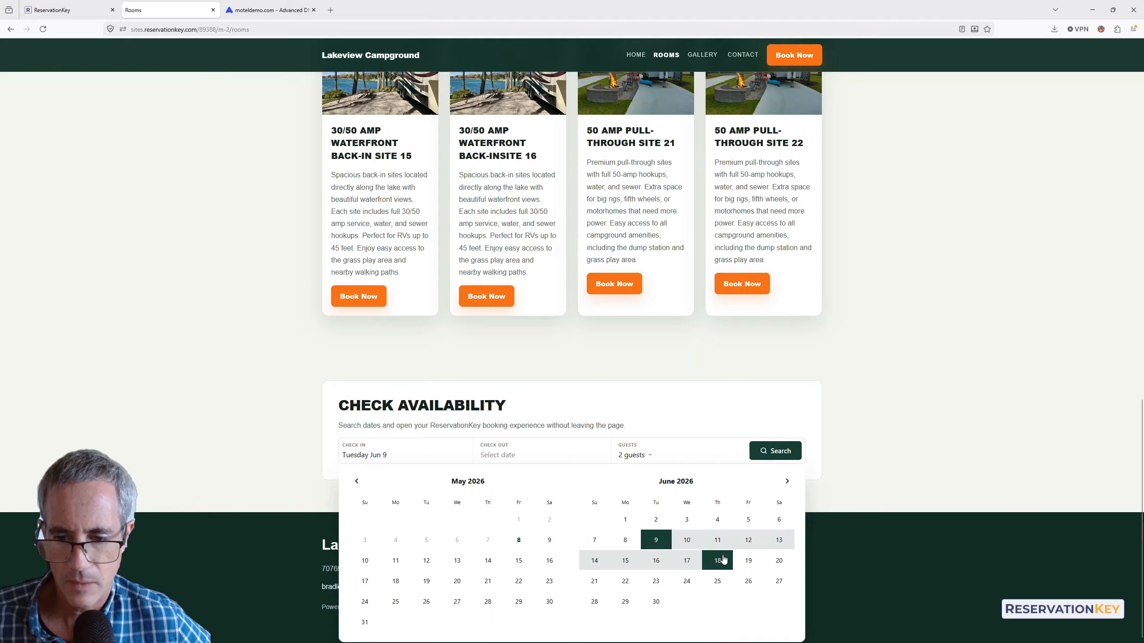
{"action": "left_click", "coordinate": [720, 542]}
{"action": "left_click", "coordinate": [775, 501]}
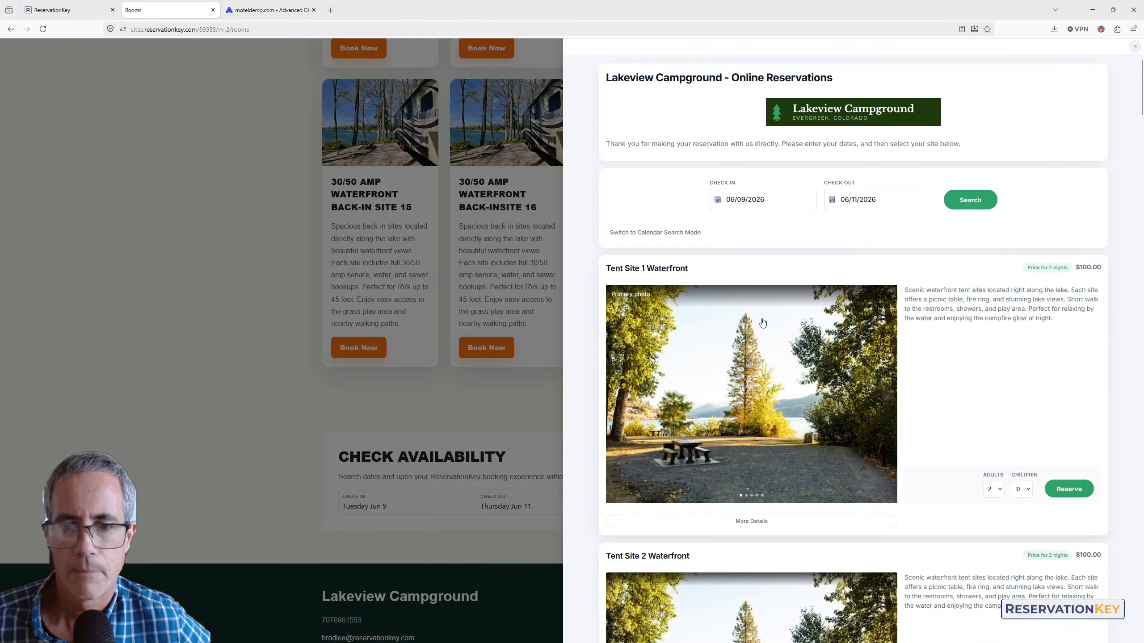
- Review the booking results, close the booking panel, and go to the Photo Gallery page
{"action": "scroll", "coordinate": [793, 213], "scroll_direction": "down", "scroll_amount": 2}
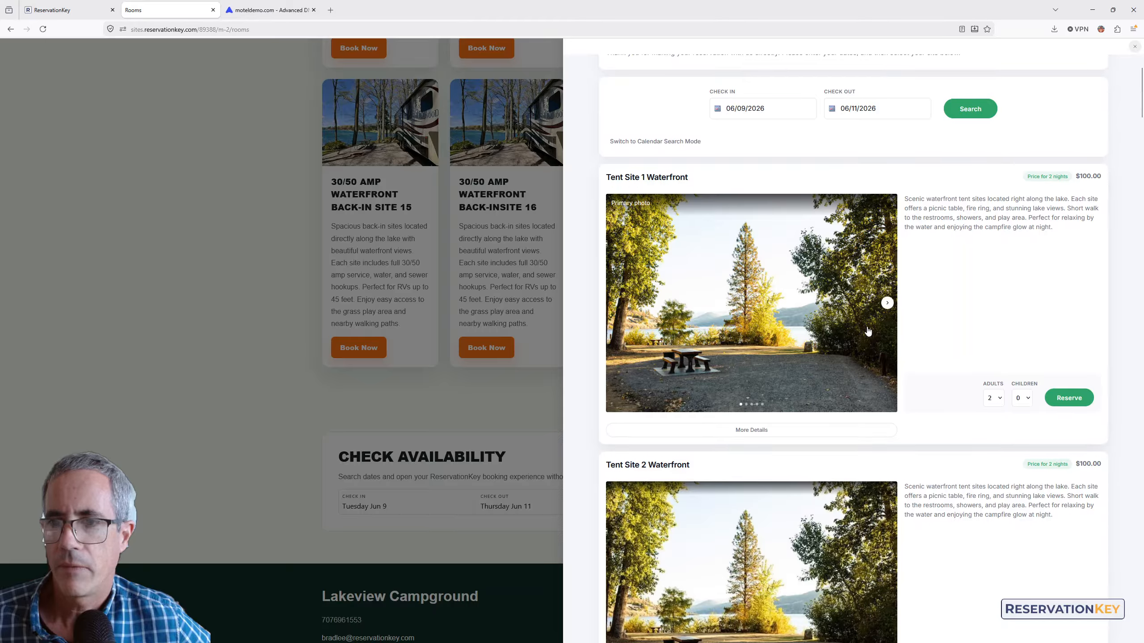
{"action": "scroll", "coordinate": [868, 331], "scroll_direction": "down", "scroll_amount": 3}
{"action": "scroll", "coordinate": [870, 331], "scroll_direction": "up", "scroll_amount": 5}
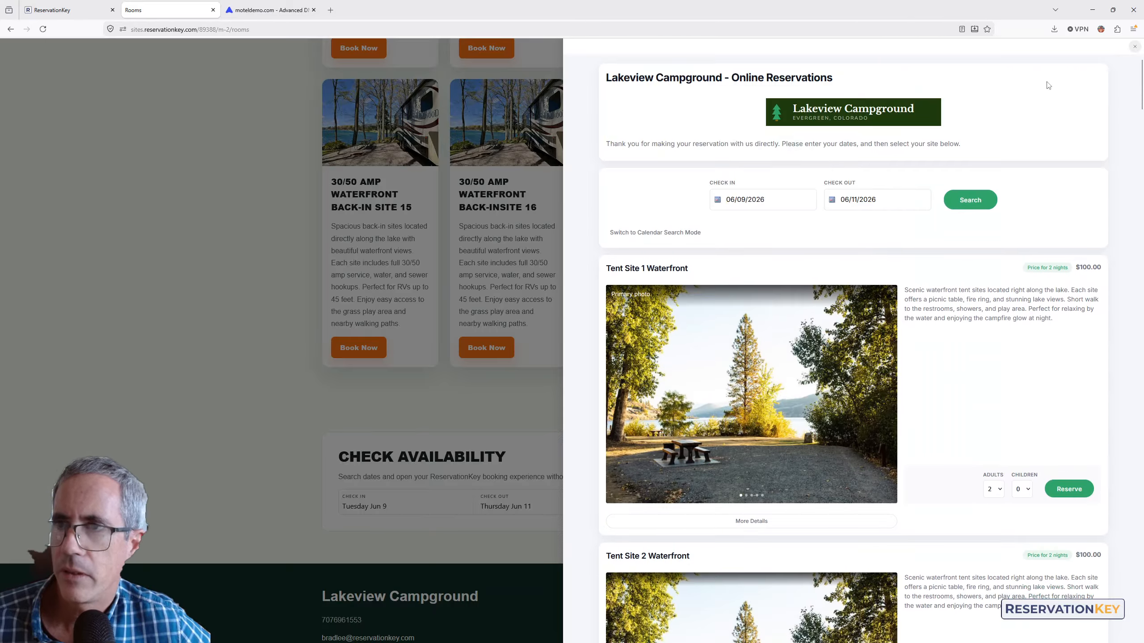
{"action": "left_click", "coordinate": [1134, 45]}
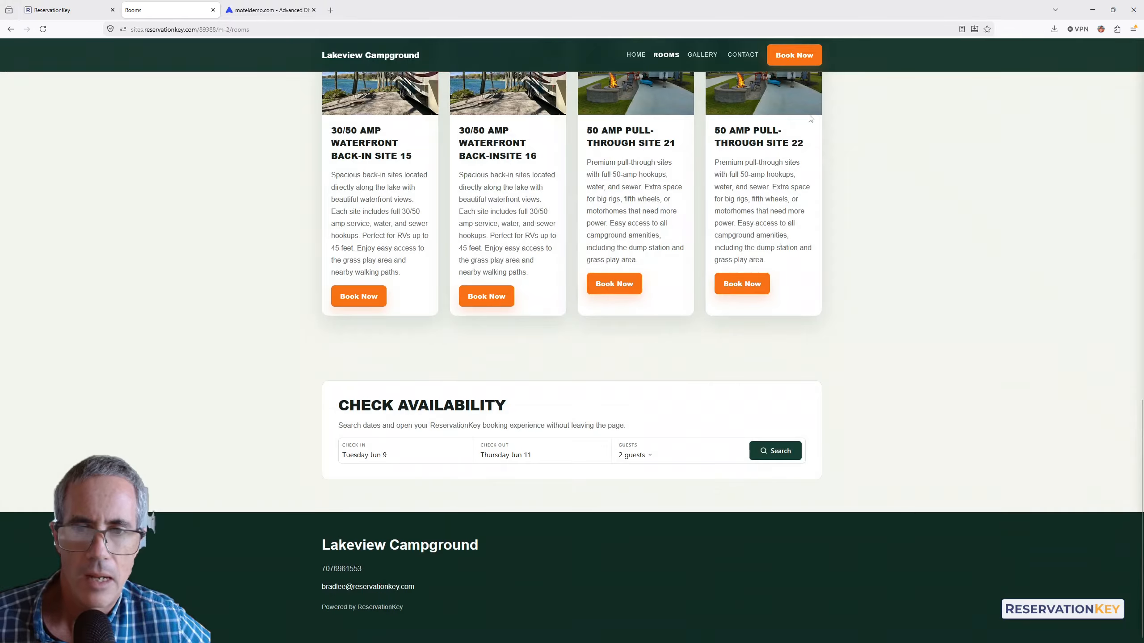
{"action": "scroll", "coordinate": [744, 306], "scroll_direction": "up", "scroll_amount": 2}
{"action": "scroll", "coordinate": [744, 307], "scroll_direction": "up", "scroll_amount": 10}
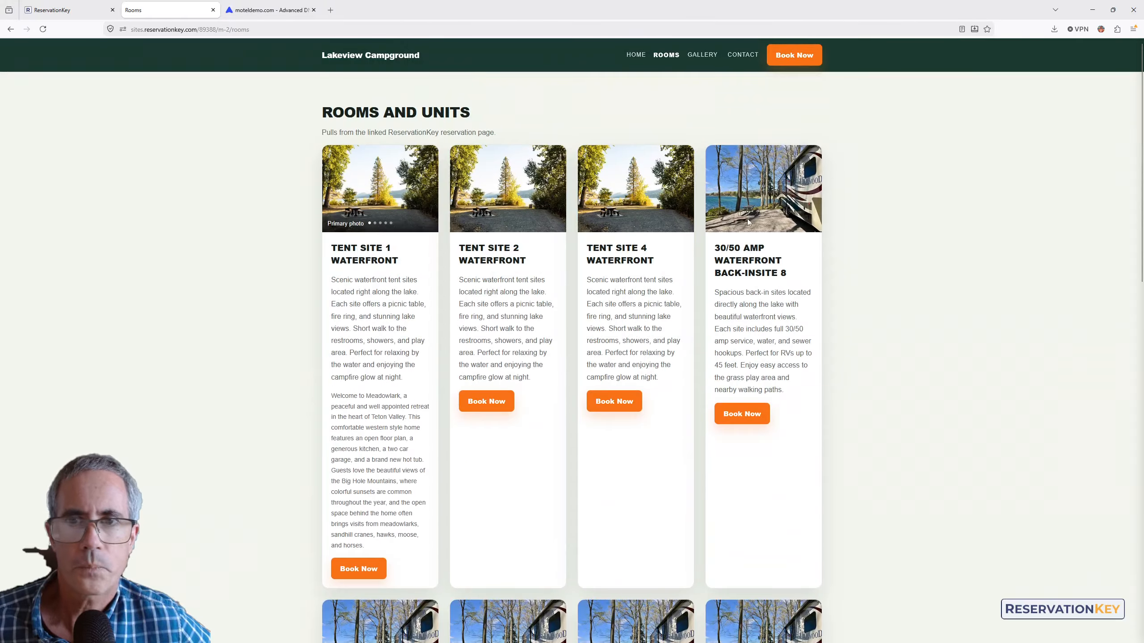
{"action": "left_click", "coordinate": [701, 54]}
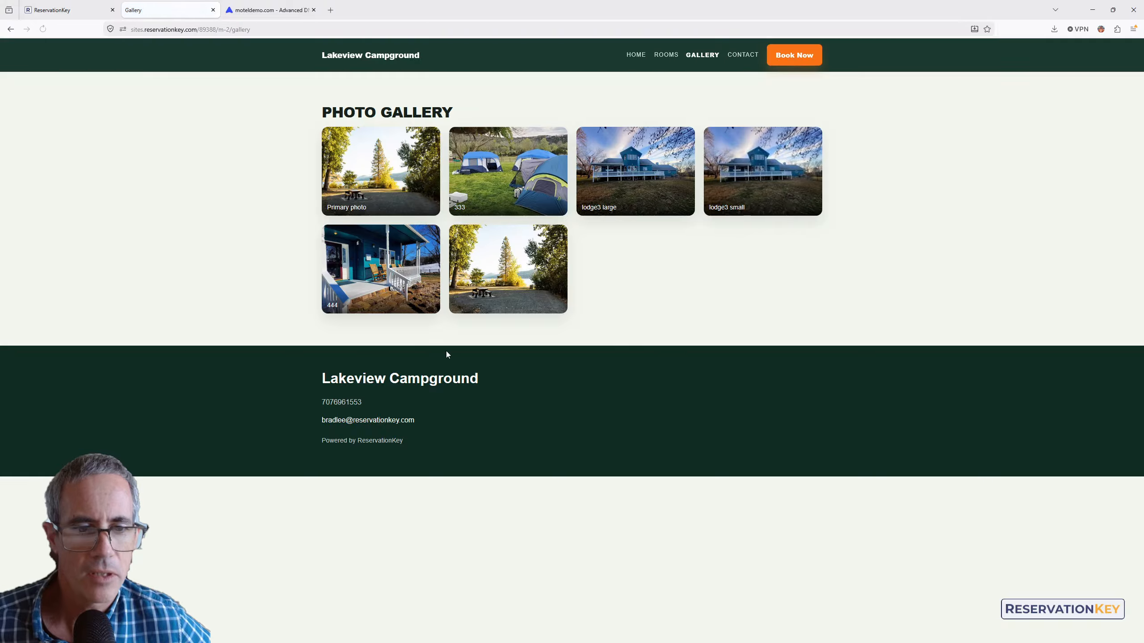
- Visit the live site's Contact and Home pages, then return to the Motel Demo page list in the builder
{"action": "left_click", "coordinate": [741, 56]}
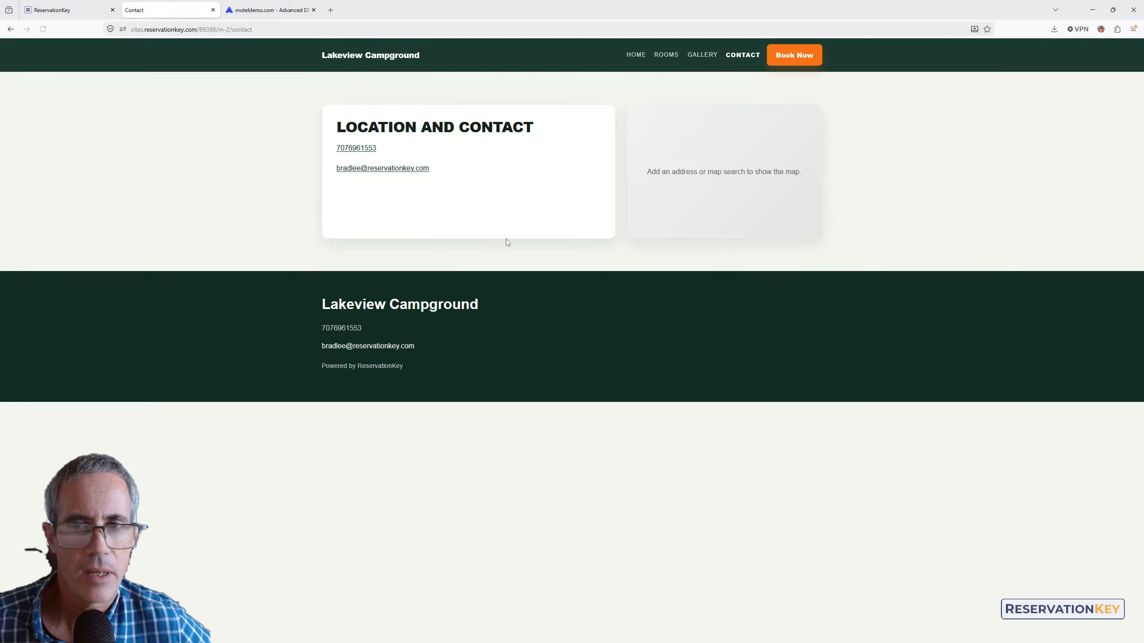
{"action": "left_click", "coordinate": [70, 10]}
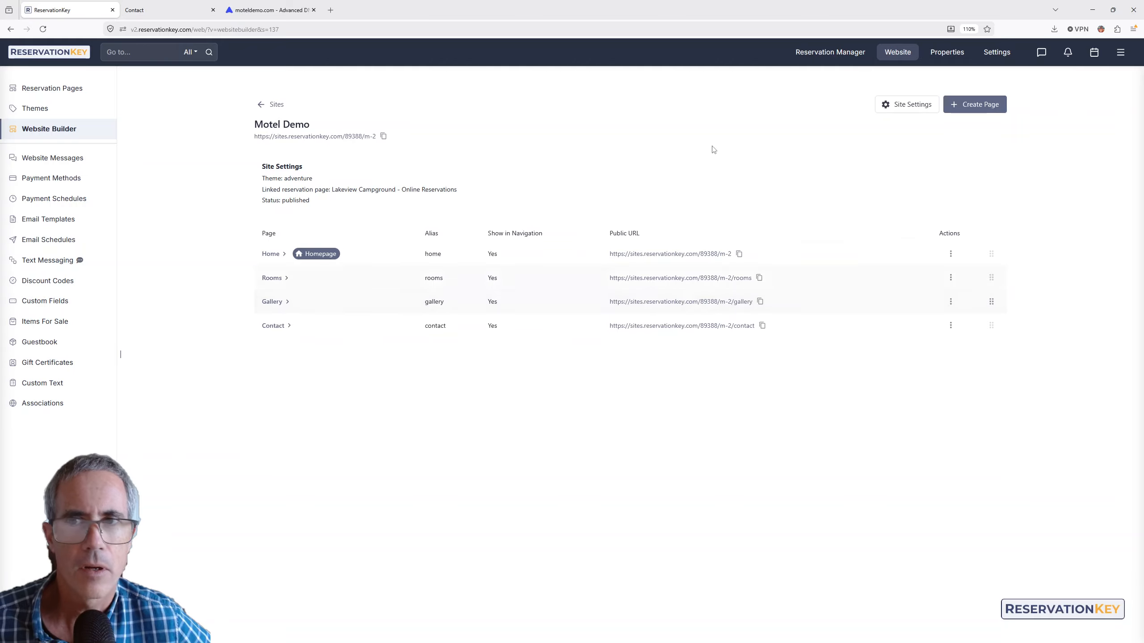
{"action": "left_click", "coordinate": [150, 9]}
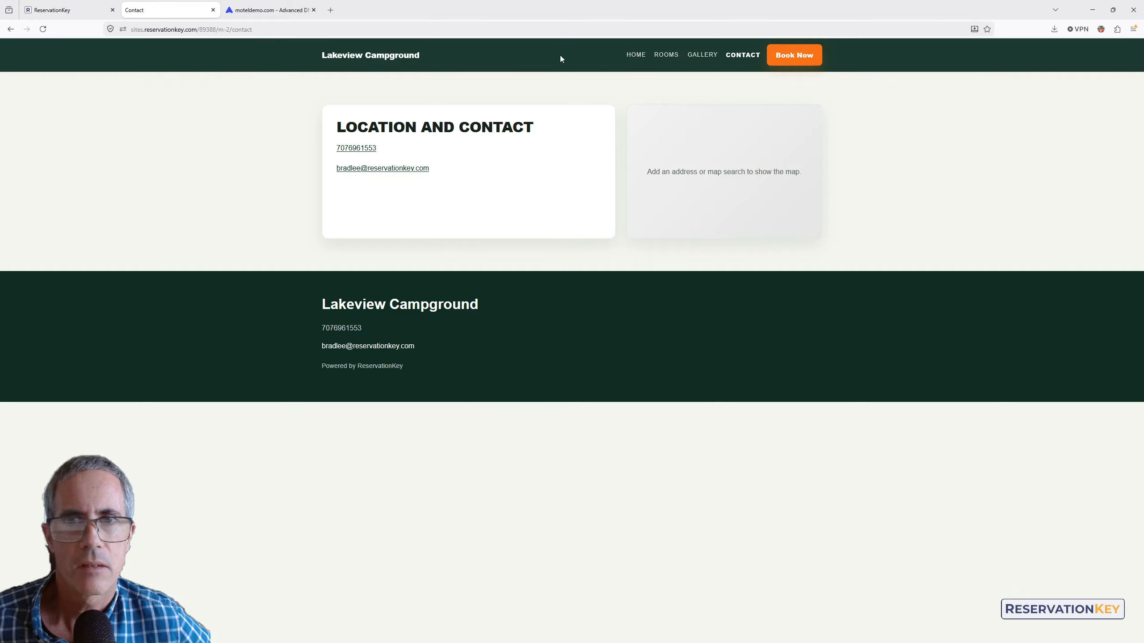
{"action": "left_click", "coordinate": [345, 55]}
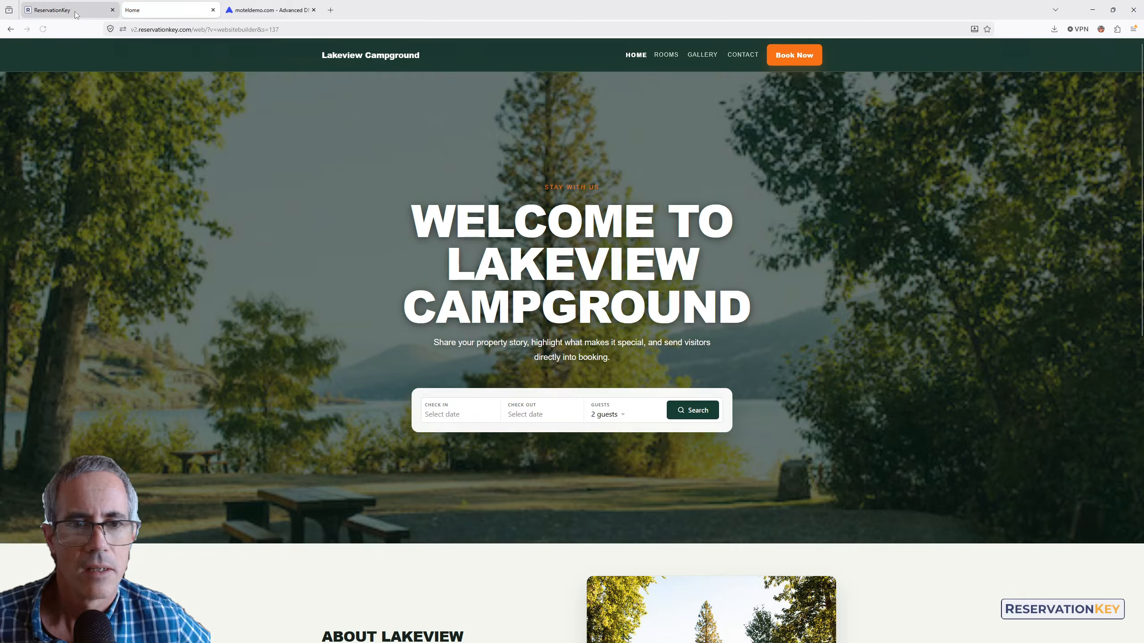
{"action": "left_click", "coordinate": [83, 13]}
- Open the Motel Demo Home page and add a Location/Contact block at its end
{"action": "scroll", "coordinate": [290, 266], "scroll_direction": "down", "scroll_amount": 1}
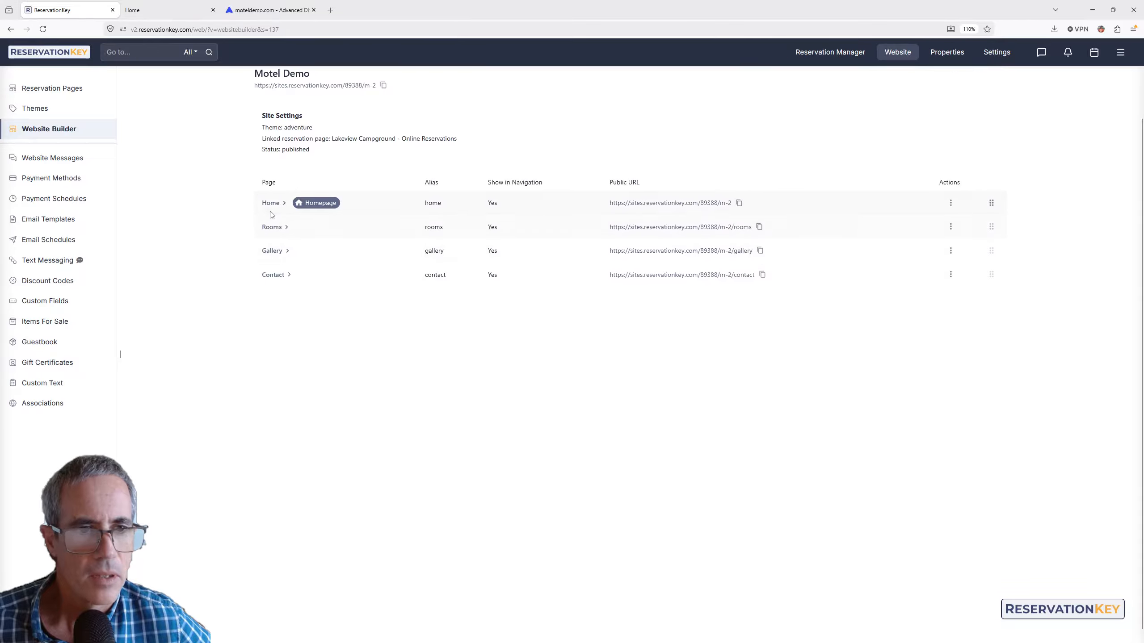
{"action": "left_click", "coordinate": [272, 205]}
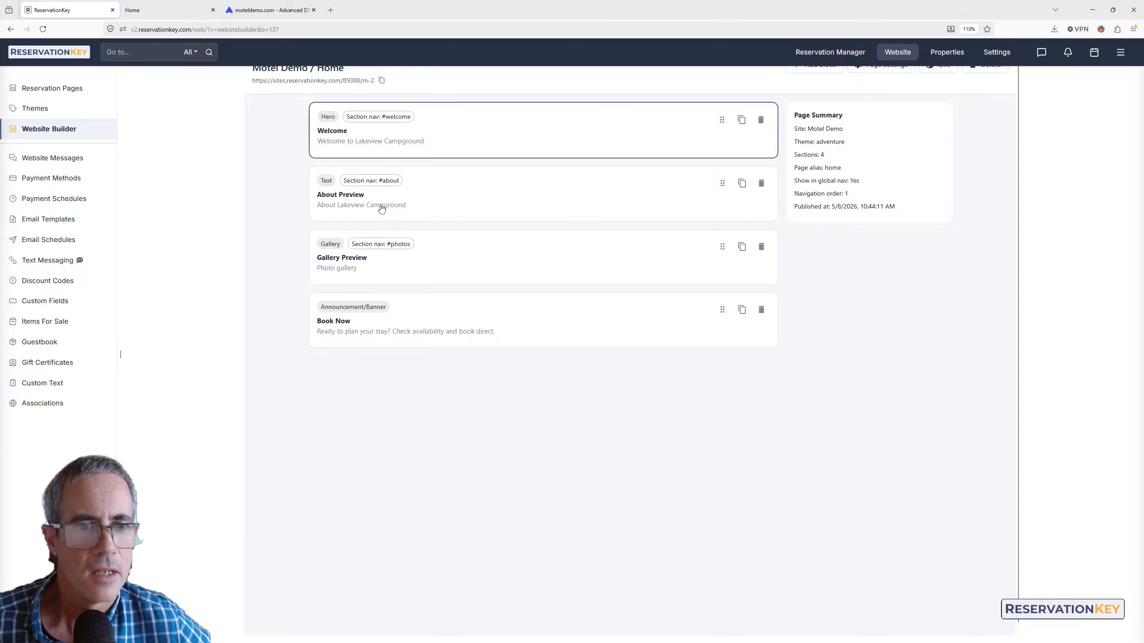
{"action": "scroll", "coordinate": [689, 209], "scroll_direction": "up", "scroll_amount": 1}
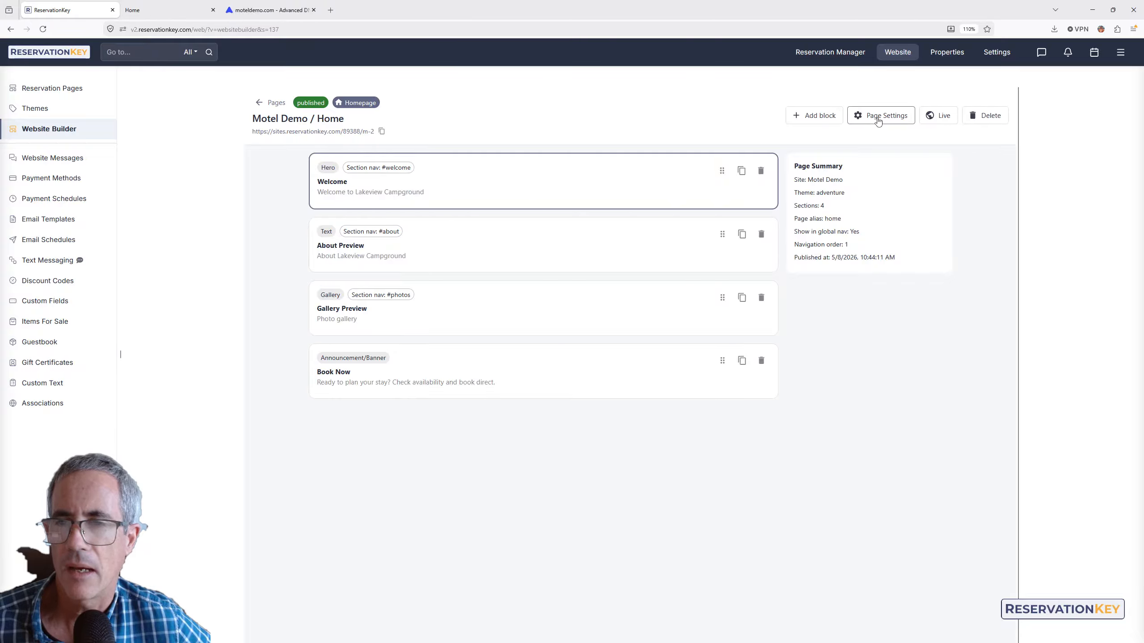
{"action": "left_click", "coordinate": [811, 115]}
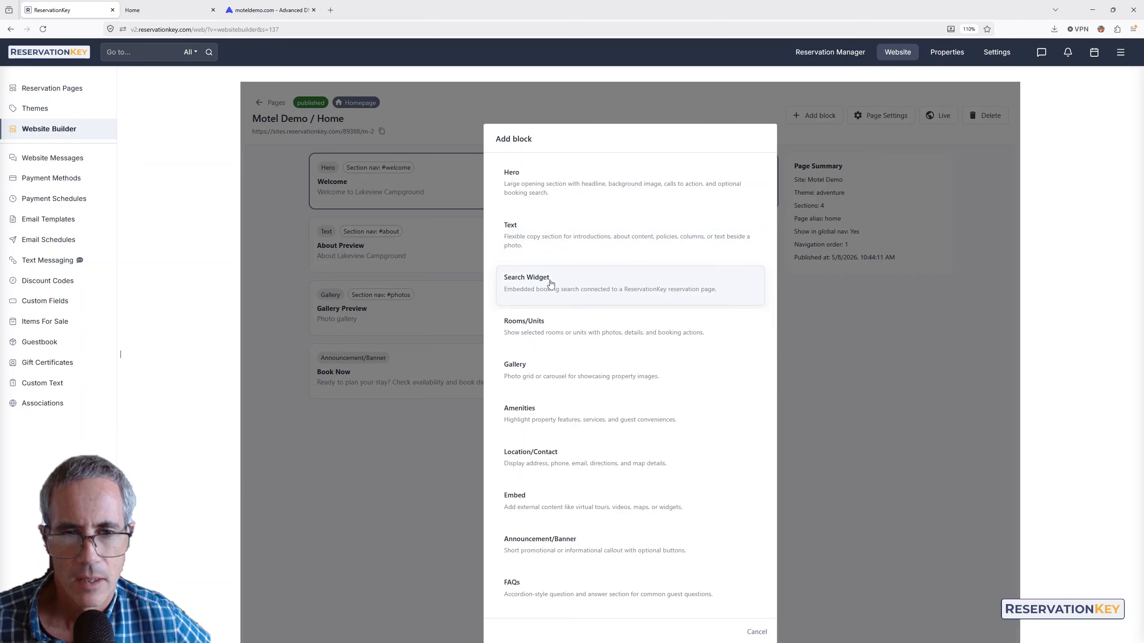
{"action": "scroll", "coordinate": [531, 321], "scroll_direction": "down", "scroll_amount": 1}
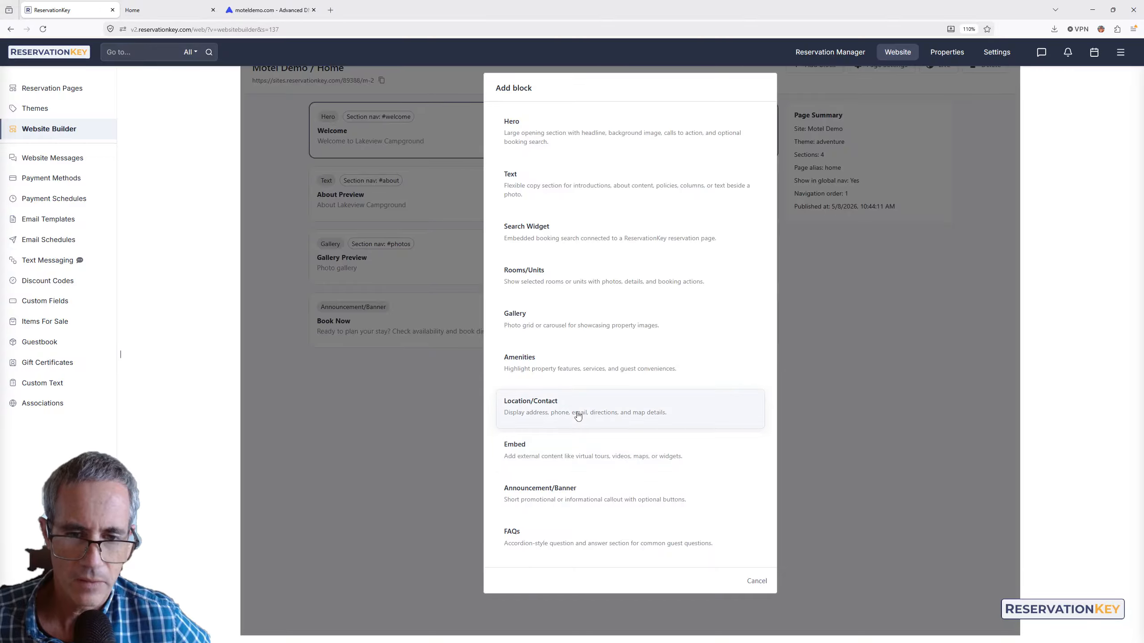
{"action": "left_click", "coordinate": [539, 413]}
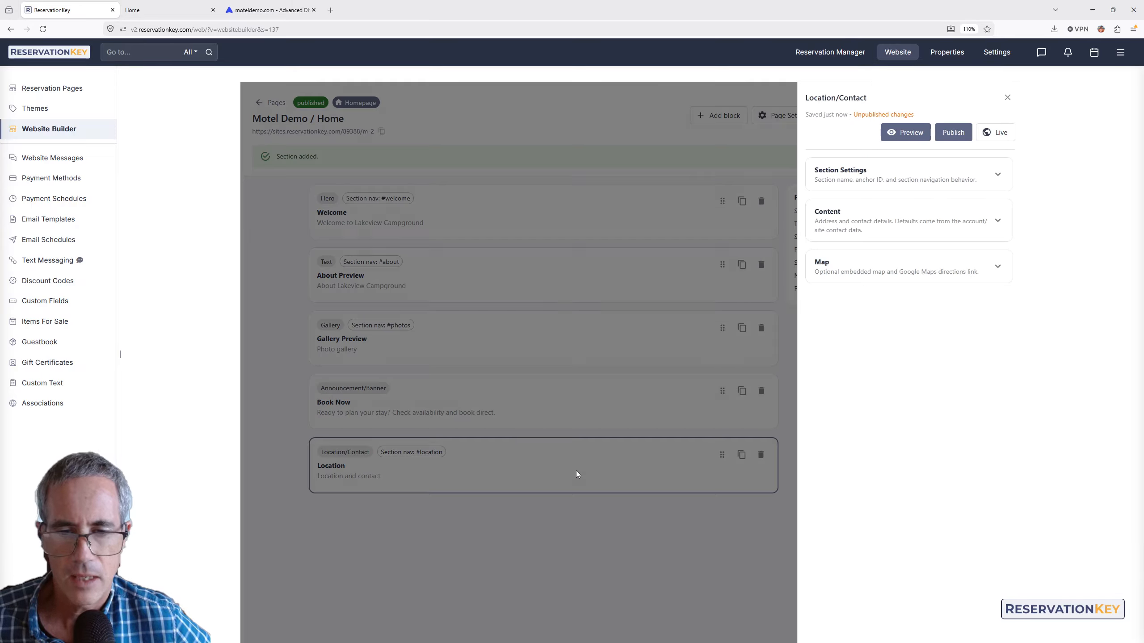
{"action": "left_click", "coordinate": [577, 474]}
{"action": "left_click", "coordinate": [879, 218]}
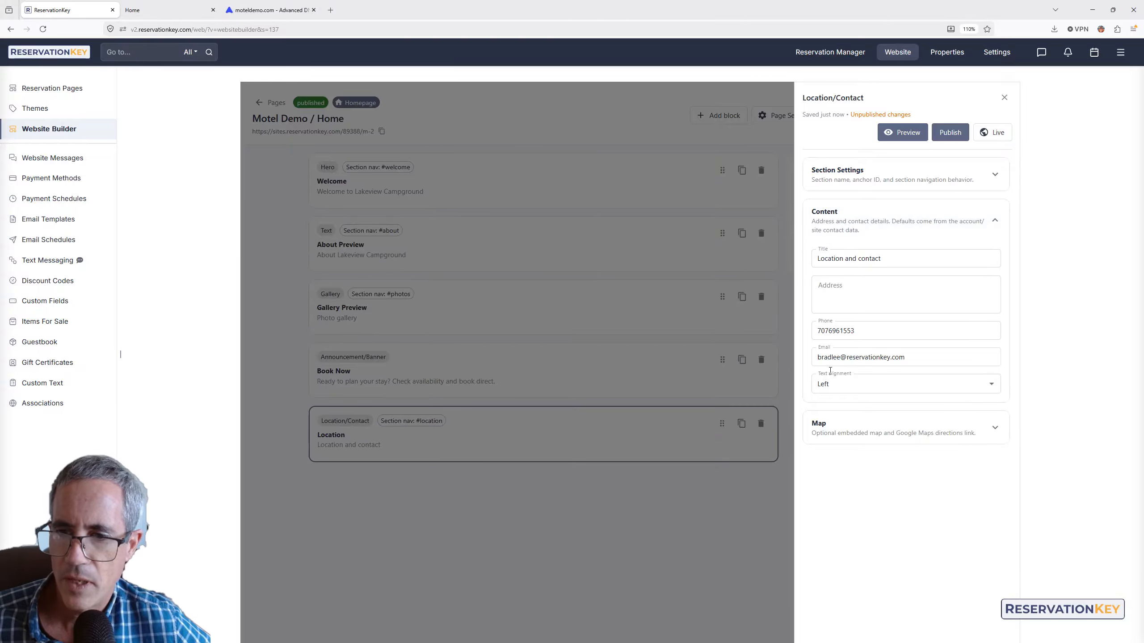
{"action": "left_click", "coordinate": [864, 293]}
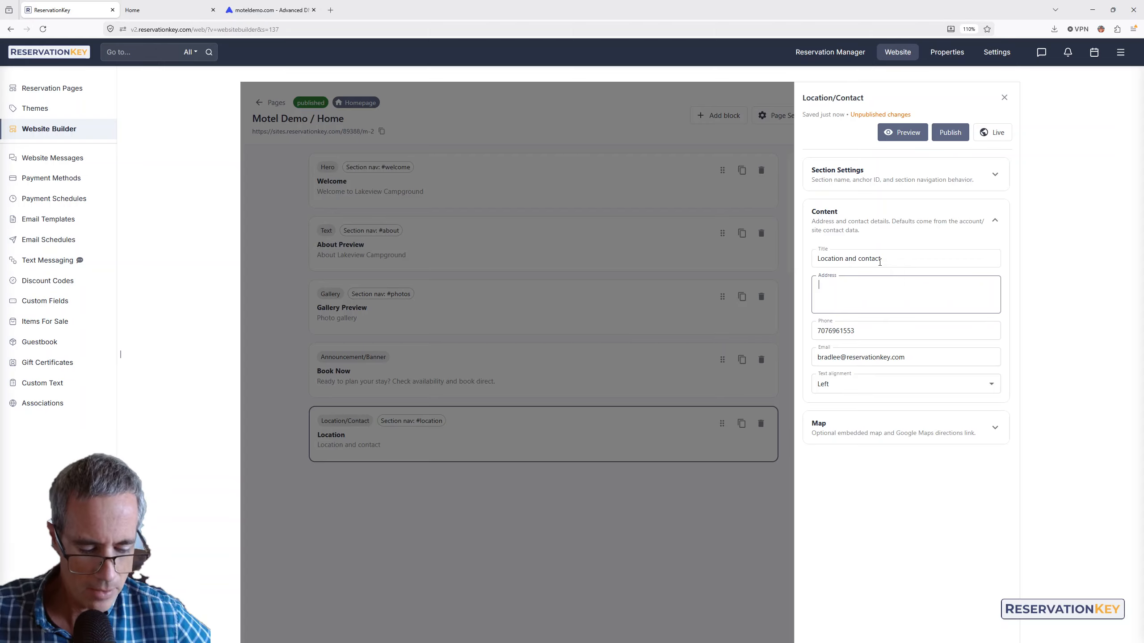
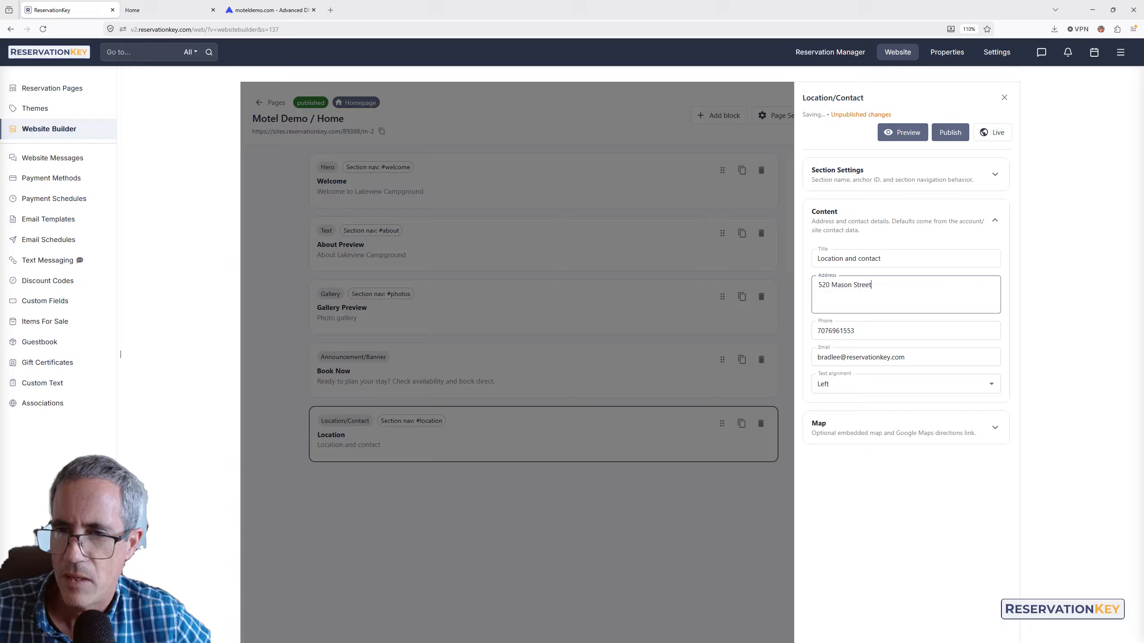
{"action": "key", "text": "Return"}
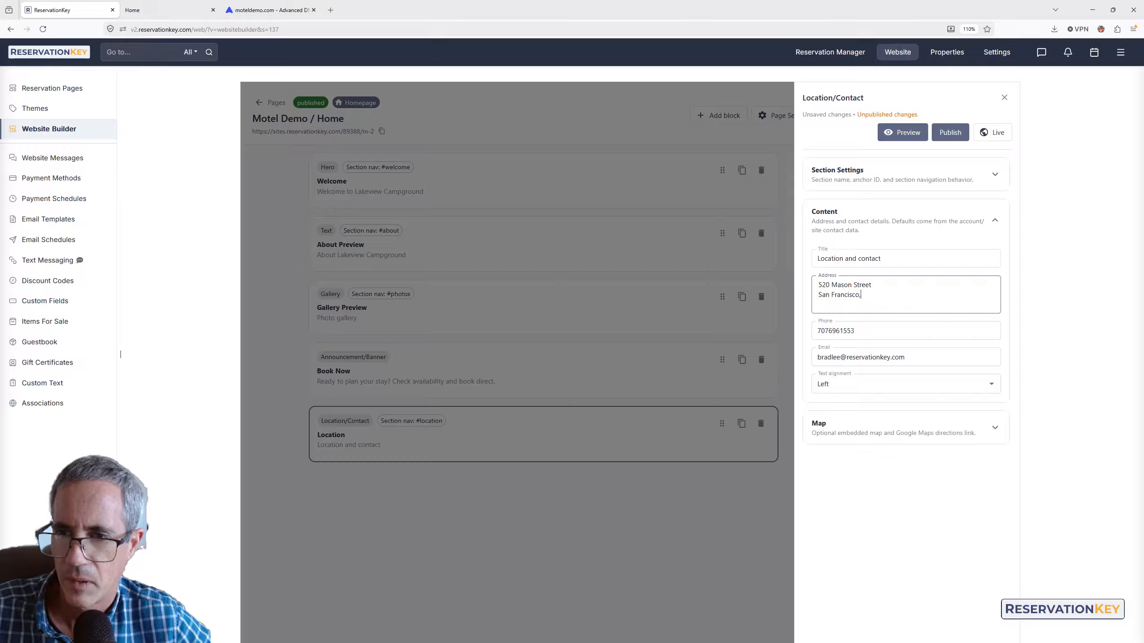
{"action": "key", "text": "shift+Home"}
{"action": "key", "text": "shift+Up"}
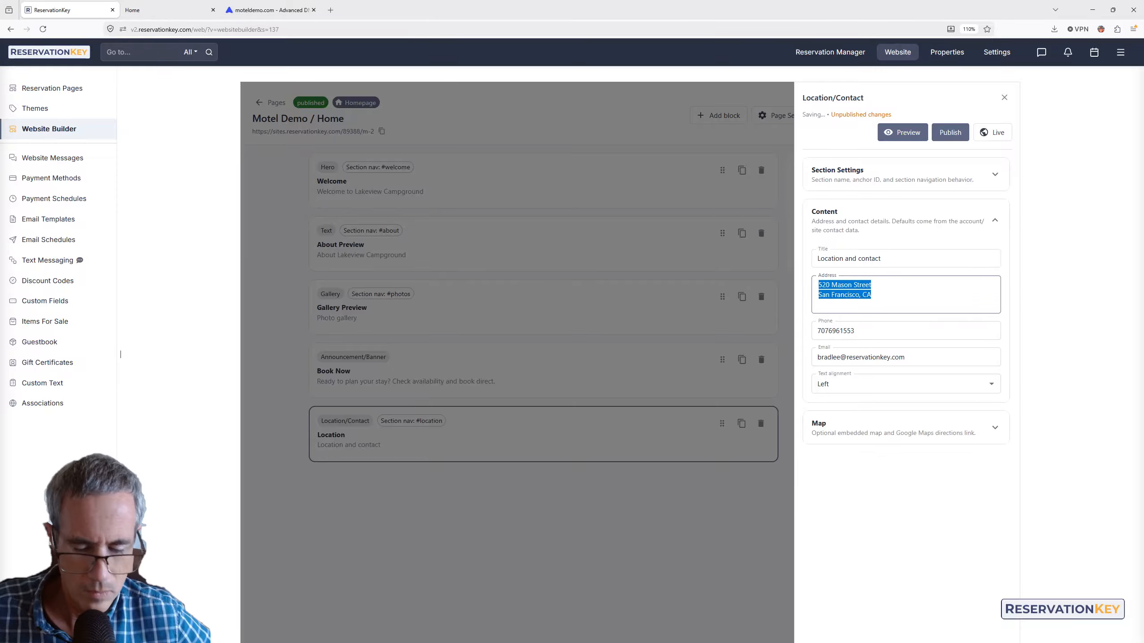
- Paste the address as the map search, label directions 'Get directions to our property', and publish
{"action": "left_click", "coordinate": [854, 430]}
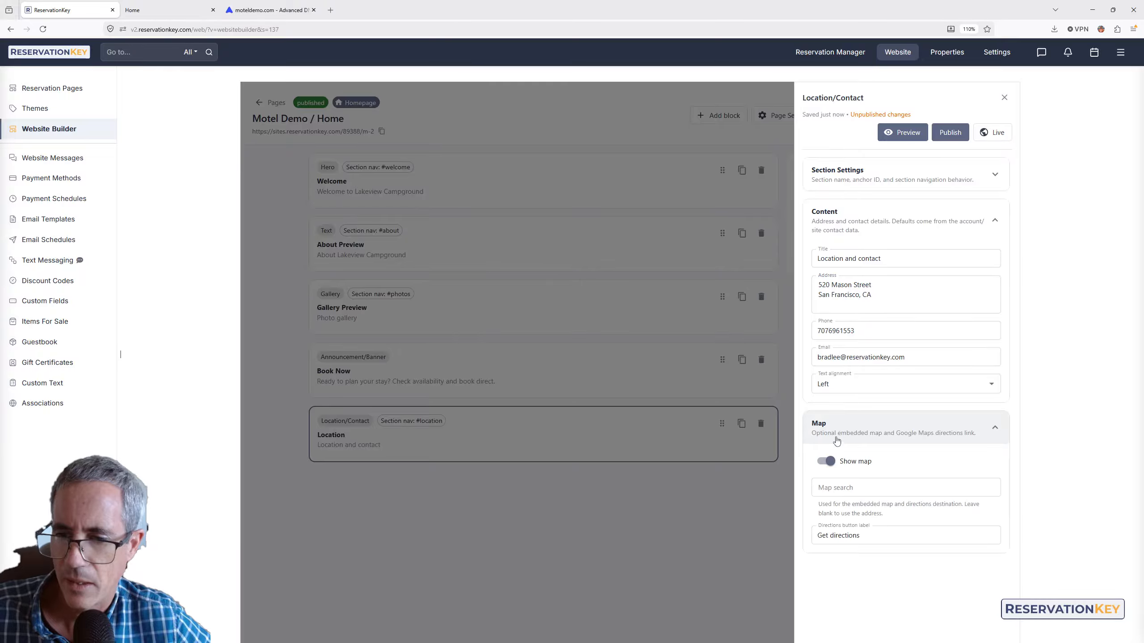
{"action": "left_click", "coordinate": [824, 487]}
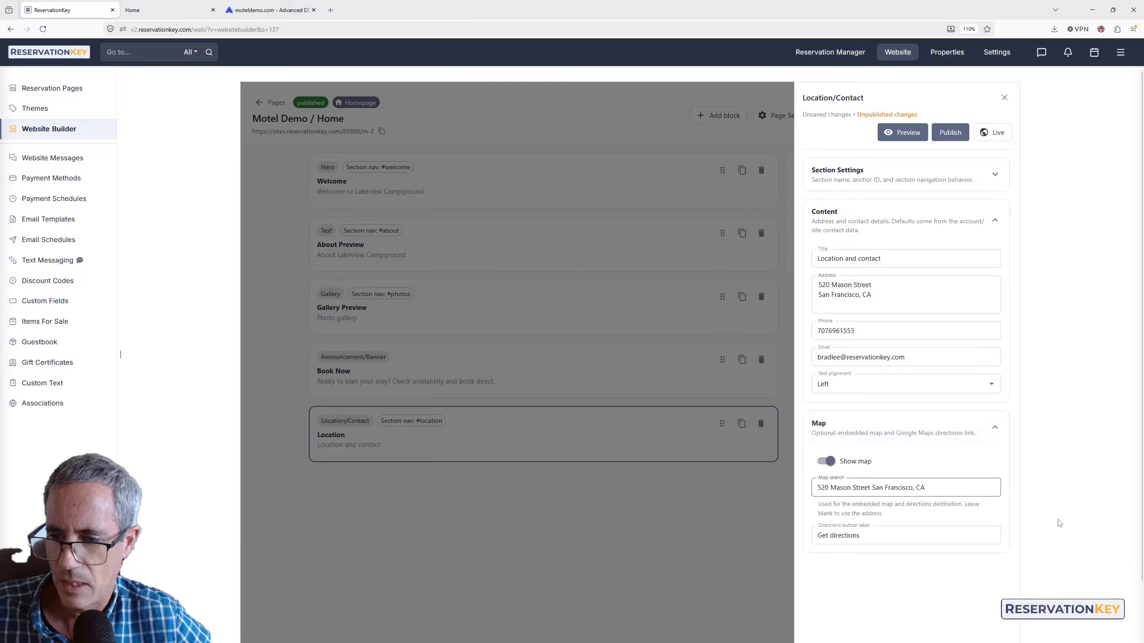
{"action": "left_click", "coordinate": [877, 535]}
{"action": "type", "text": "to our property"}
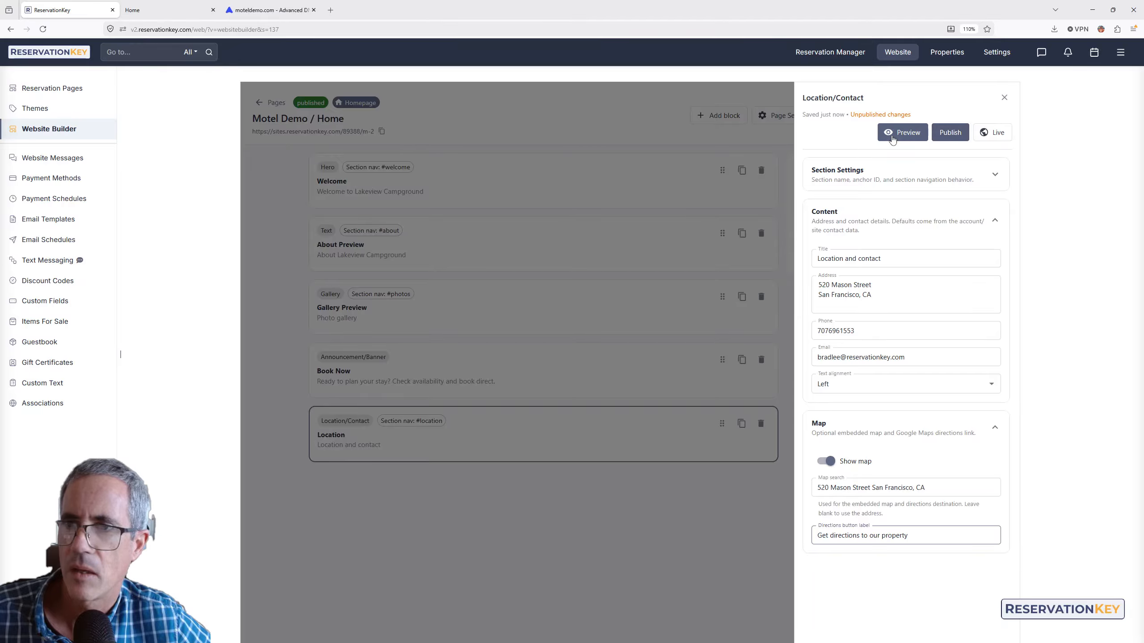
{"action": "left_click", "coordinate": [943, 133]}
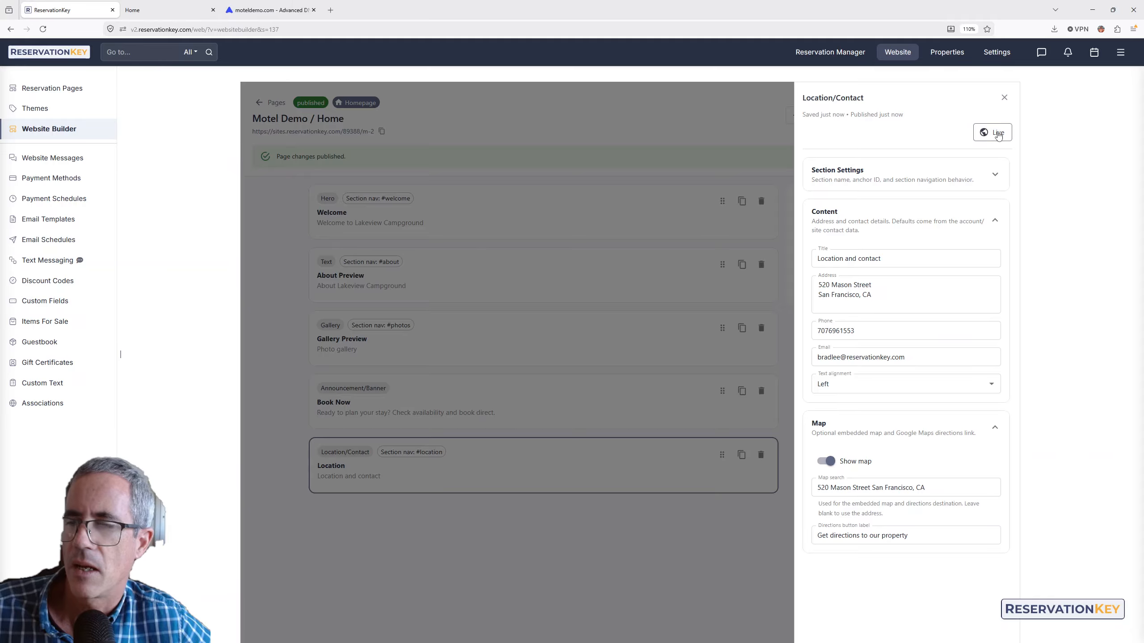
{"action": "scroll", "coordinate": [437, 454], "scroll_direction": "down", "scroll_amount": 2}
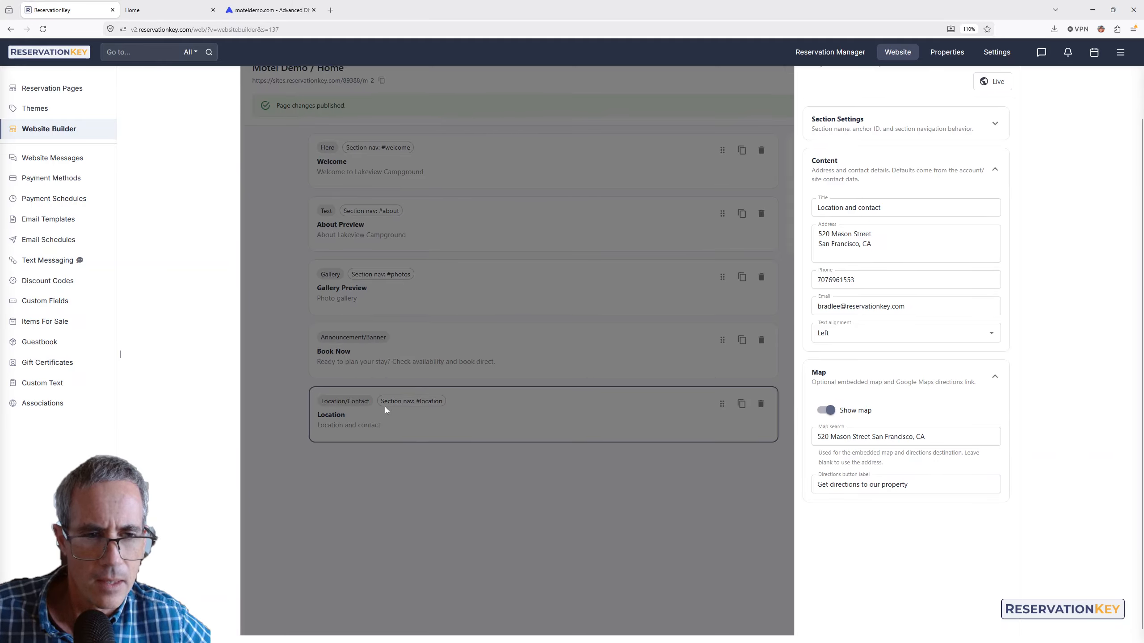
- Open the live site in a new tab, check the new location map, and return to the builder
{"action": "right_click", "coordinate": [961, 122]}
{"action": "left_click", "coordinate": [993, 85]}
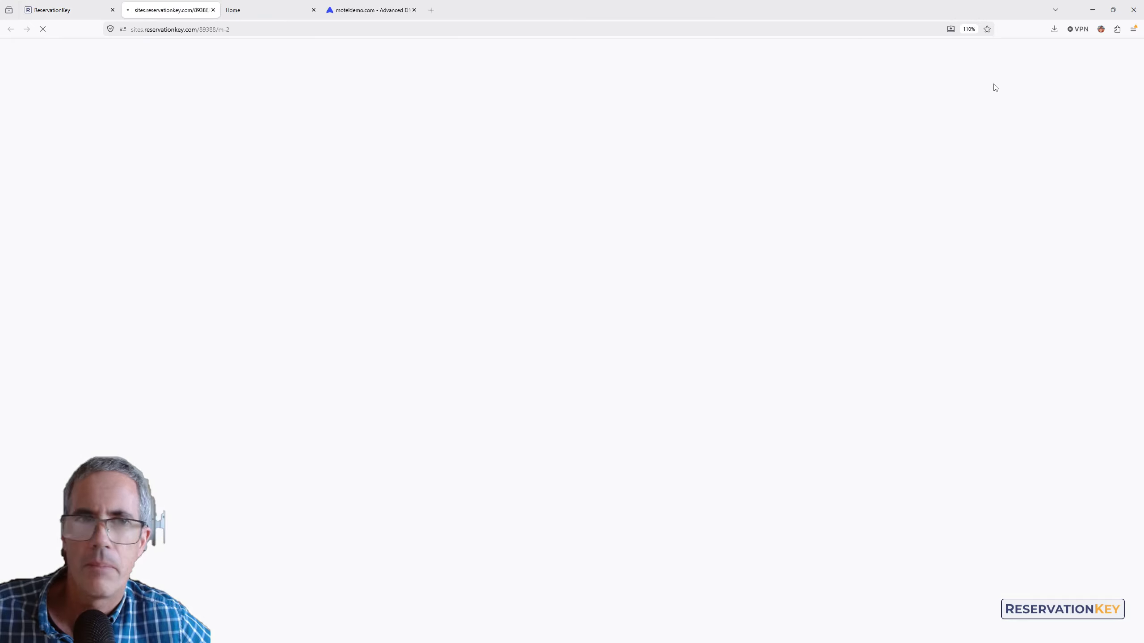
{"action": "scroll", "coordinate": [500, 254], "scroll_direction": "down", "scroll_amount": 15}
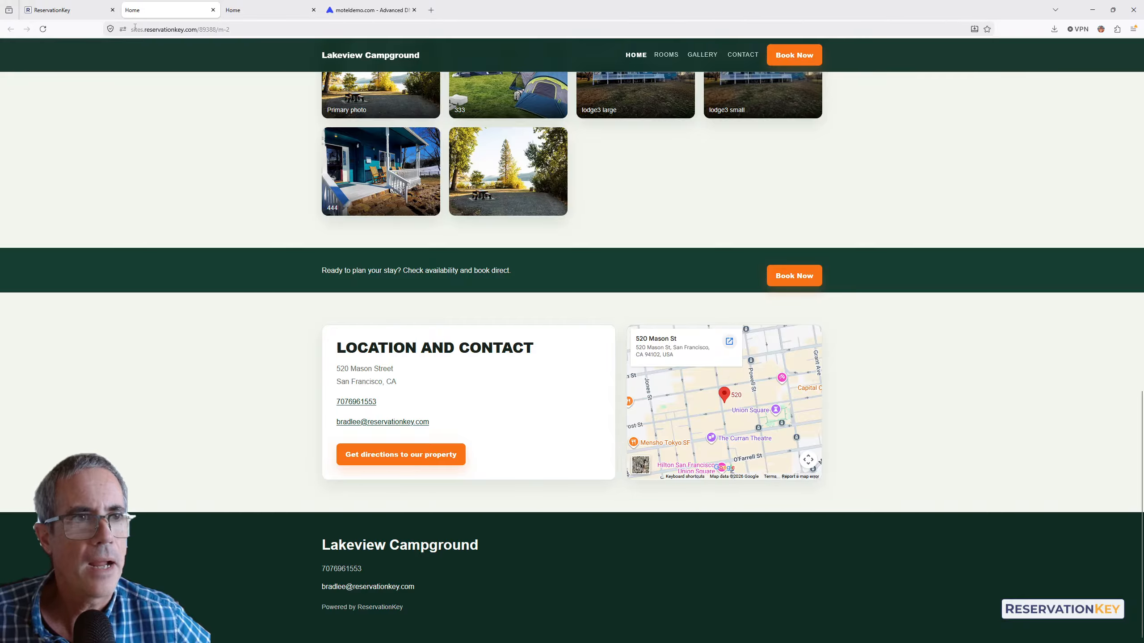
{"action": "left_click", "coordinate": [67, 10]}
- Move the Location section above the Book Now banner on the Home page
{"action": "left_click", "coordinate": [572, 471]}
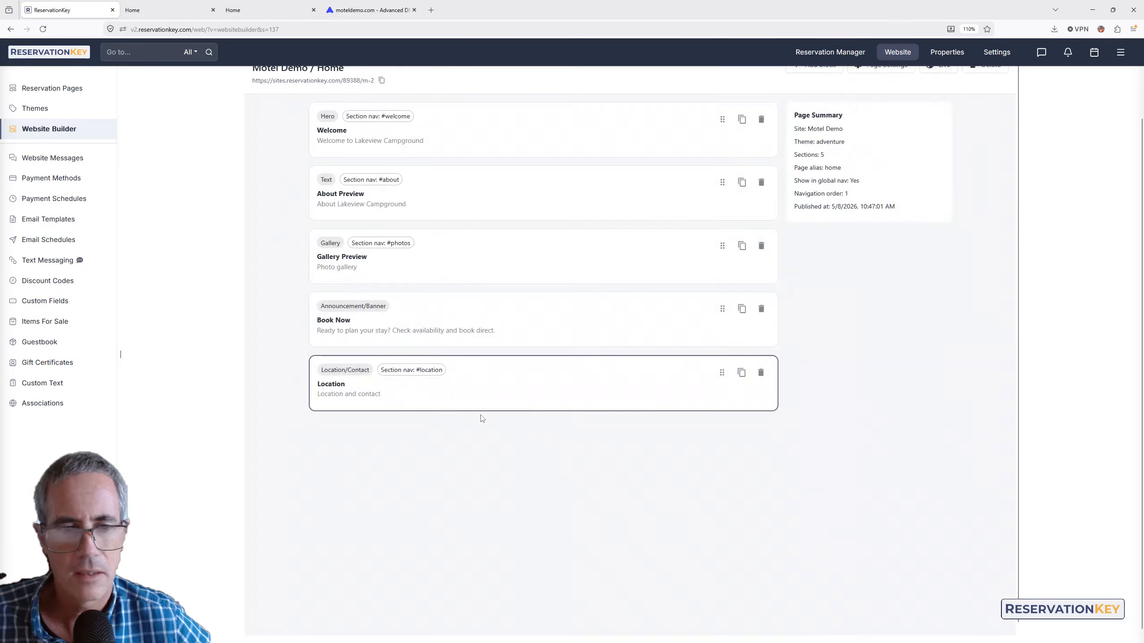
{"action": "left_click_drag", "start_coordinate": [404, 396], "coordinate": [417, 379]}
{"action": "left_click", "coordinate": [702, 400]}
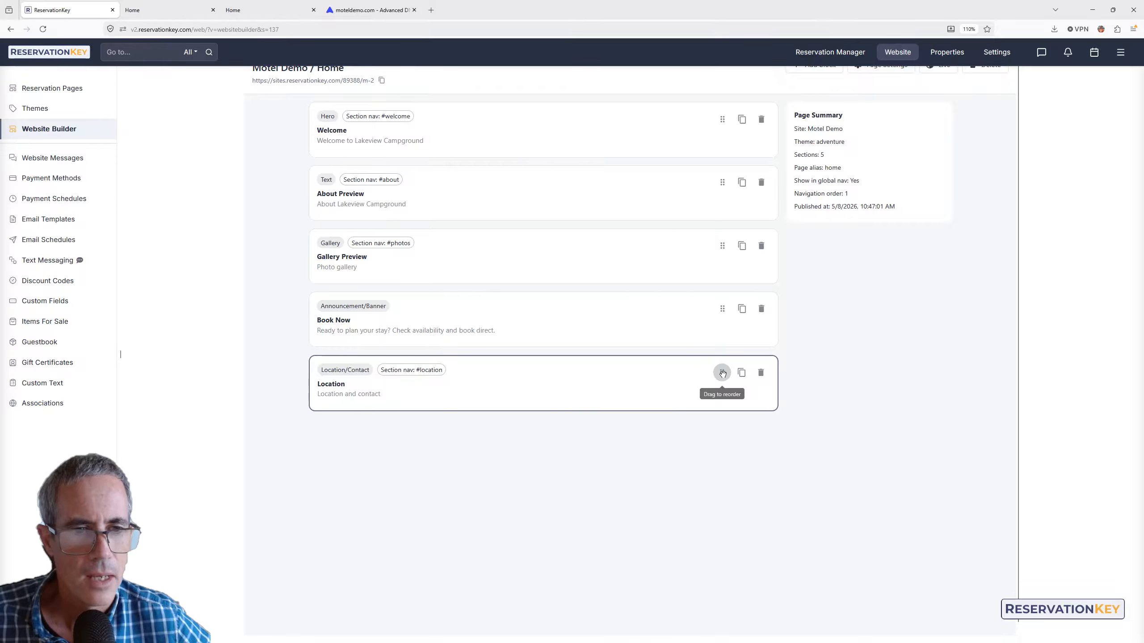
{"action": "left_click_drag", "start_coordinate": [721, 347], "coordinate": [716, 297]}
{"action": "right_click", "coordinate": [728, 247]}
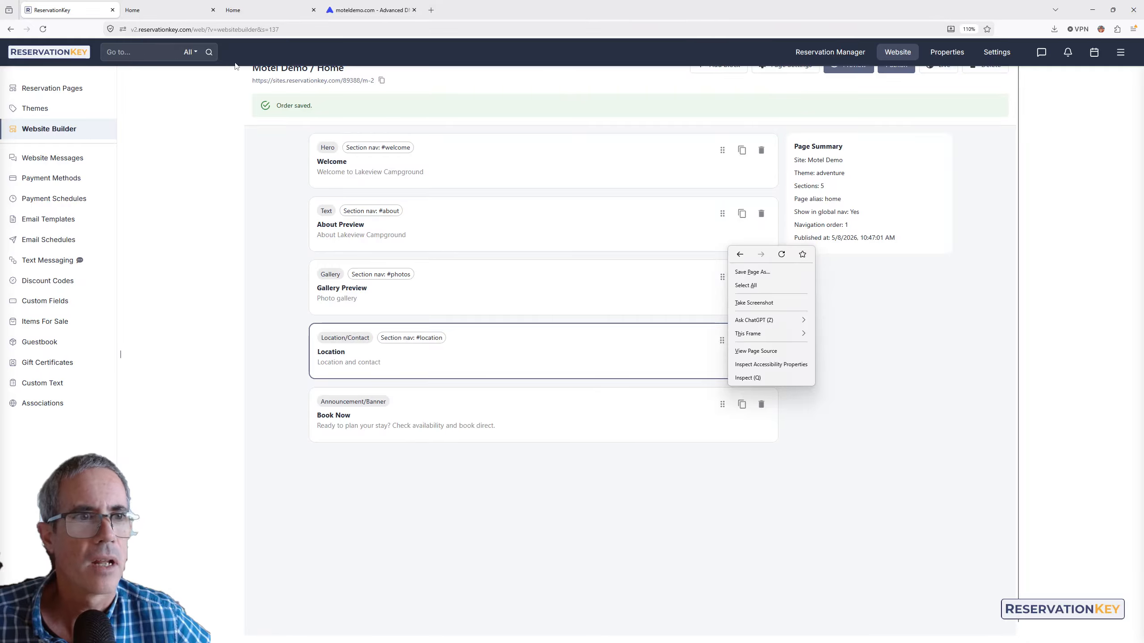
{"action": "left_click", "coordinate": [920, 331]}
- Reload the live site to confirm the new section order, then return to the builder
{"action": "scroll", "coordinate": [901, 322], "scroll_direction": "up", "scroll_amount": 2}
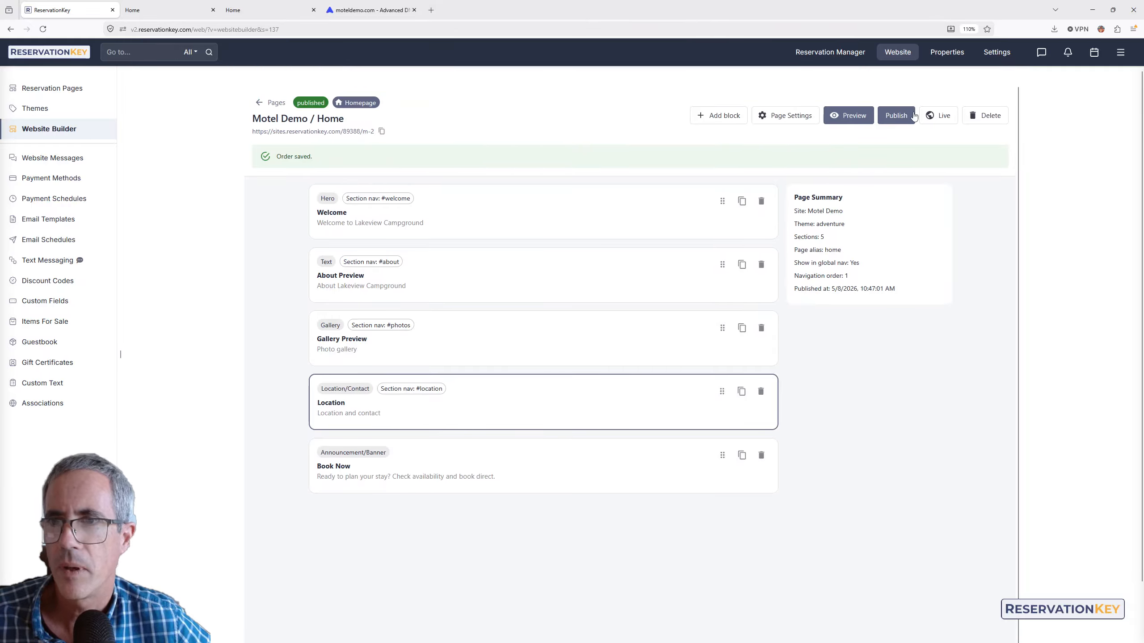
{"action": "left_click", "coordinate": [167, 9]}
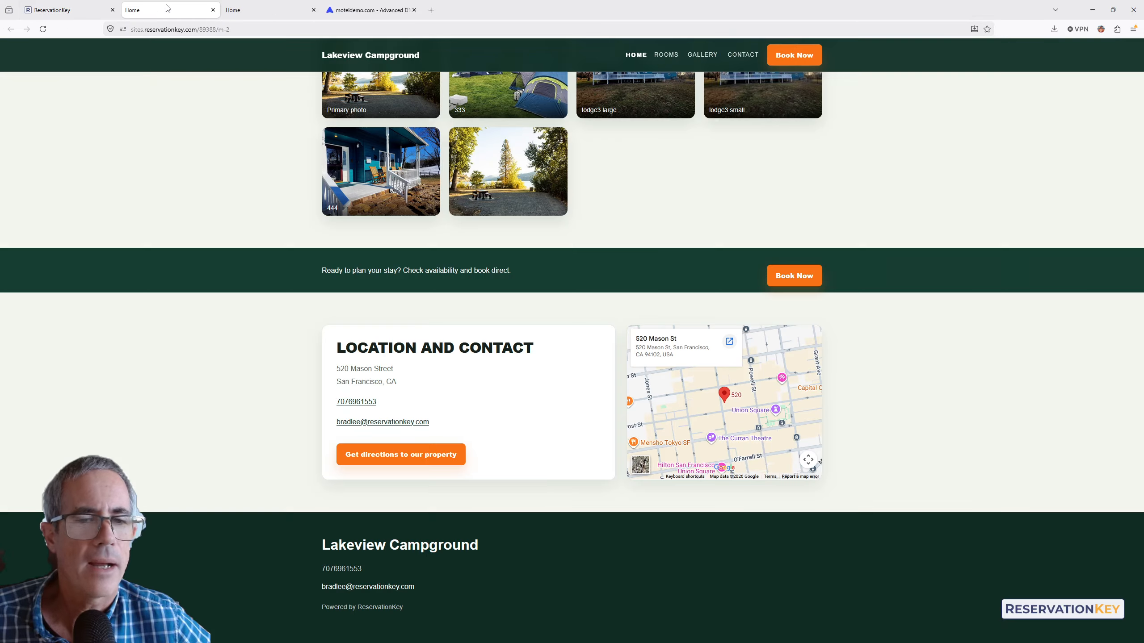
{"action": "key", "text": "F5"}
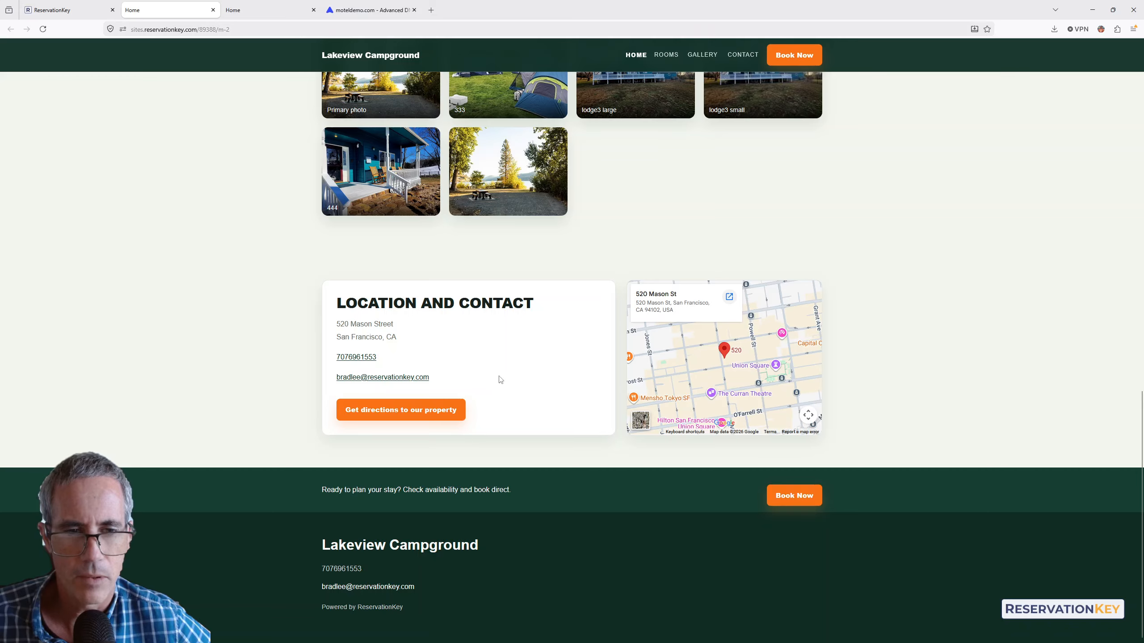
{"action": "scroll", "coordinate": [459, 330], "scroll_direction": "up", "scroll_amount": 15}
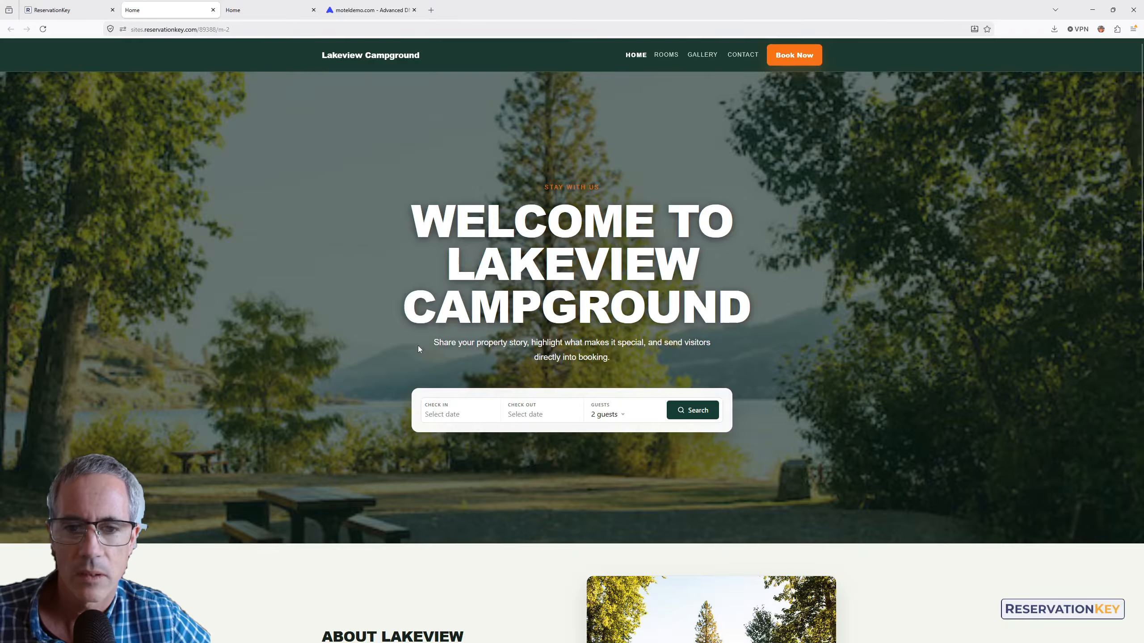
{"action": "scroll", "coordinate": [487, 406], "scroll_direction": "down", "scroll_amount": 2}
{"action": "scroll", "coordinate": [487, 407], "scroll_direction": "down", "scroll_amount": 2}
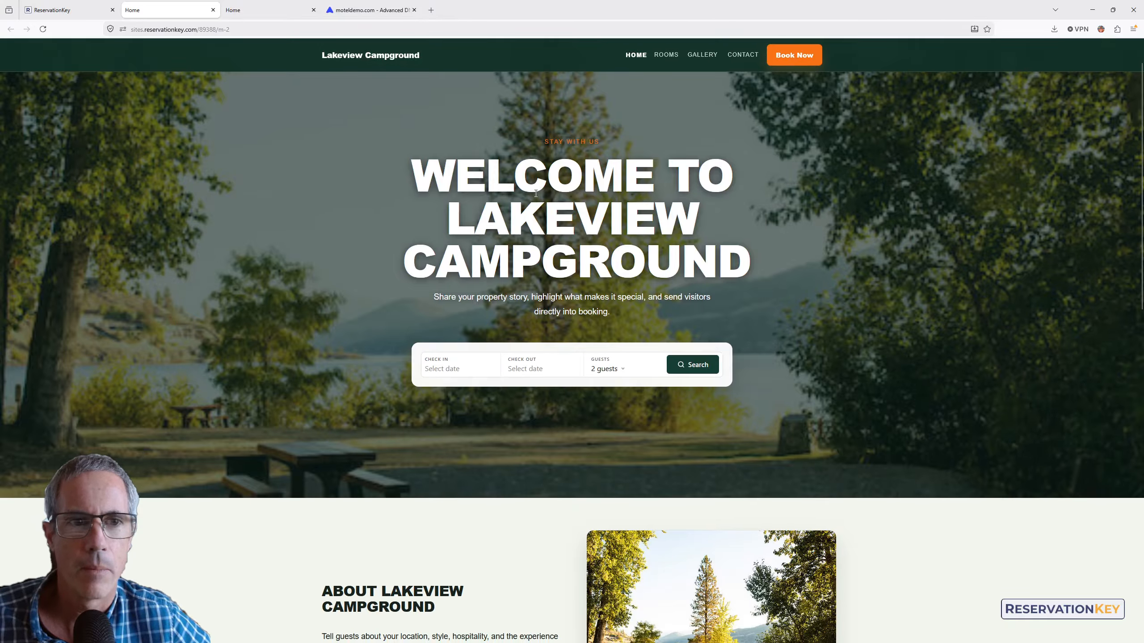
{"action": "left_click", "coordinate": [70, 10]}
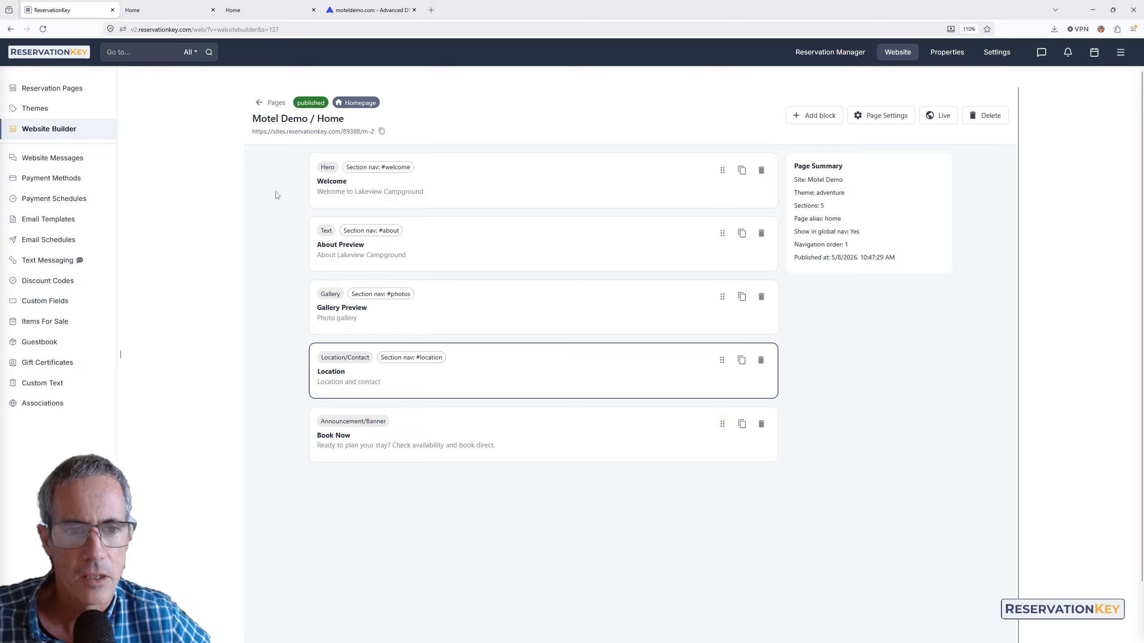
- Set the Welcome hero background to the 'Front of the house' photo and publish it
{"action": "left_click", "coordinate": [378, 187]}
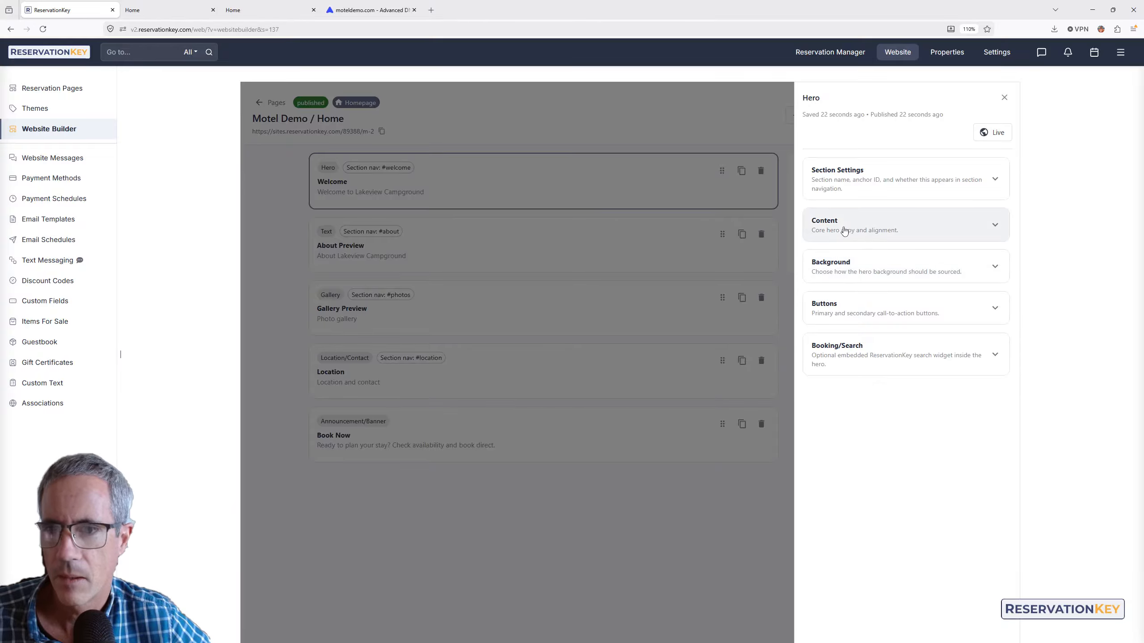
{"action": "left_click", "coordinate": [846, 275]}
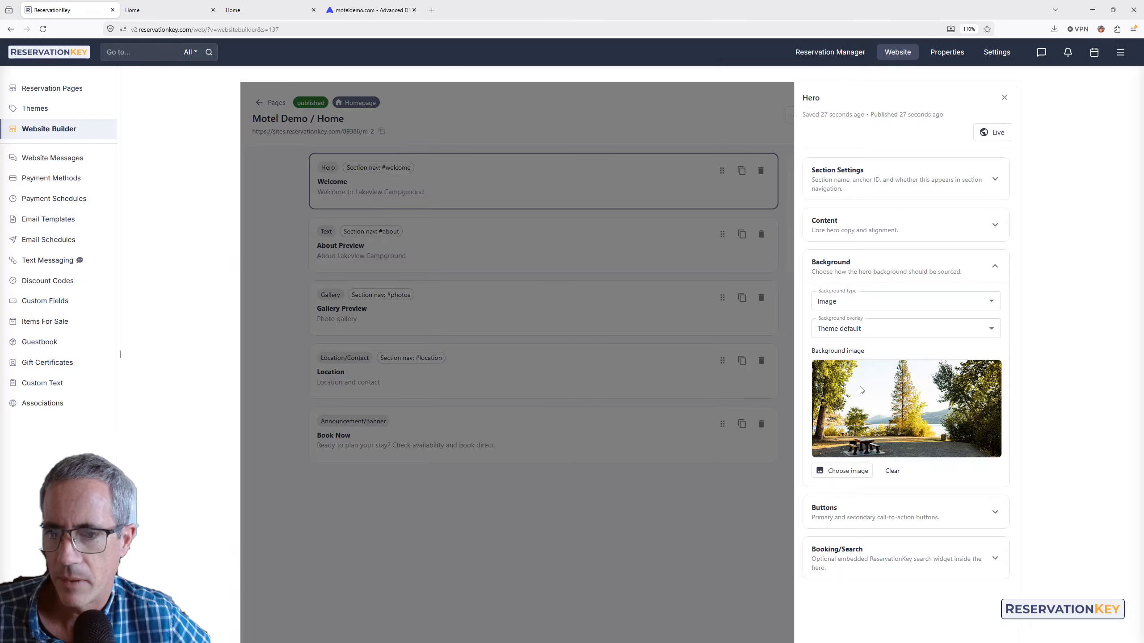
{"action": "left_click", "coordinate": [847, 470]}
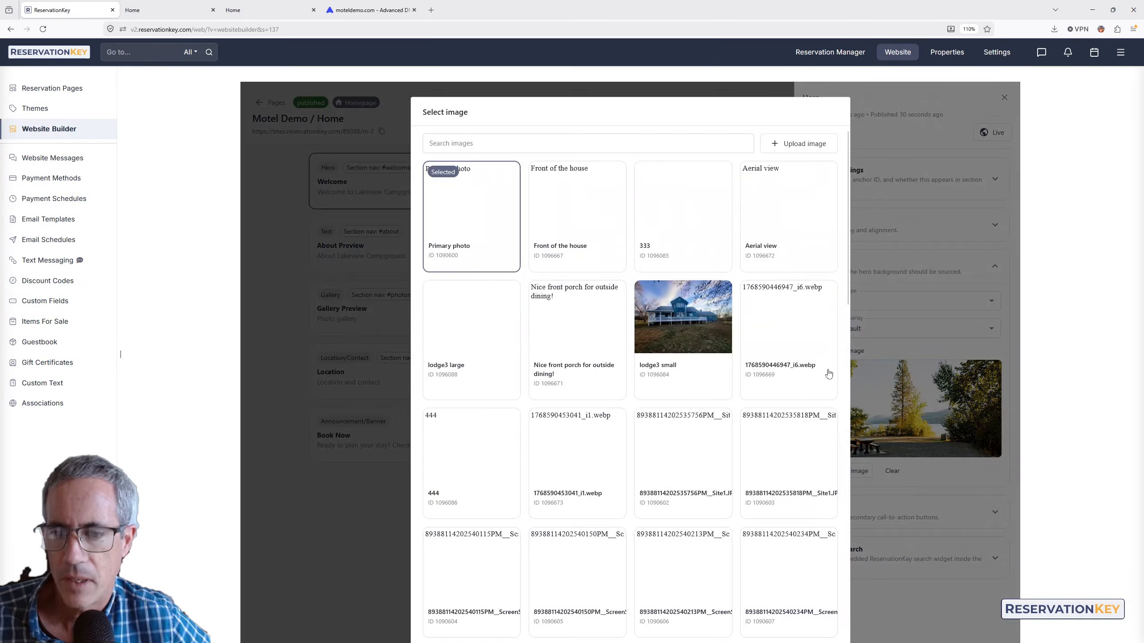
{"action": "left_click", "coordinate": [583, 190]}
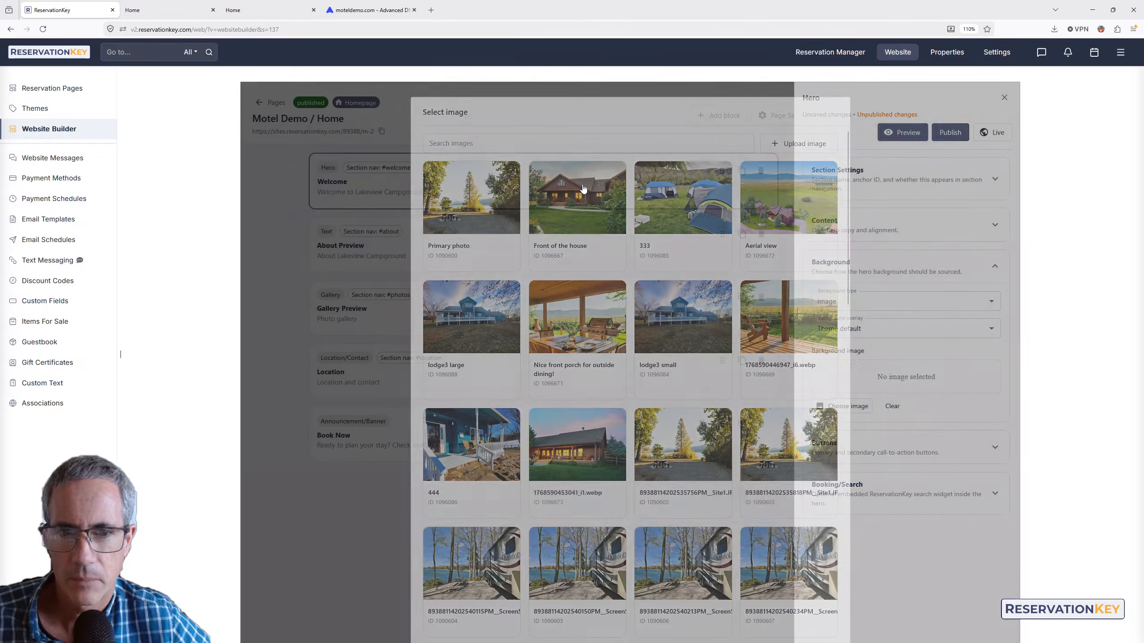
{"action": "right_click", "coordinate": [948, 227]}
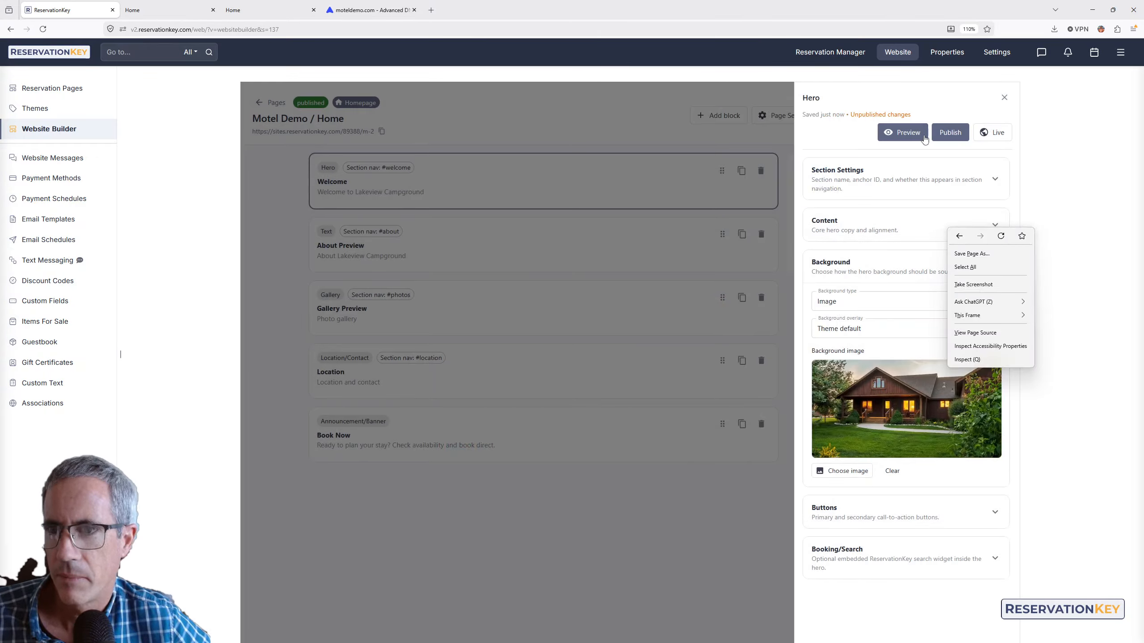
{"action": "left_click", "coordinate": [961, 135]}
- Reload the live site to see the new hero, then close the hero settings and return to Pages
{"action": "left_click", "coordinate": [170, 8]}
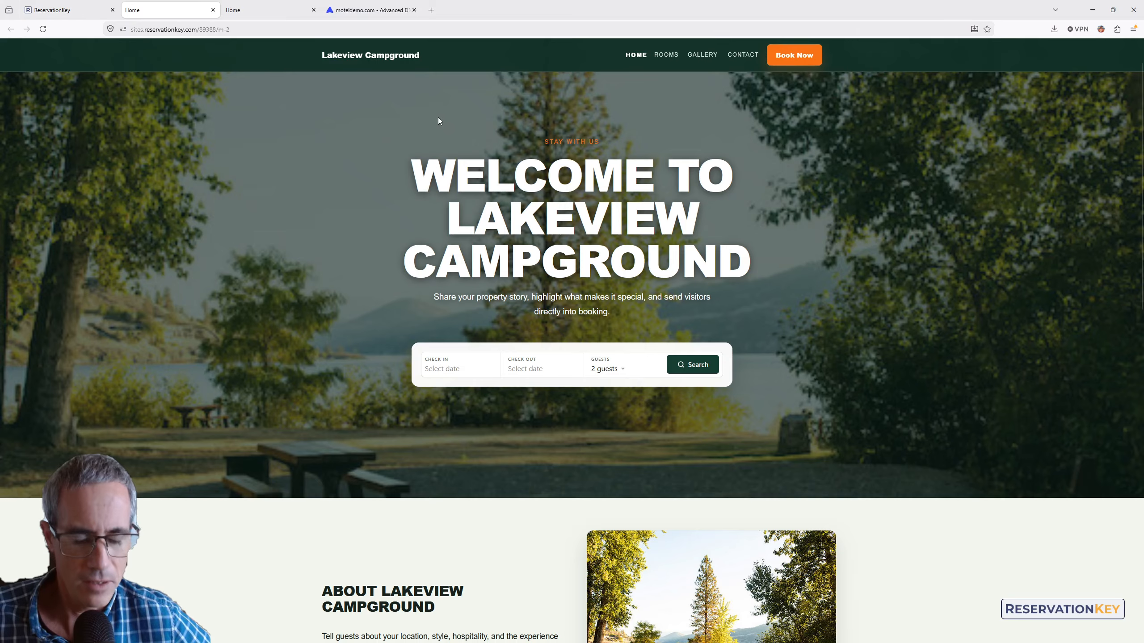
{"action": "key", "text": "F5"}
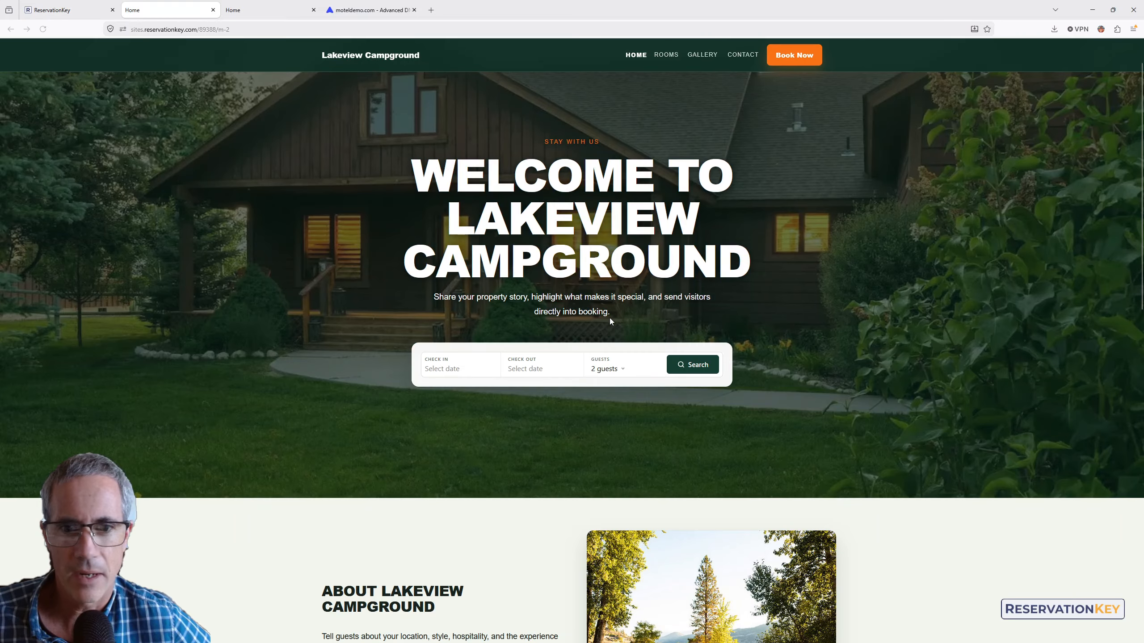
{"action": "left_click", "coordinate": [68, 10]}
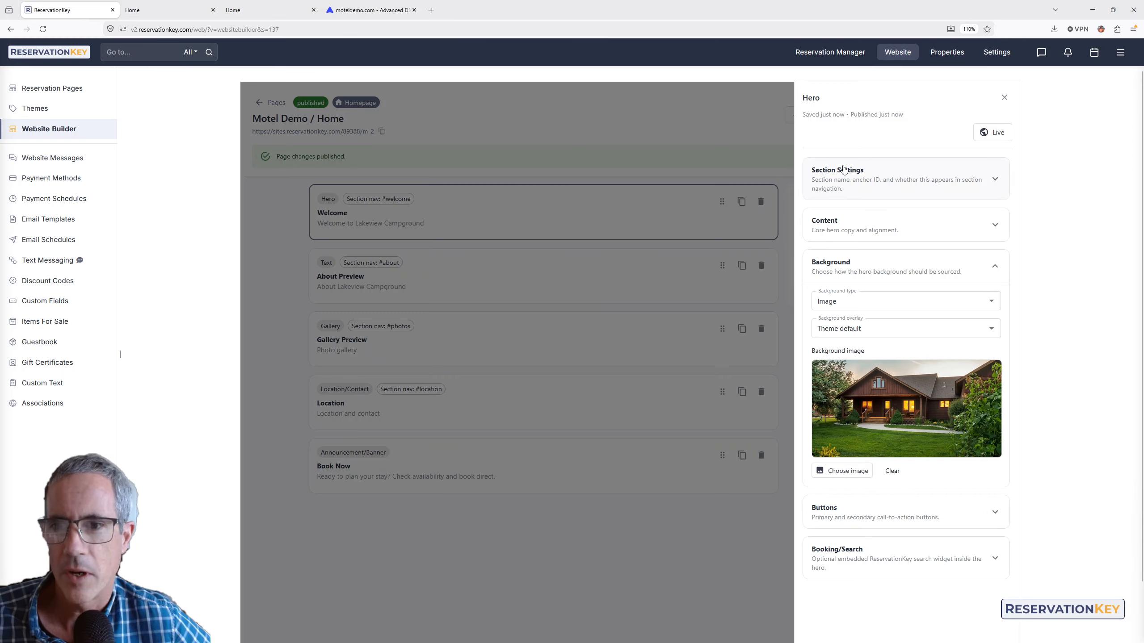
{"action": "scroll", "coordinate": [723, 227], "scroll_direction": "down", "scroll_amount": 2}
{"action": "scroll", "coordinate": [725, 225], "scroll_direction": "up", "scroll_amount": 2}
{"action": "left_click", "coordinate": [695, 126]}
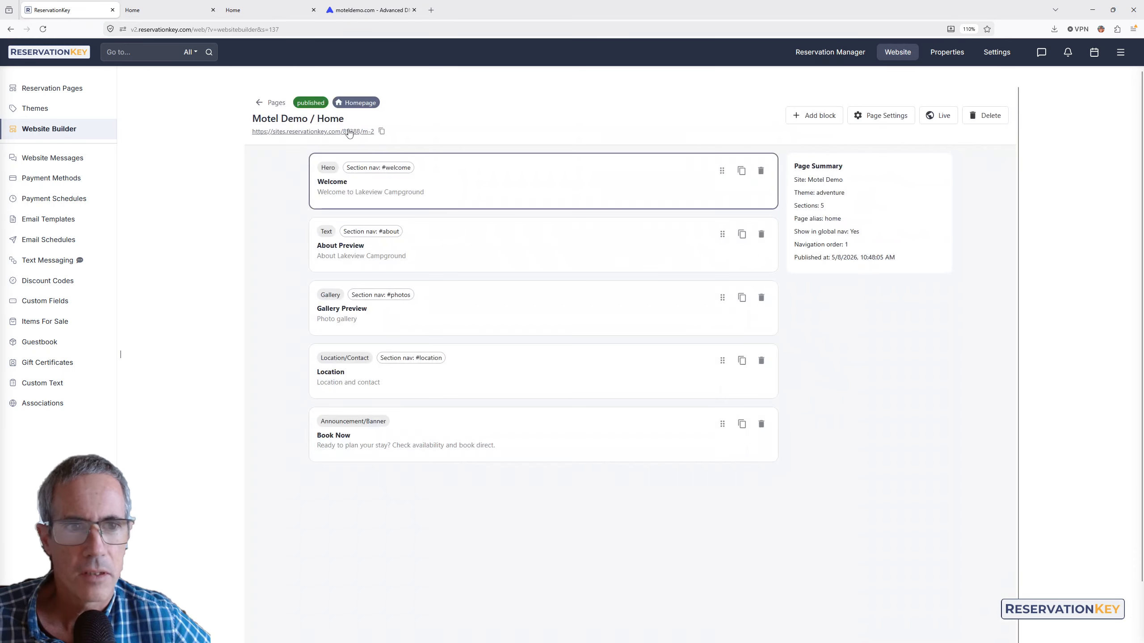
{"action": "left_click", "coordinate": [263, 102]}
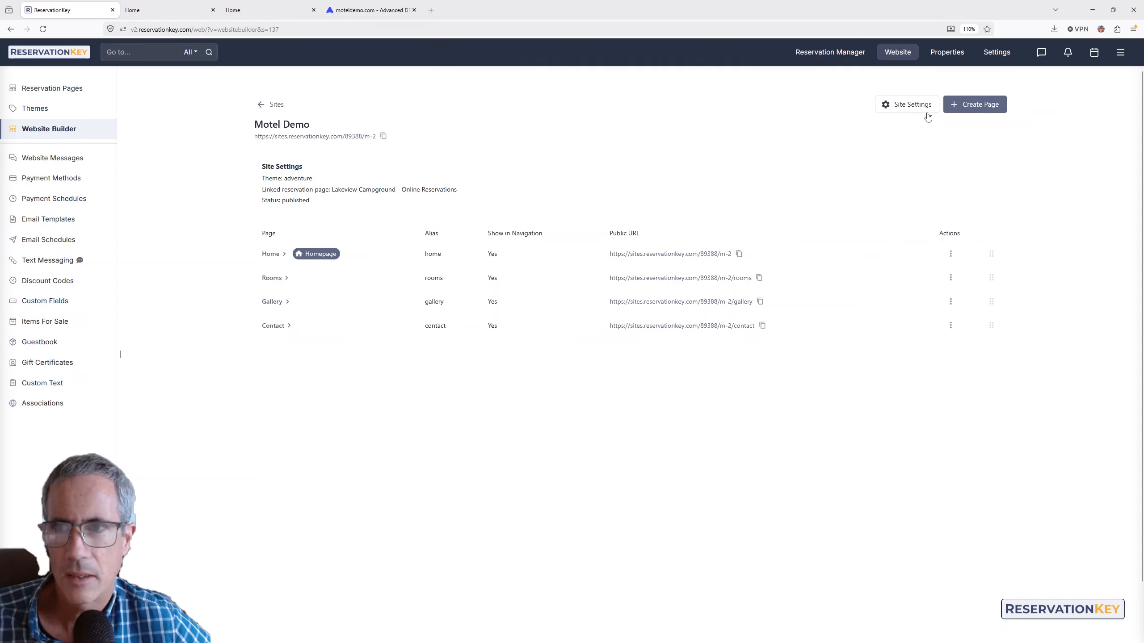
- Change the site theme to Modern Boutique in Site Settings and publish
{"action": "left_click", "coordinate": [916, 107]}
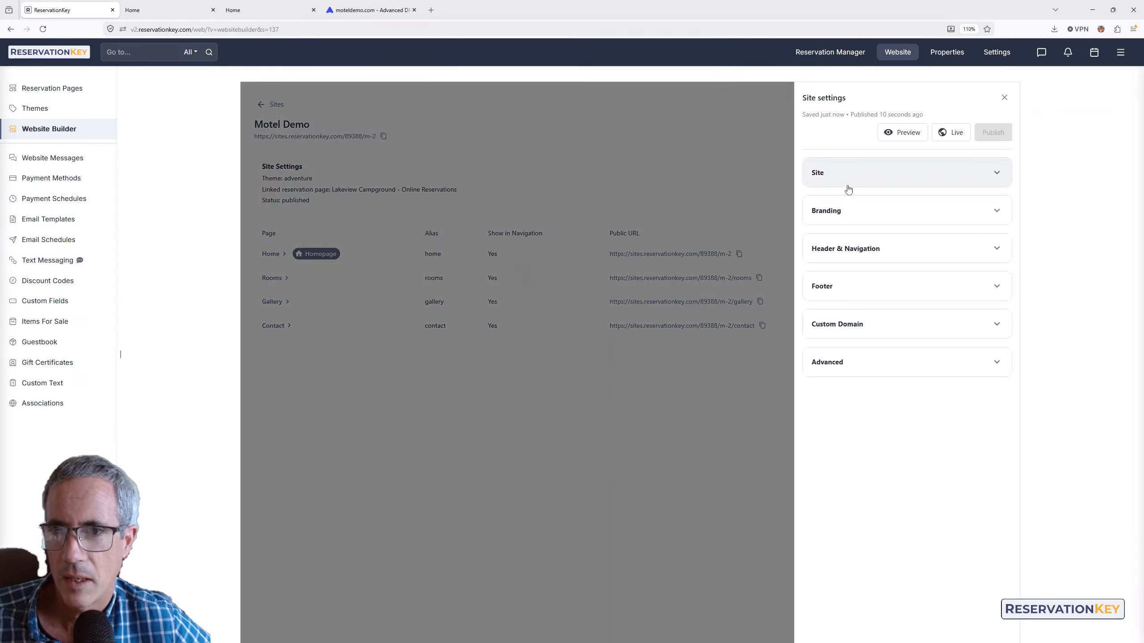
{"action": "left_click", "coordinate": [849, 189]}
{"action": "left_click", "coordinate": [849, 261]}
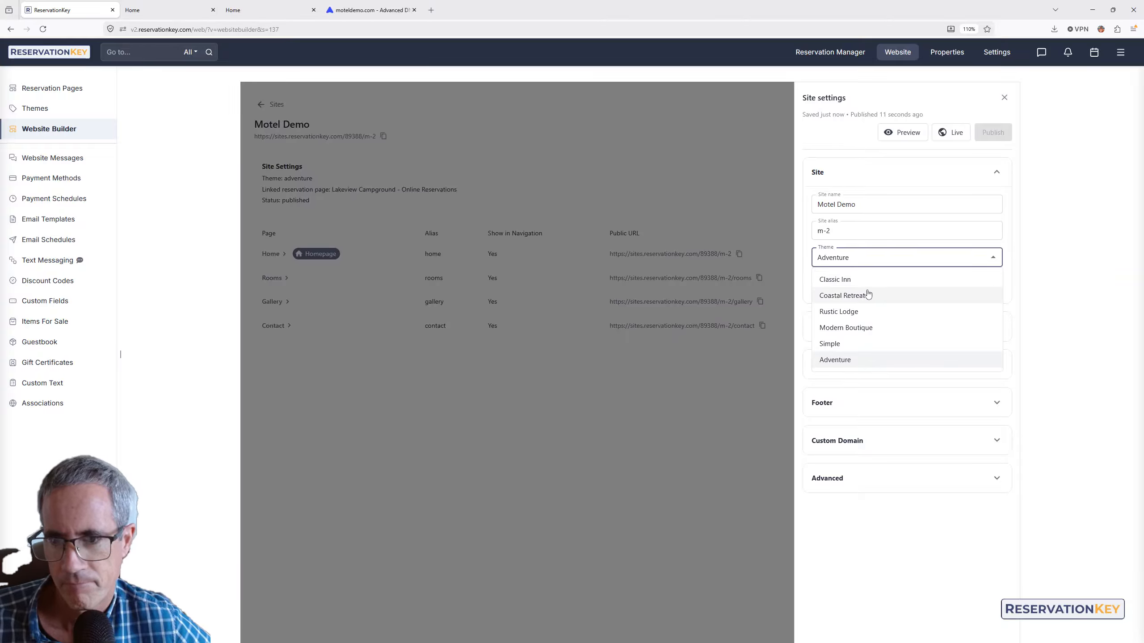
{"action": "left_click", "coordinate": [847, 328]}
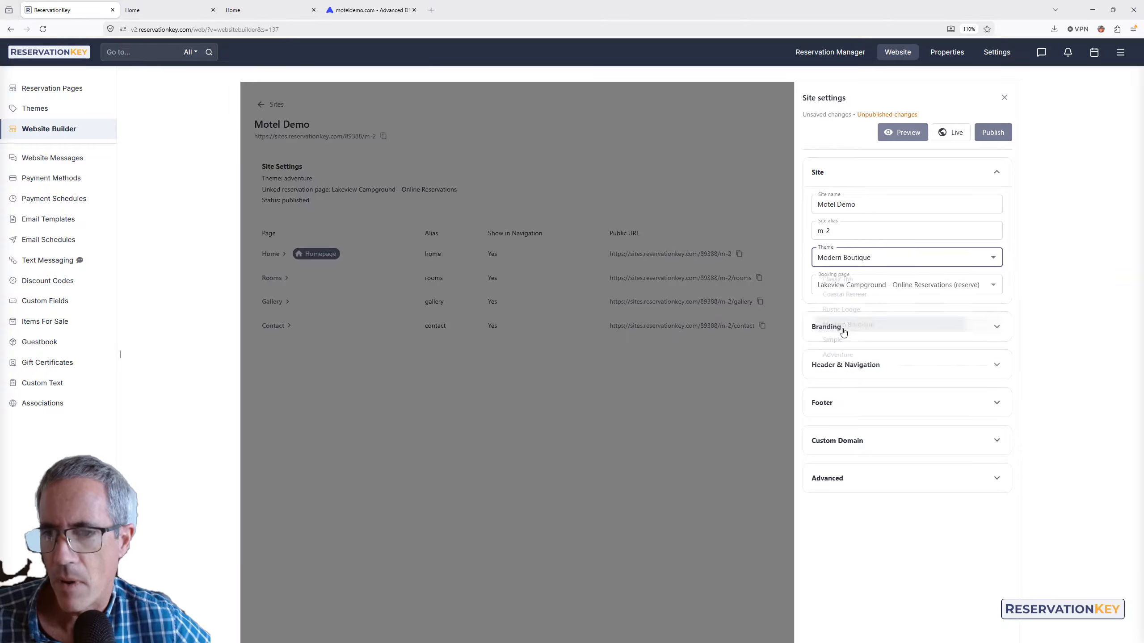
{"action": "left_click", "coordinate": [986, 136]}
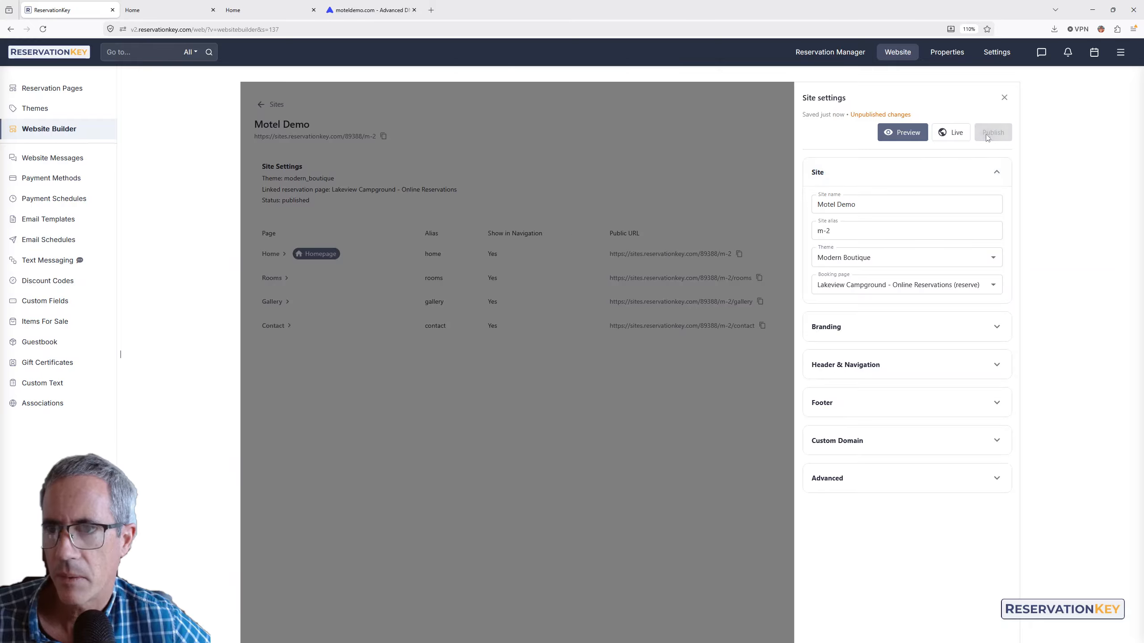
- Scroll through the live homepage to check the Modern Boutique look
{"action": "left_click", "coordinate": [140, 12]}
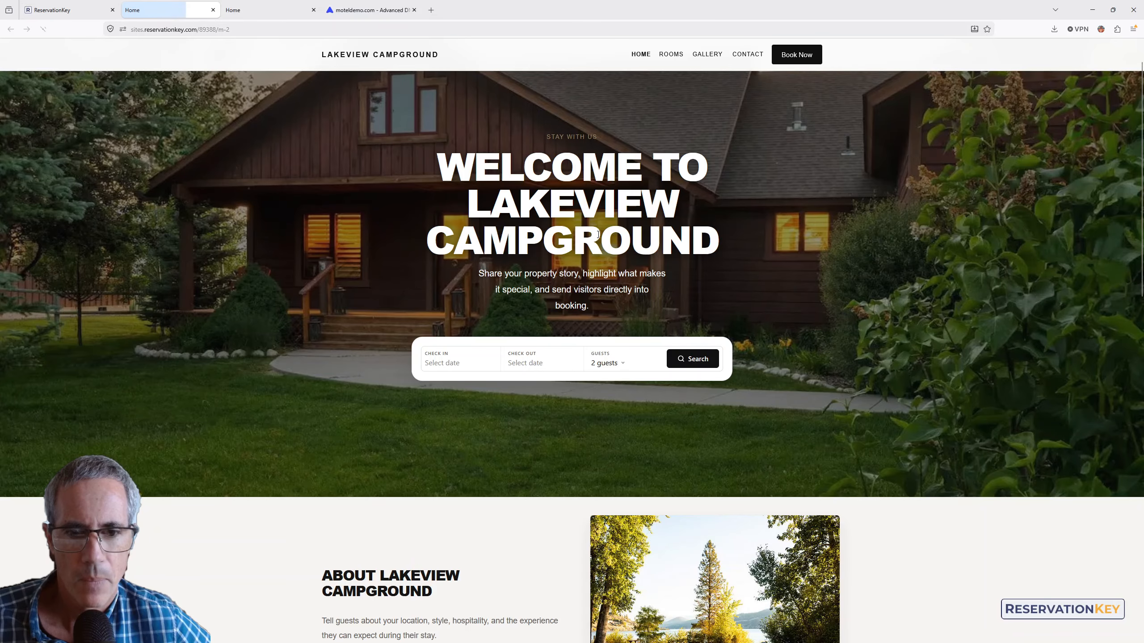
{"action": "scroll", "coordinate": [566, 214], "scroll_direction": "down", "scroll_amount": 5}
{"action": "scroll", "coordinate": [566, 215], "scroll_direction": "down", "scroll_amount": 5}
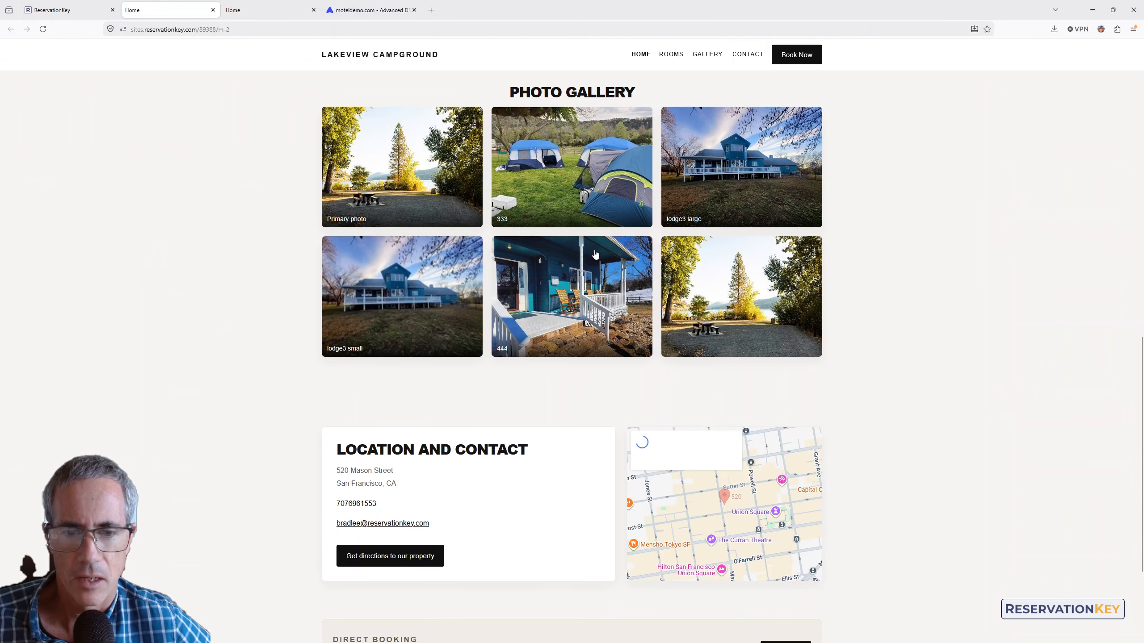
{"action": "scroll", "coordinate": [519, 286], "scroll_direction": "down", "scroll_amount": 3}
{"action": "scroll", "coordinate": [519, 287], "scroll_direction": "up", "scroll_amount": 15}
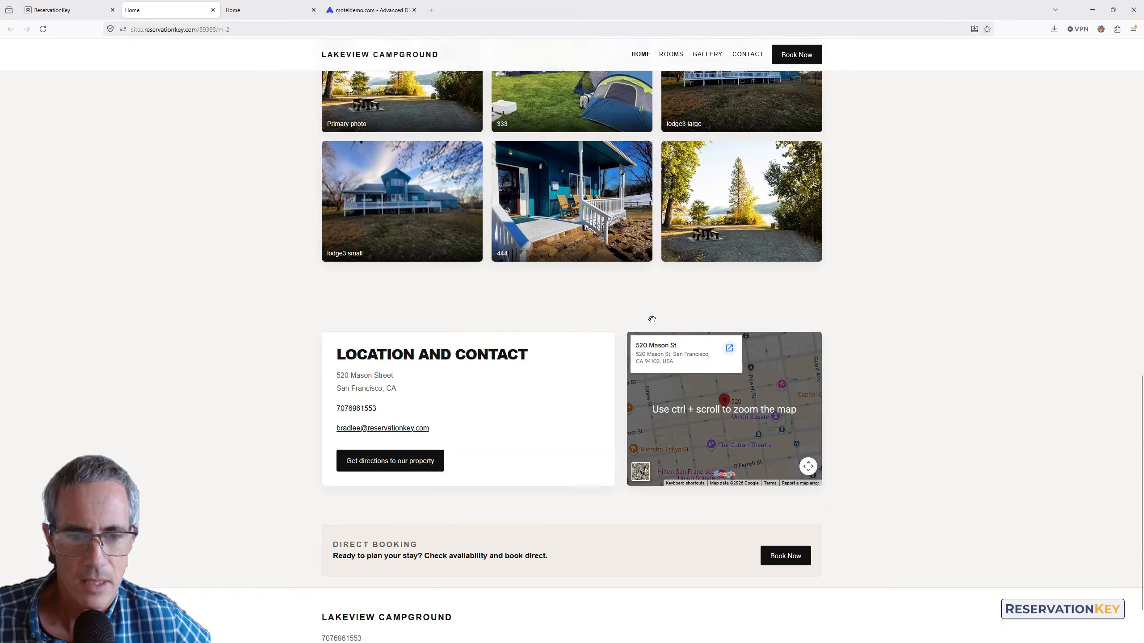
- Switch the Motel Demo theme to Coastal Retreat in Site settings and publish it
{"action": "left_click", "coordinate": [54, 10]}
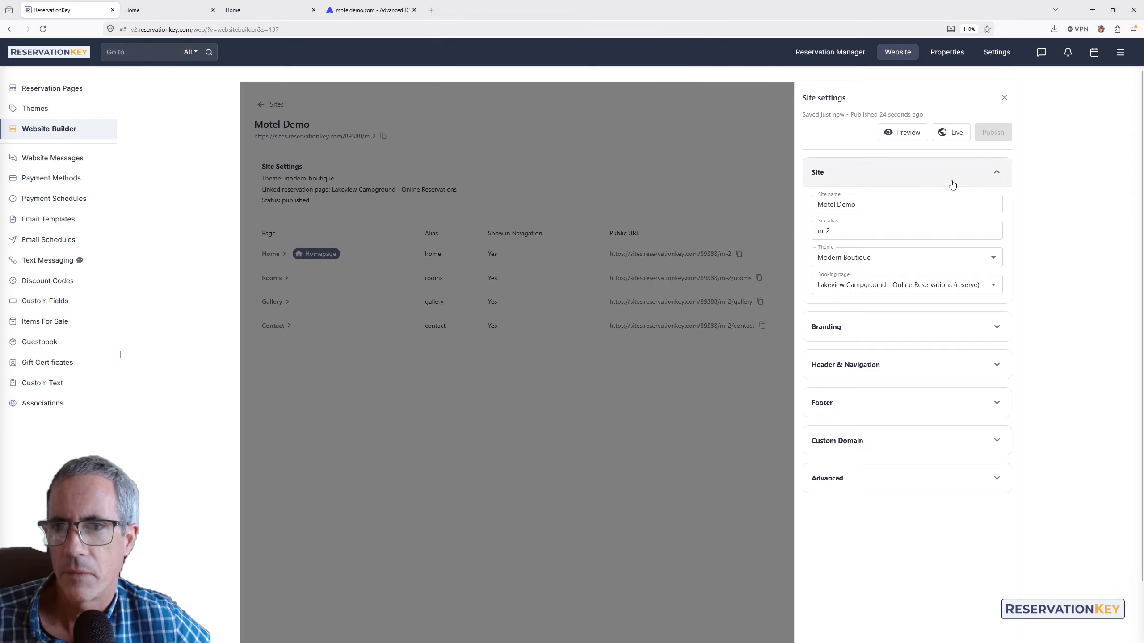
{"action": "left_click", "coordinate": [871, 259]}
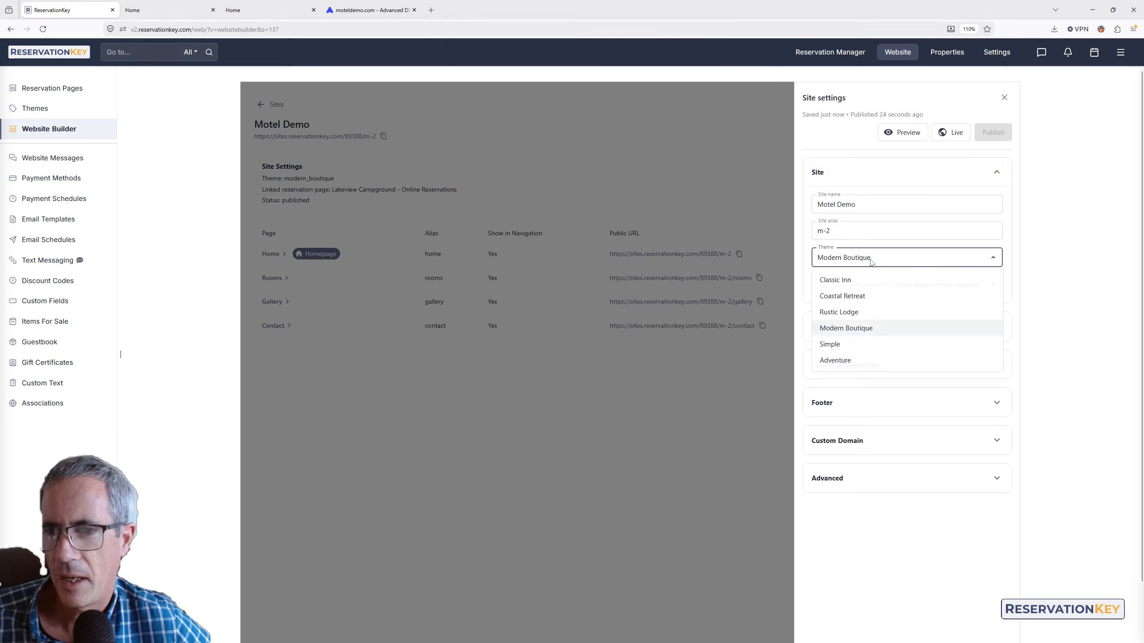
{"action": "left_click", "coordinate": [845, 296]}
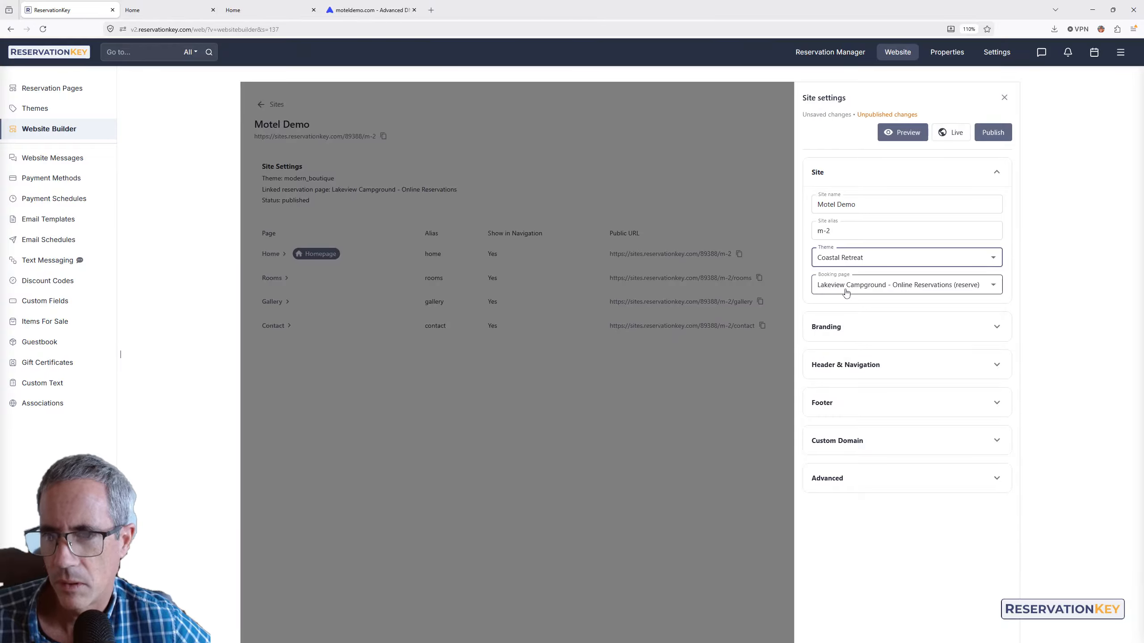
{"action": "left_click", "coordinate": [995, 138]}
- Reload the live homepage to review the Coastal Retreat theme and try the check-in calendar
{"action": "left_click", "coordinate": [151, 7]}
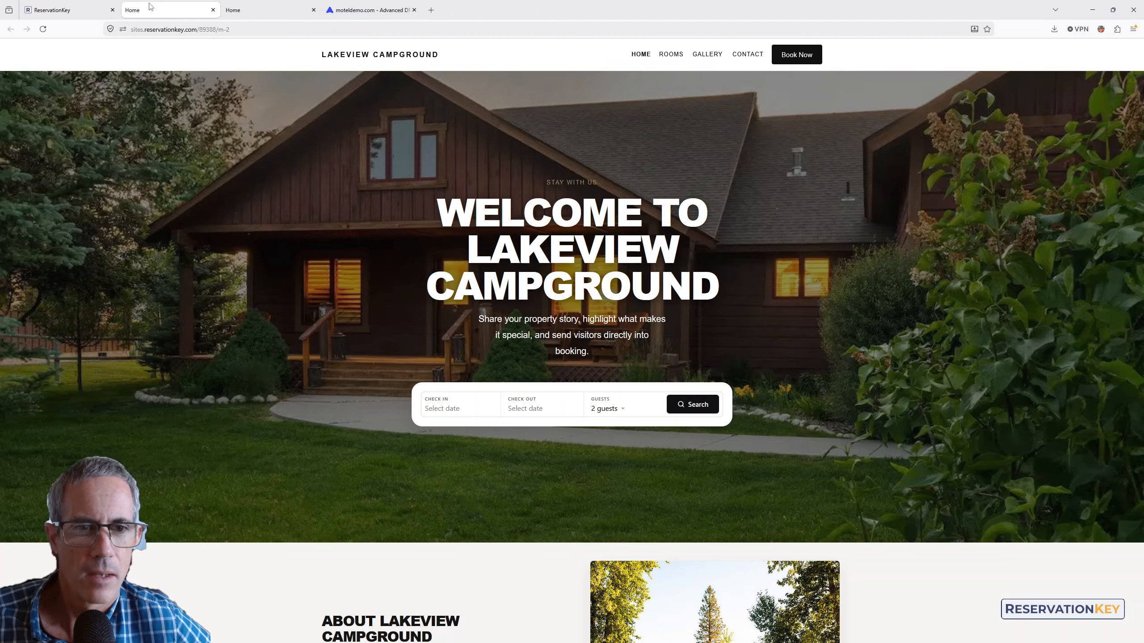
{"action": "key", "text": "F5"}
{"action": "scroll", "coordinate": [585, 259], "scroll_direction": "down", "scroll_amount": 3}
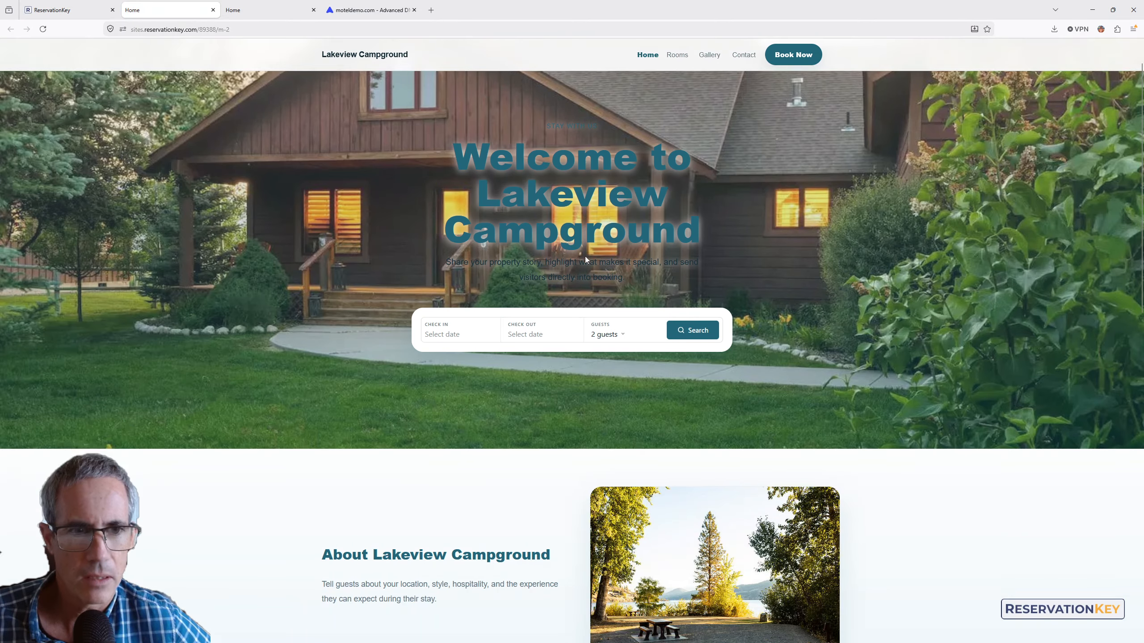
{"action": "scroll", "coordinate": [586, 259], "scroll_direction": "down", "scroll_amount": 6}
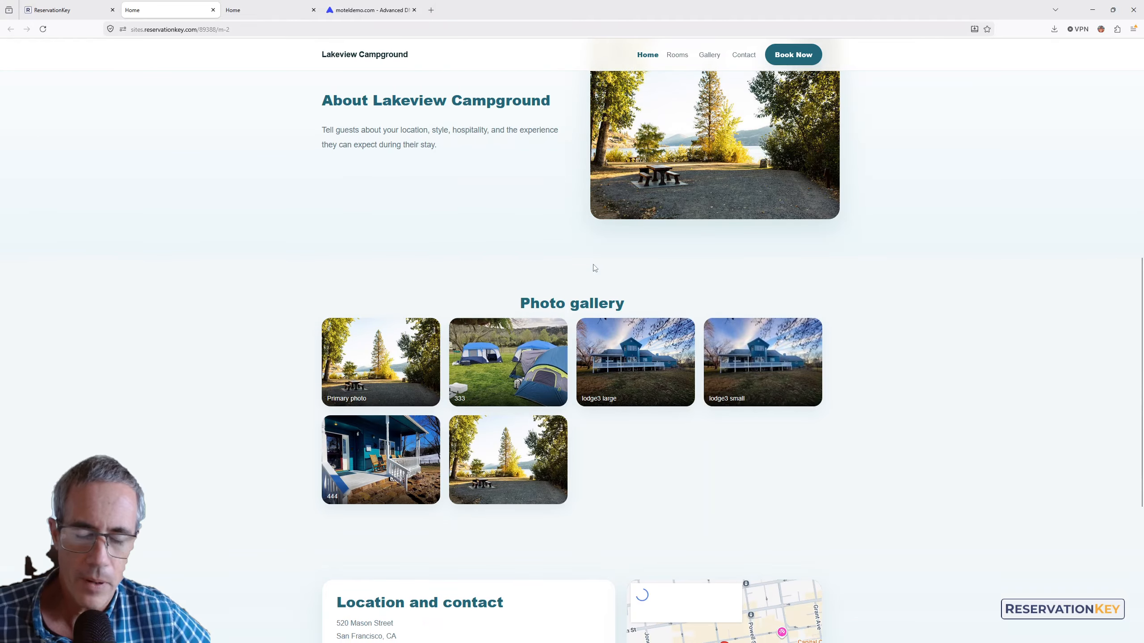
{"action": "scroll", "coordinate": [656, 335], "scroll_direction": "down", "scroll_amount": 6}
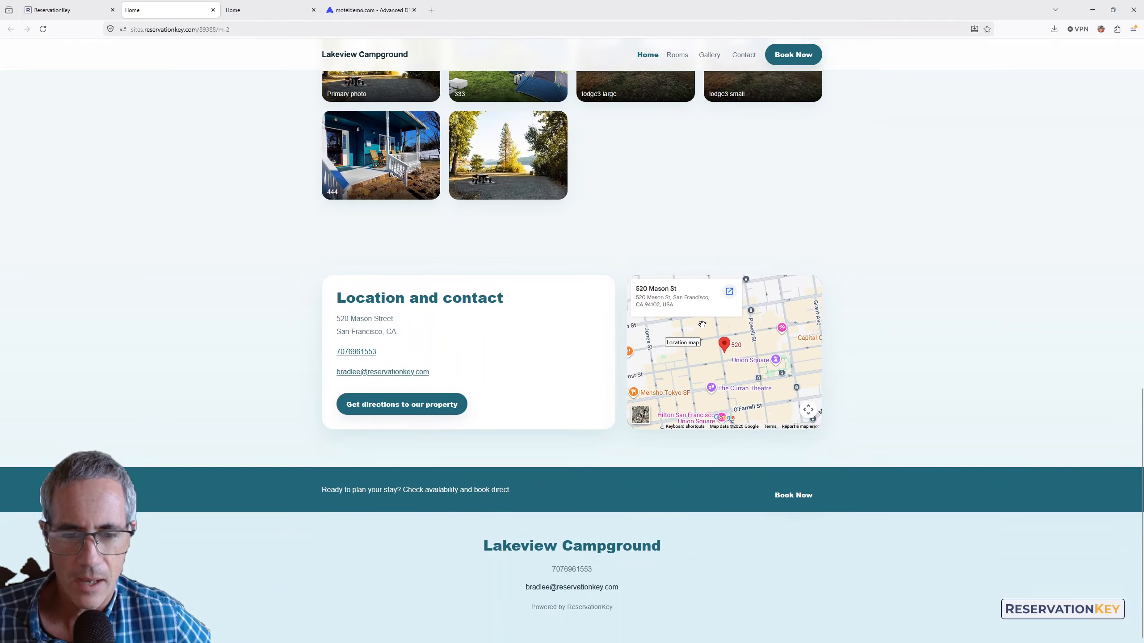
{"action": "scroll", "coordinate": [664, 321], "scroll_direction": "up", "scroll_amount": 18}
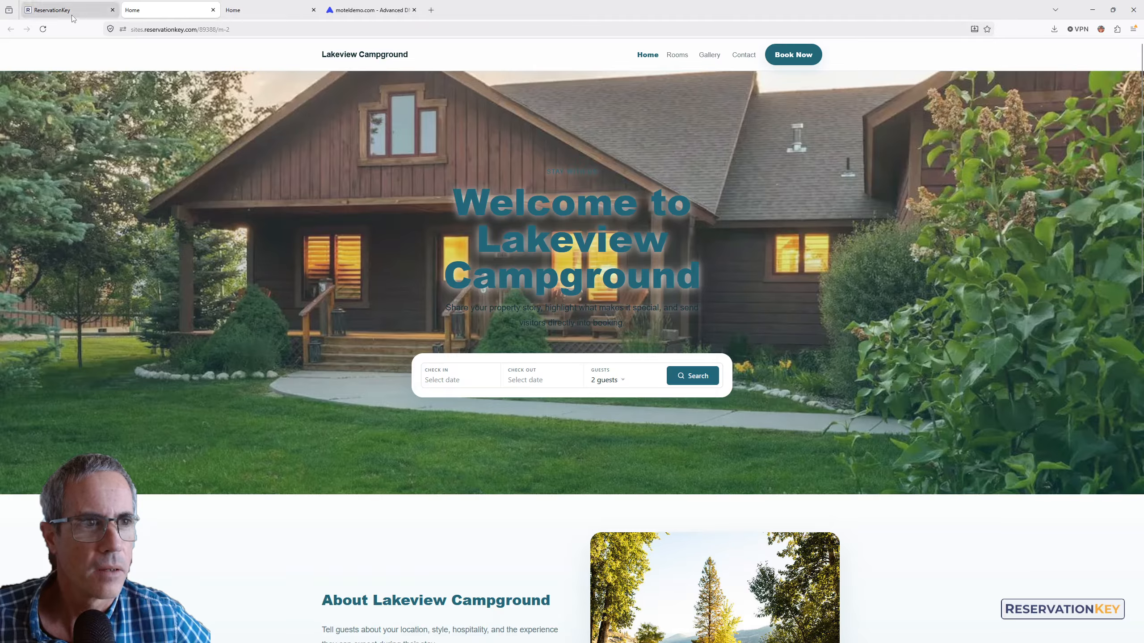
{"action": "mouse_move", "coordinate": [73, 18]}
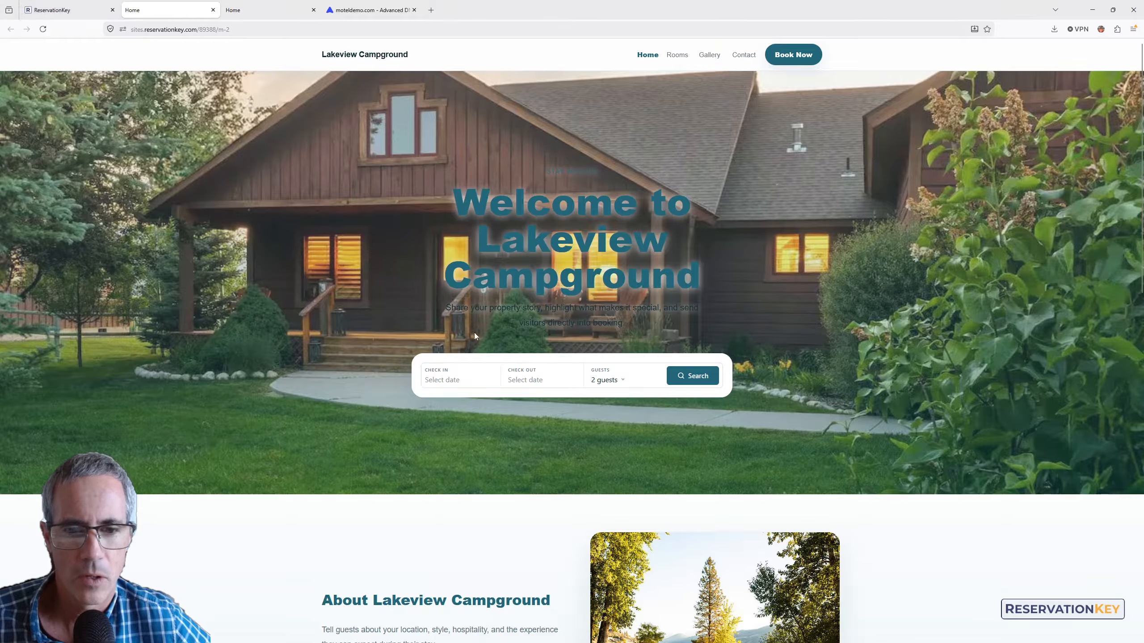
{"action": "left_click", "coordinate": [544, 384]}
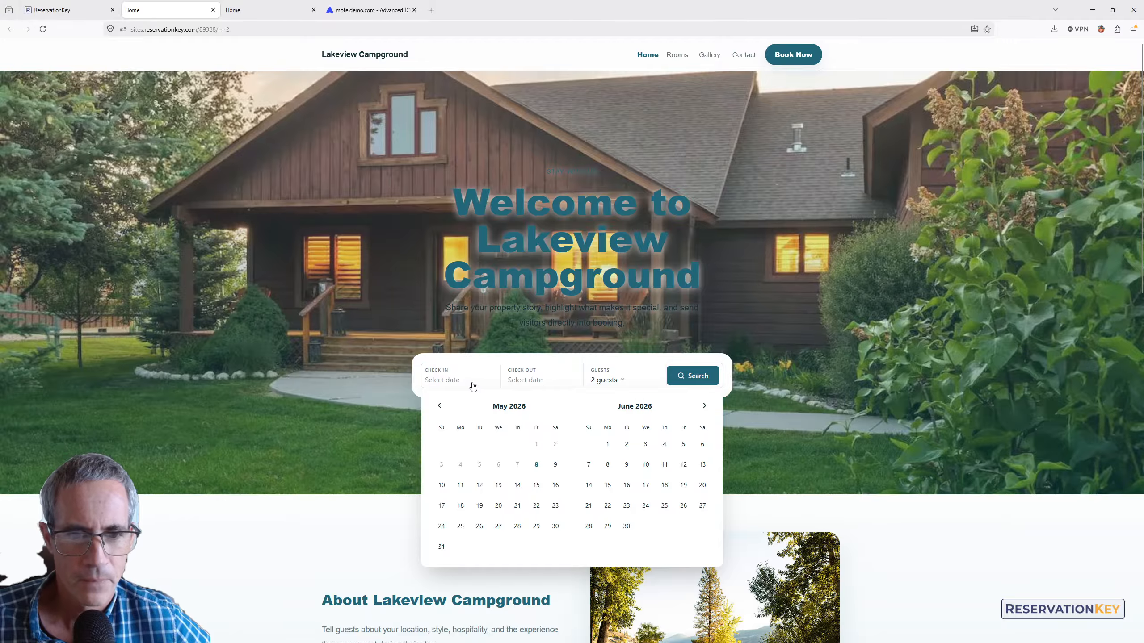
{"action": "left_click", "coordinate": [71, 9]}
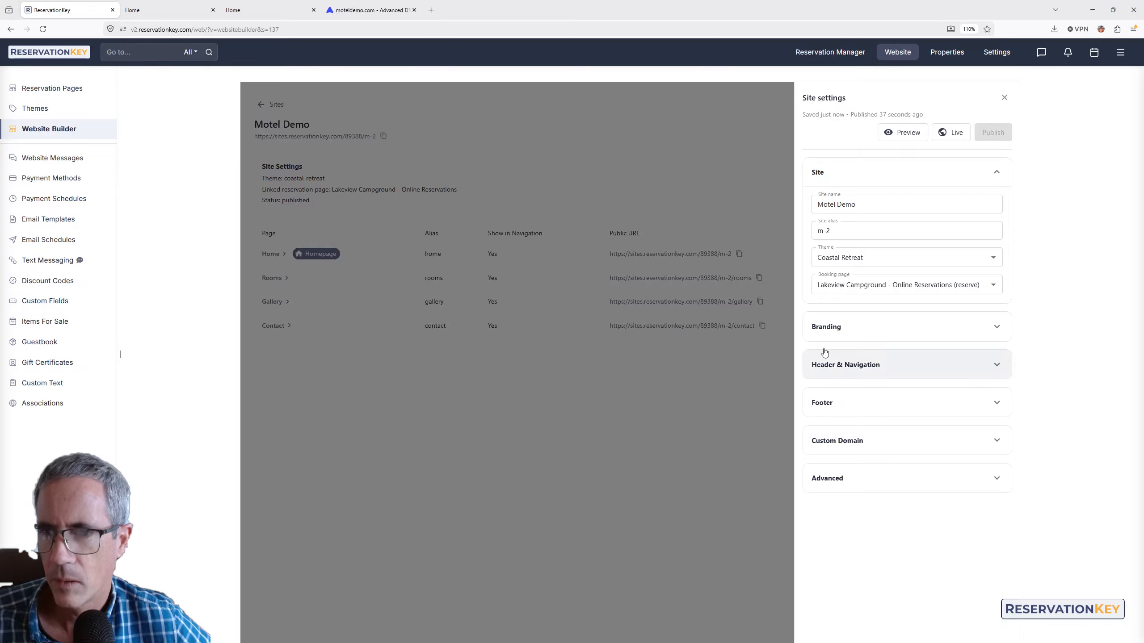
- Close site settings and open the Home page's Welcome hero block for editing
{"action": "left_click", "coordinate": [712, 436]}
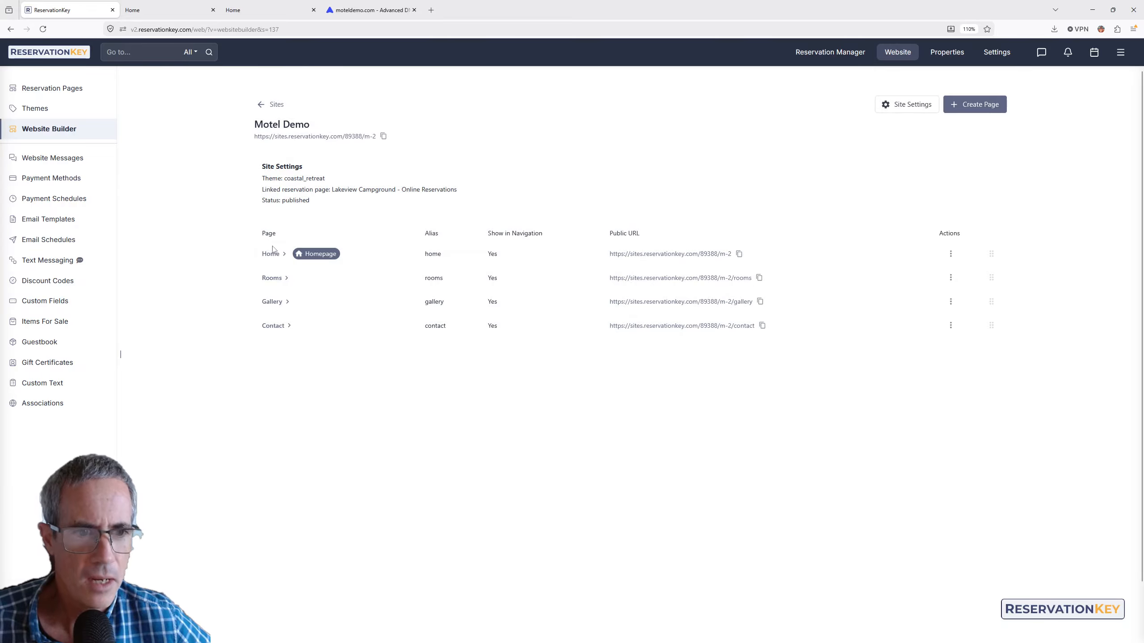
{"action": "left_click", "coordinate": [272, 249]}
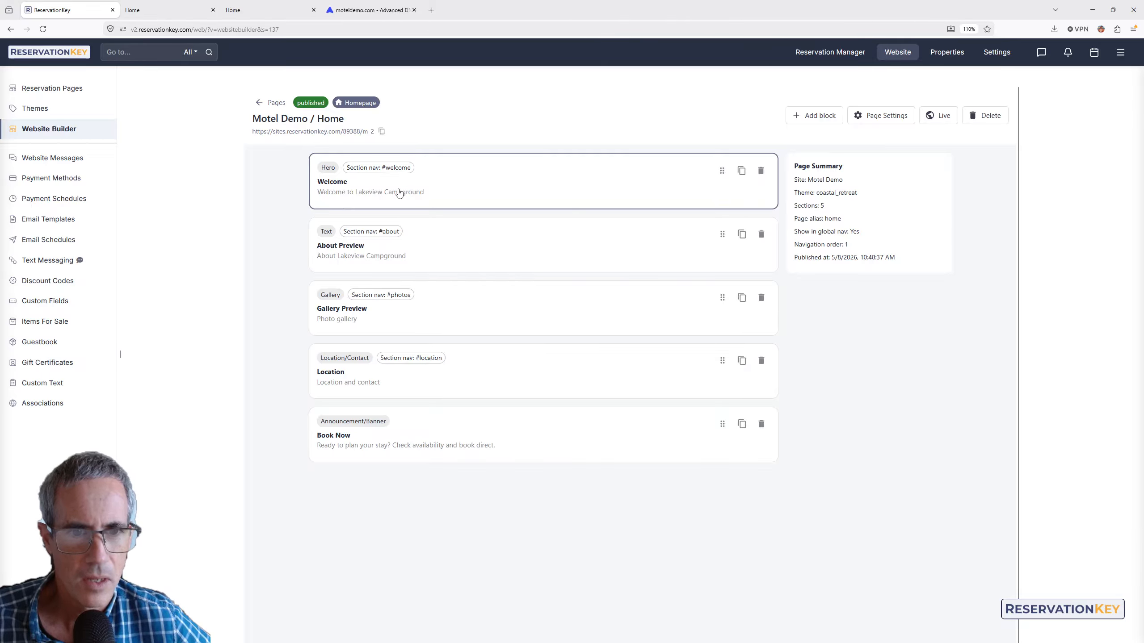
{"action": "left_click", "coordinate": [398, 193]}
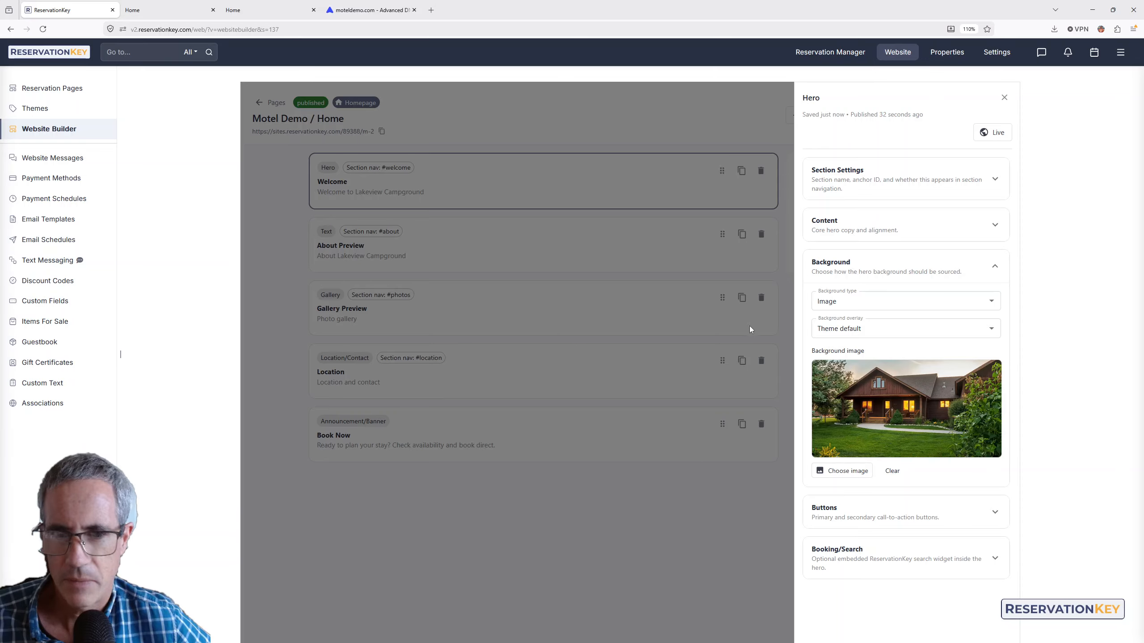
{"action": "left_click", "coordinate": [405, 541]}
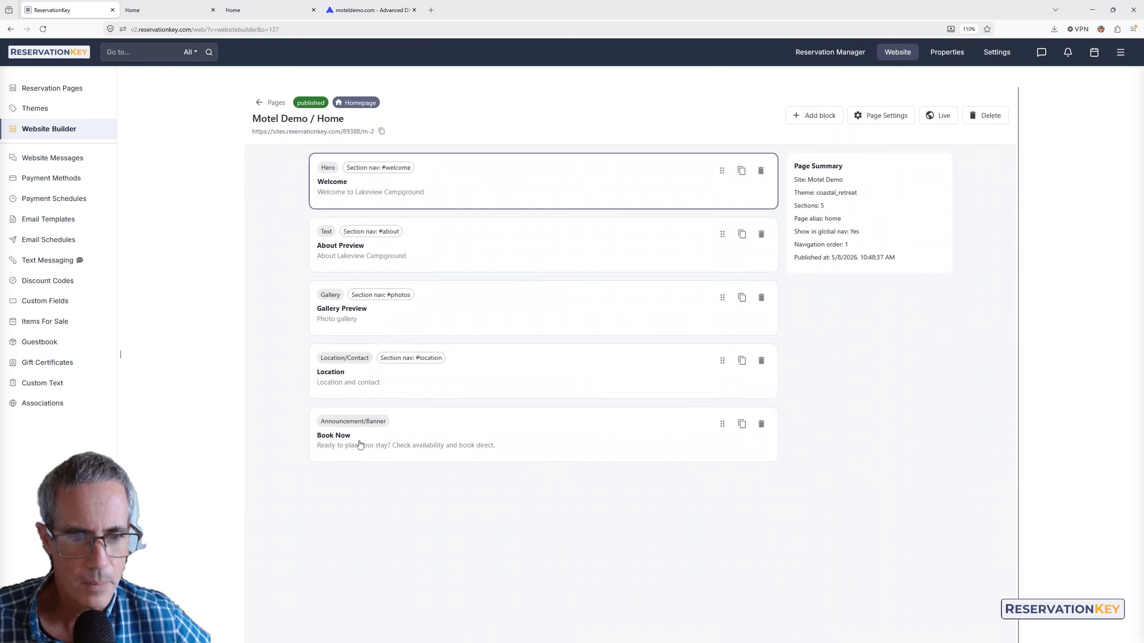
- Set the hero's Booking/Search widget container style to glass
{"action": "left_click", "coordinate": [353, 198]}
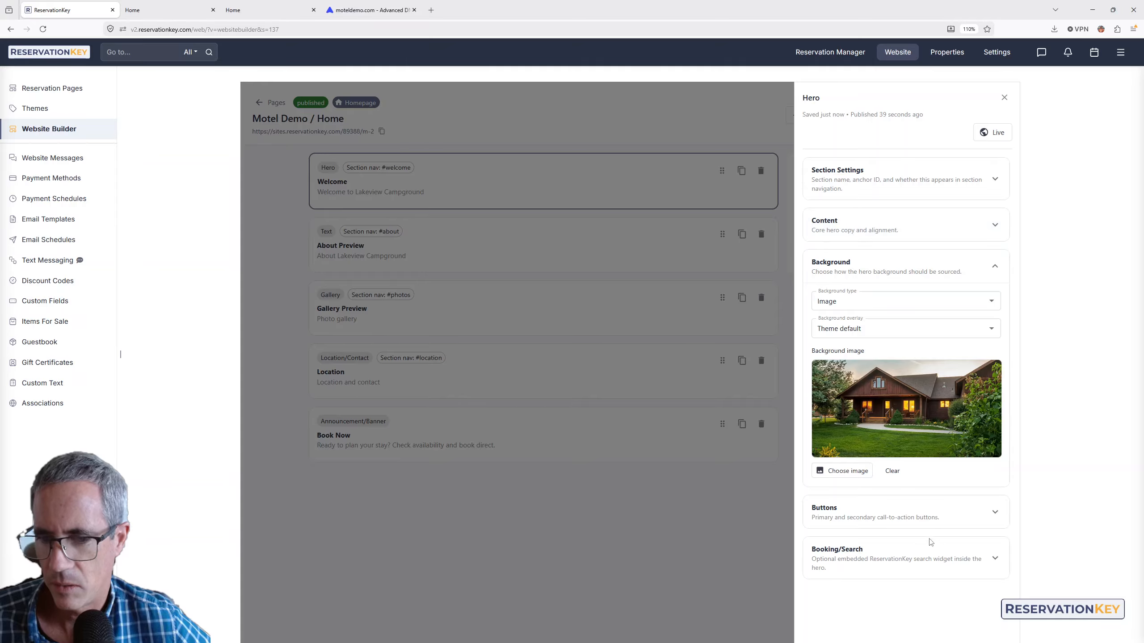
{"action": "left_click", "coordinate": [876, 556]}
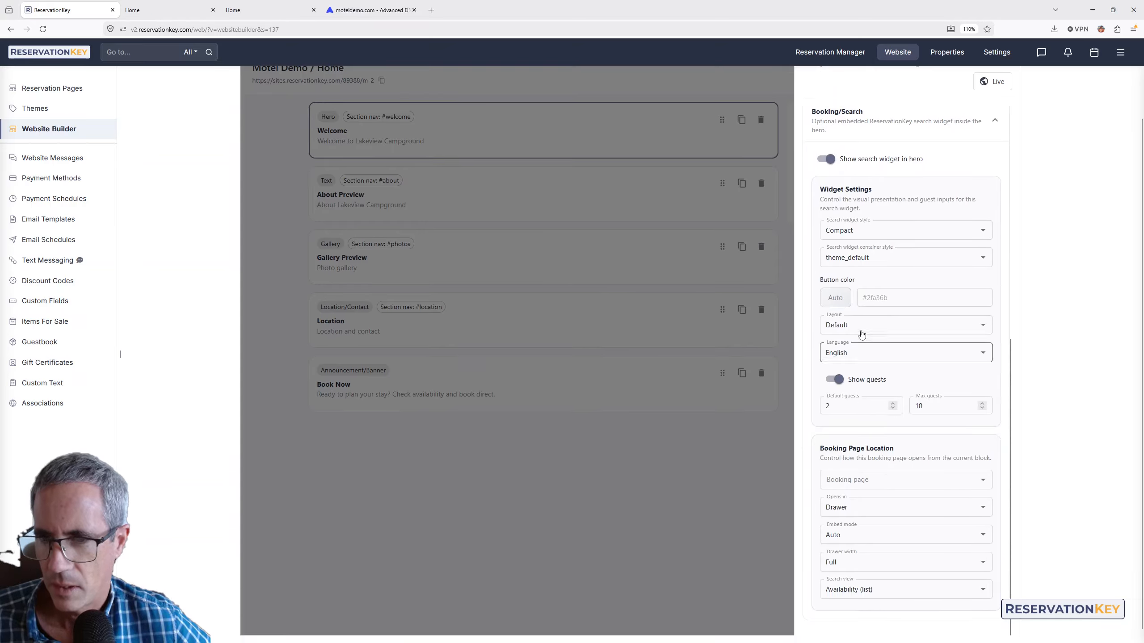
{"action": "left_click", "coordinate": [863, 259]}
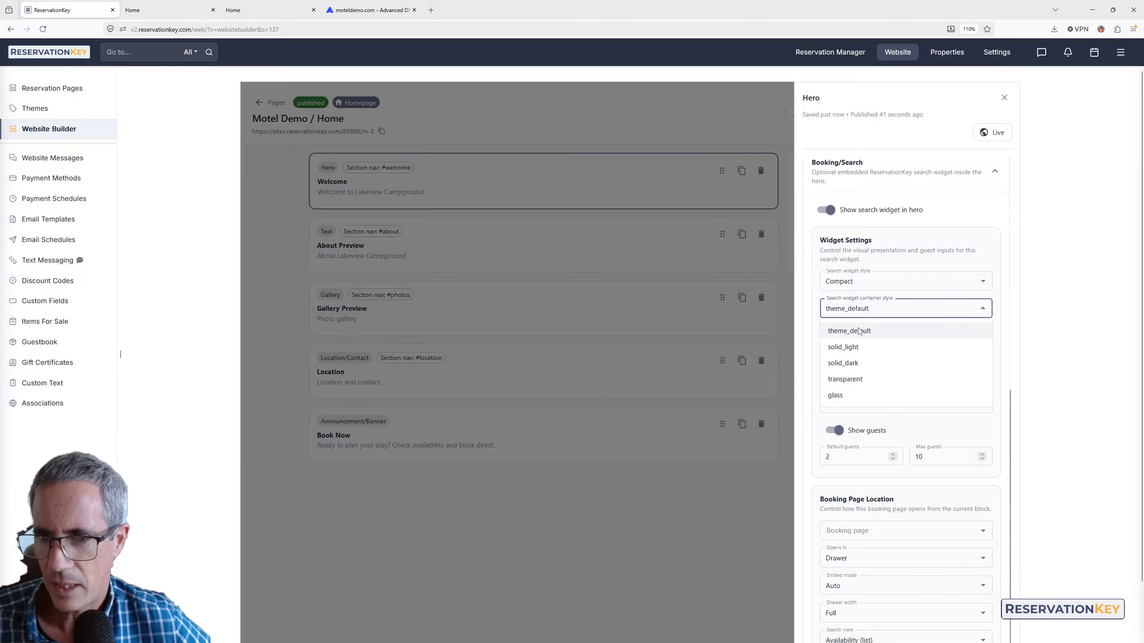
{"action": "left_click", "coordinate": [836, 395]}
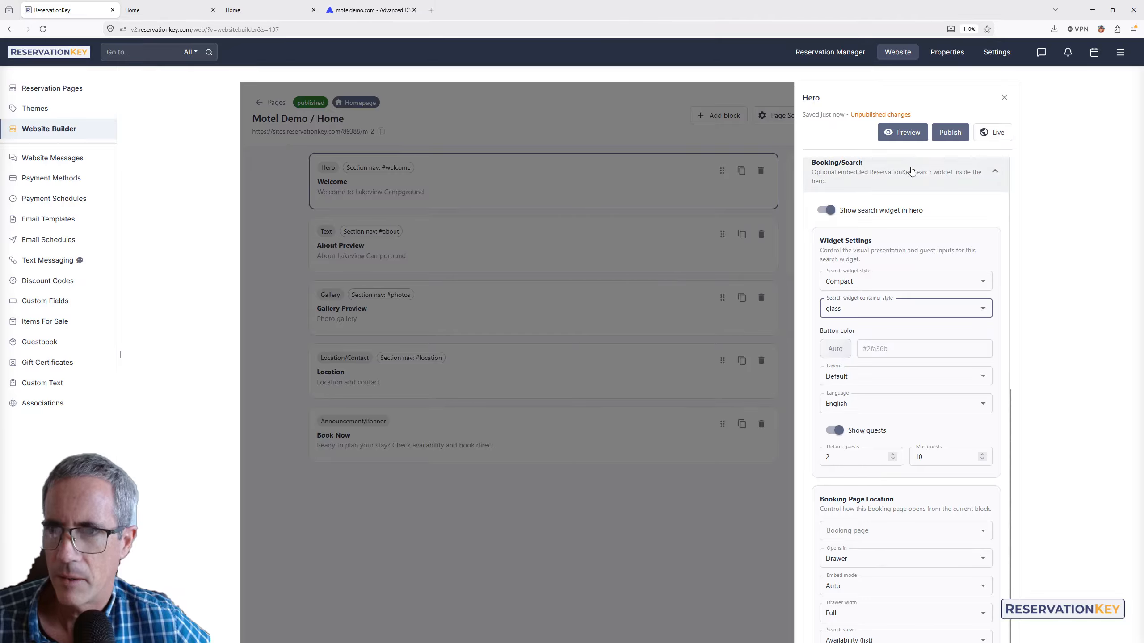
{"action": "scroll", "coordinate": [928, 148], "scroll_direction": "down", "scroll_amount": 1}
{"action": "scroll", "coordinate": [946, 126], "scroll_direction": "up", "scroll_amount": 9}
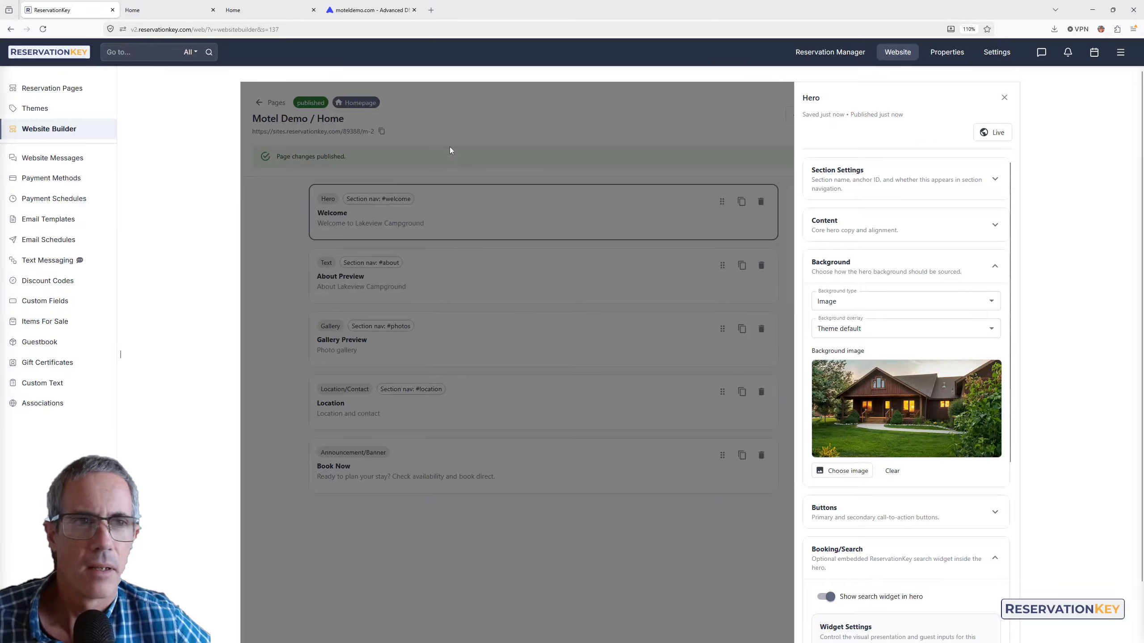
- Reload the live homepage to see the glass search bar, then return to Motel Demo's pages
{"action": "left_click", "coordinate": [156, 6]}
{"action": "key", "text": "F5"}
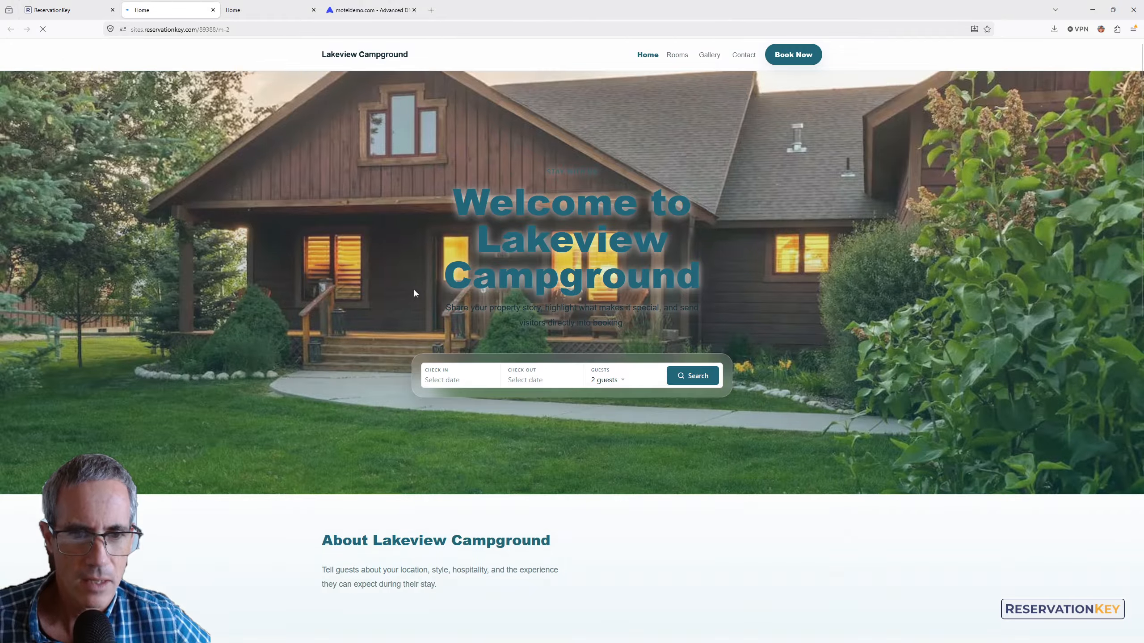
{"action": "scroll", "coordinate": [638, 311], "scroll_direction": "down", "scroll_amount": 5}
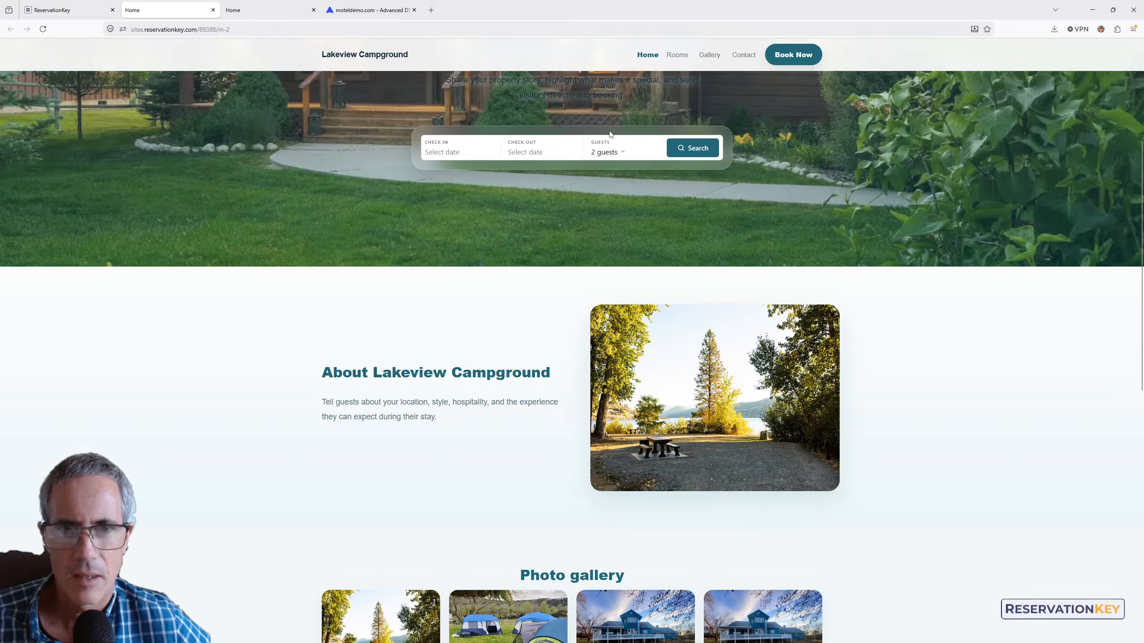
{"action": "scroll", "coordinate": [697, 204], "scroll_direction": "up", "scroll_amount": 4}
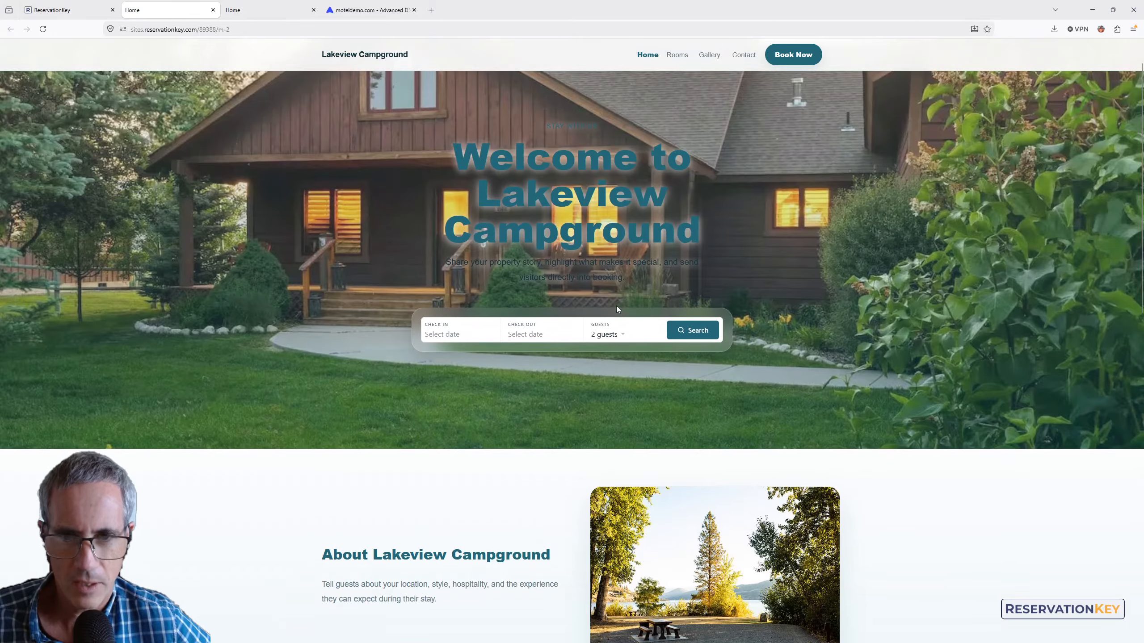
{"action": "left_click", "coordinate": [88, 10]}
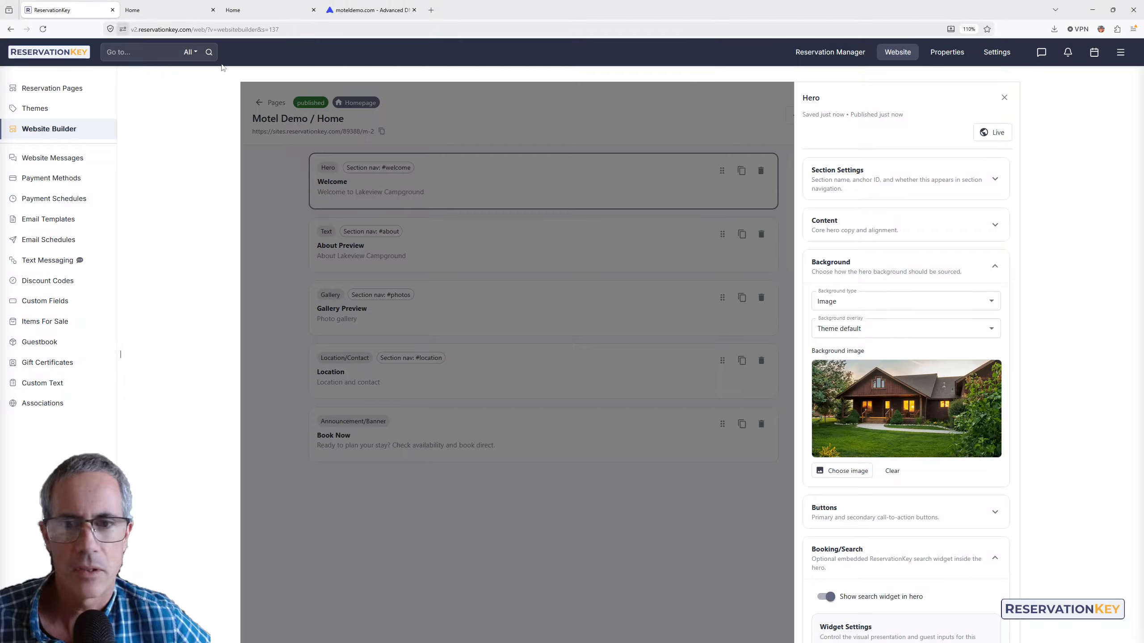
{"action": "left_click", "coordinate": [704, 105]}
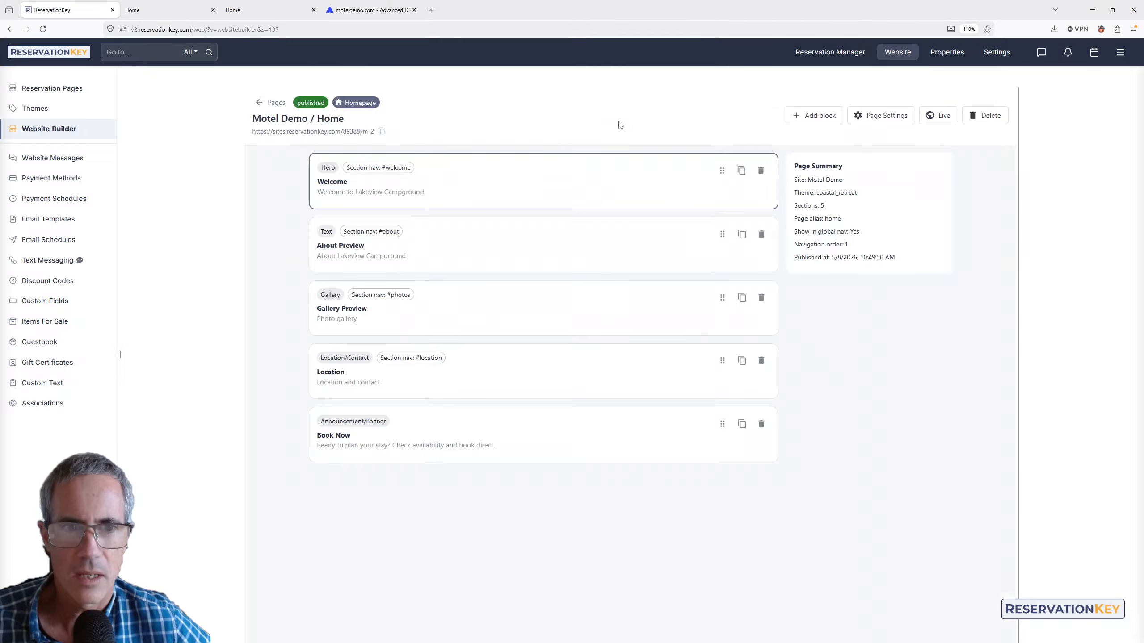
{"action": "left_click", "coordinate": [269, 105]}
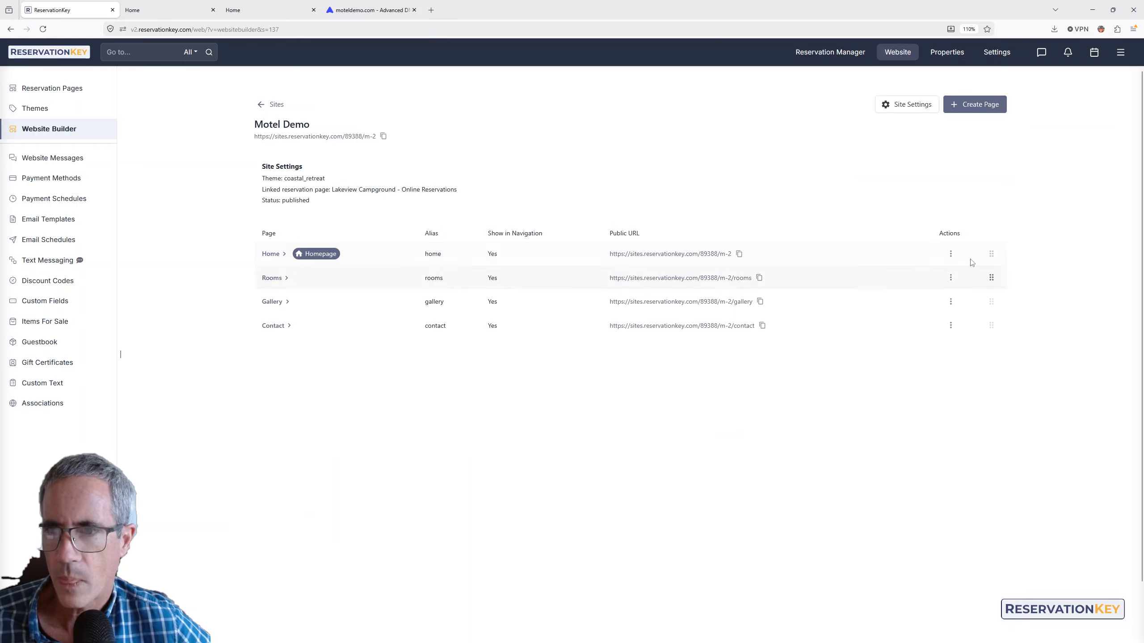
- Set the Motel Demo site theme to Rustic Lodge and publish it
{"action": "left_click", "coordinate": [898, 104]}
{"action": "left_click", "coordinate": [839, 176]}
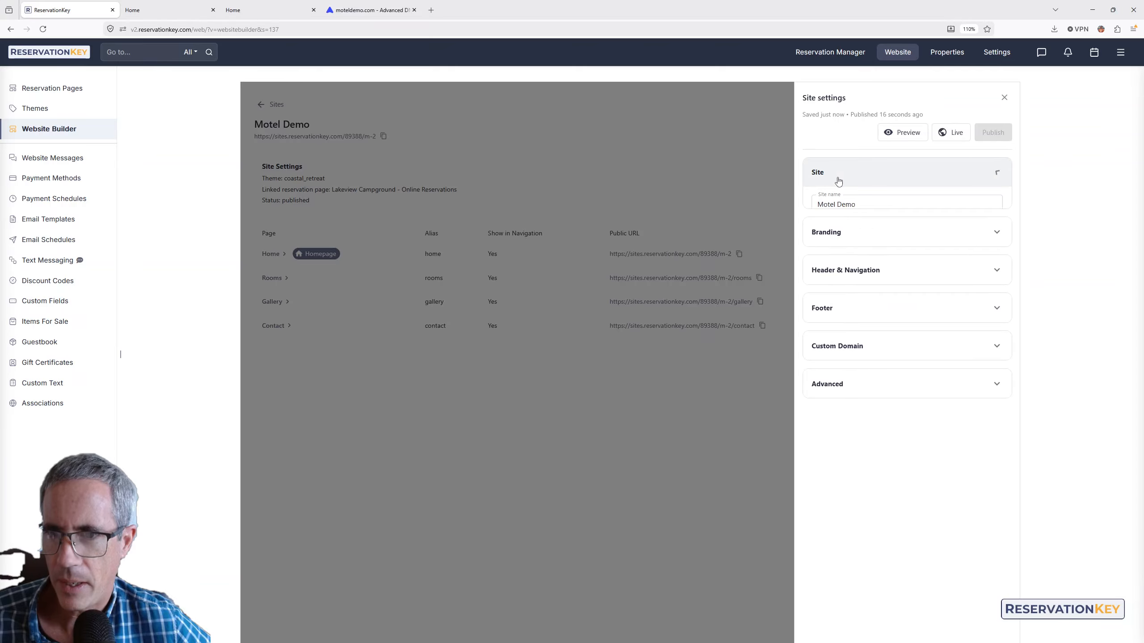
{"action": "left_click", "coordinate": [855, 252]}
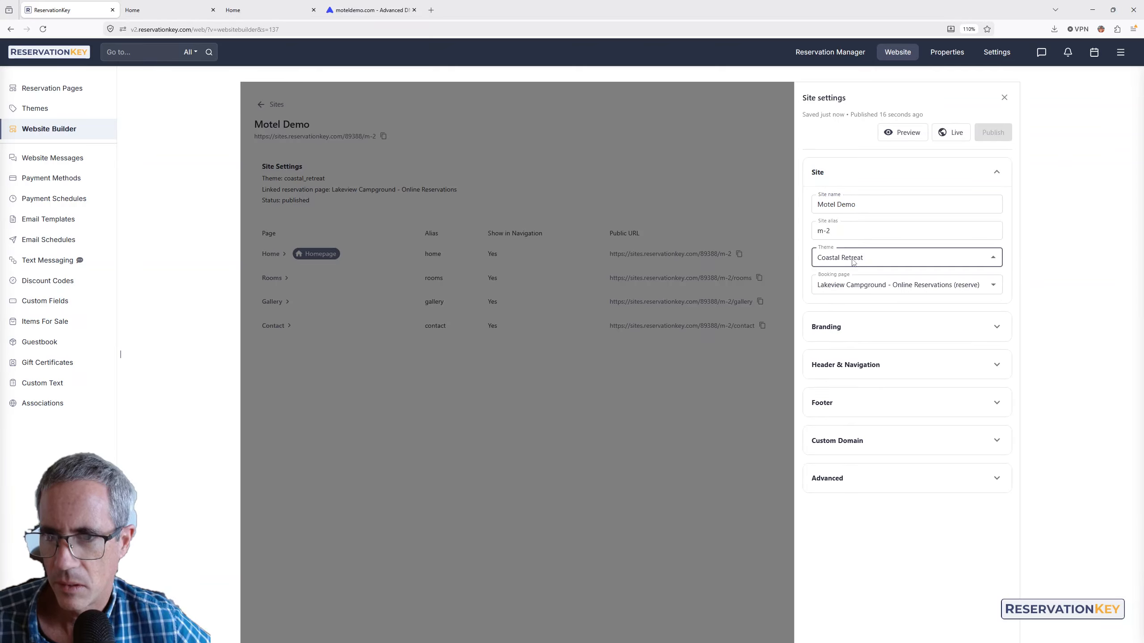
{"action": "left_click", "coordinate": [852, 313]}
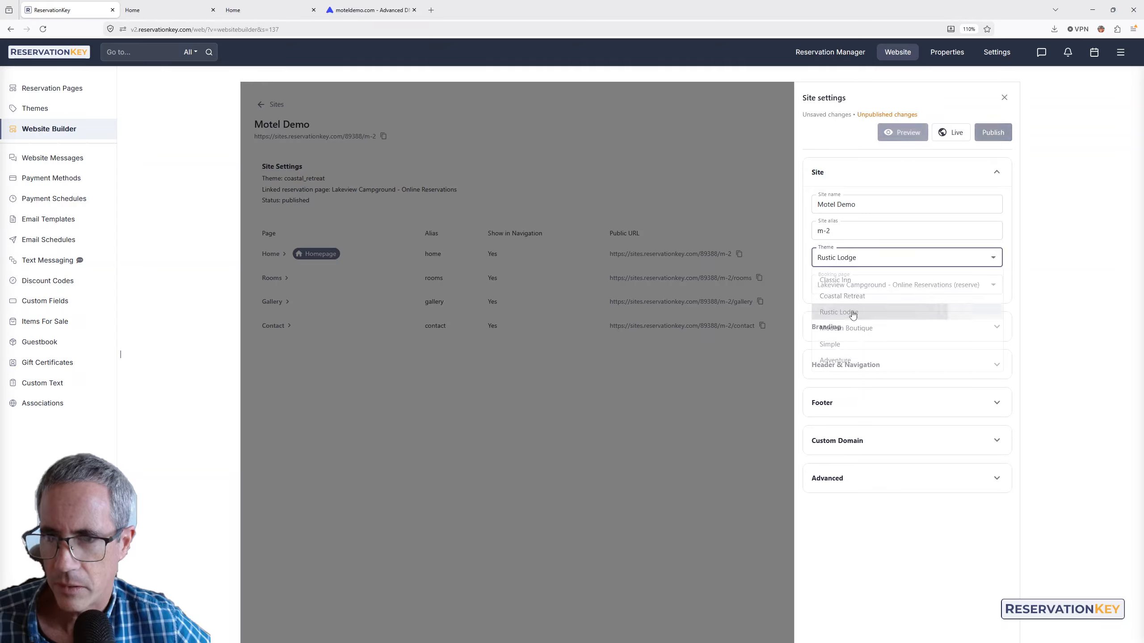
{"action": "left_click", "coordinate": [995, 133]}
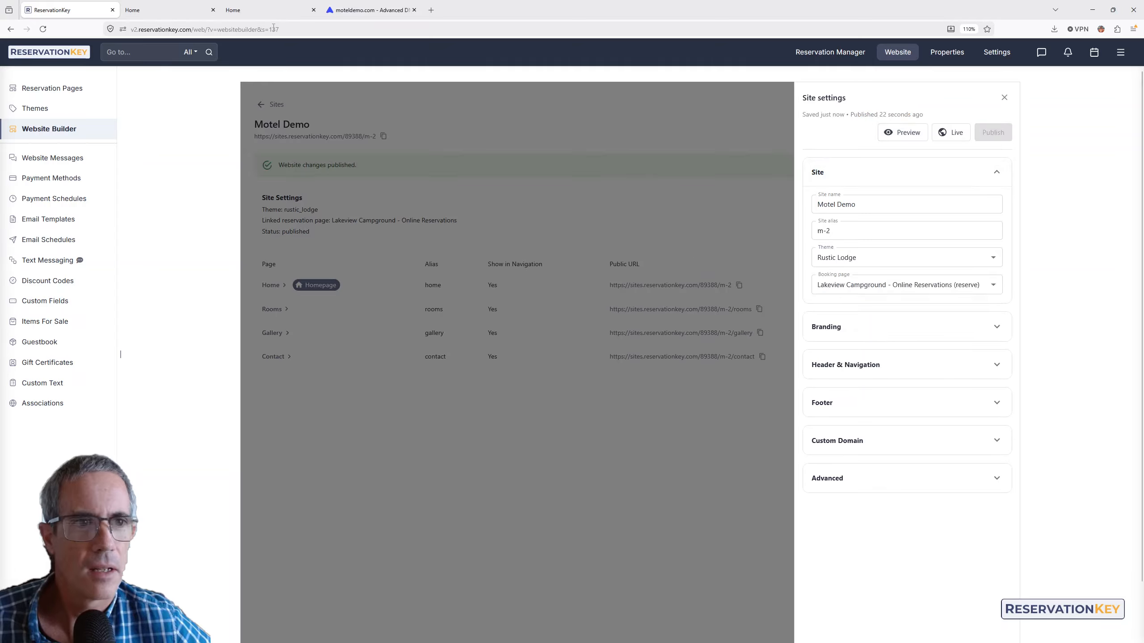
- Reload the live homepage to view the Rustic Lodge theme and inspect its address
{"action": "left_click", "coordinate": [191, 6]}
{"action": "left_click", "coordinate": [43, 29]}
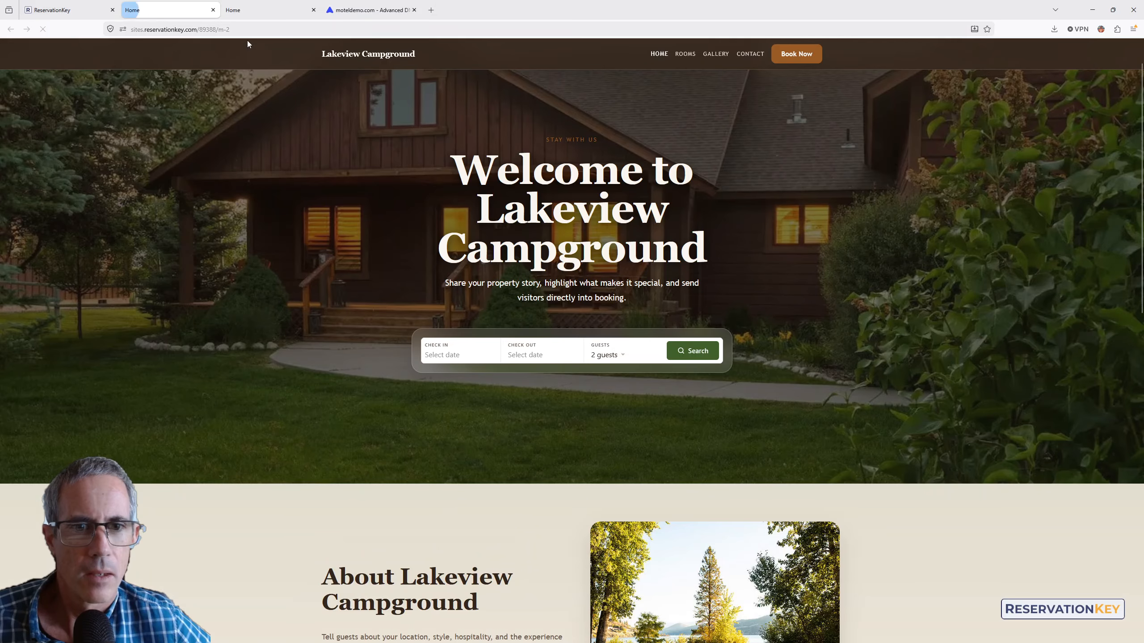
{"action": "scroll", "coordinate": [541, 253], "scroll_direction": "down", "scroll_amount": 3}
{"action": "scroll", "coordinate": [541, 253], "scroll_direction": "down", "scroll_amount": 5}
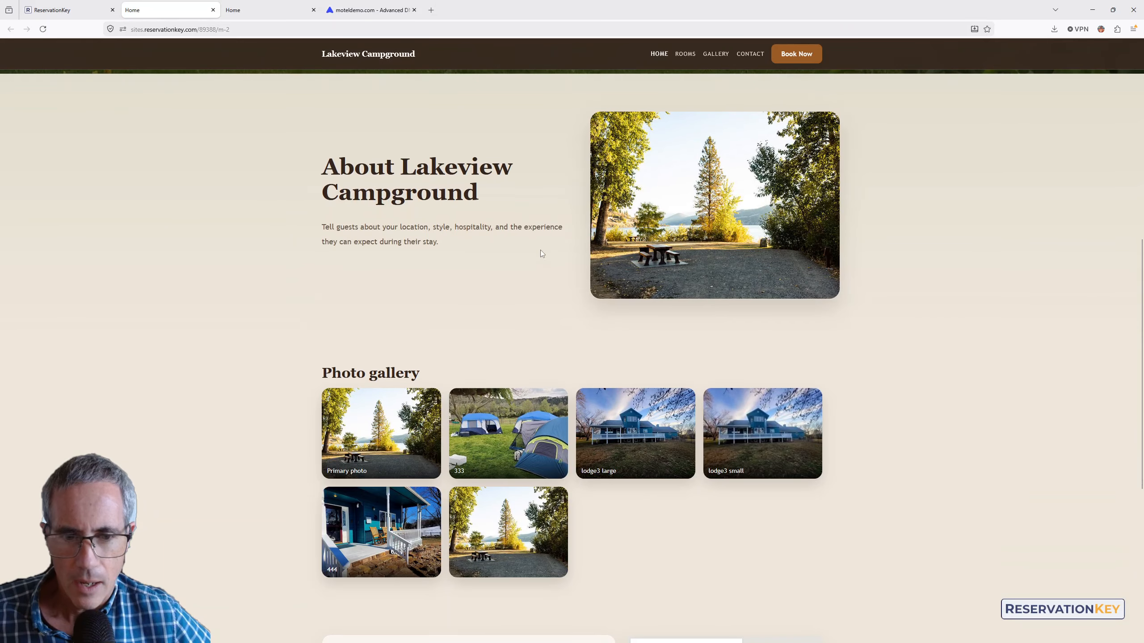
{"action": "scroll", "coordinate": [542, 250], "scroll_direction": "up", "scroll_amount": 8}
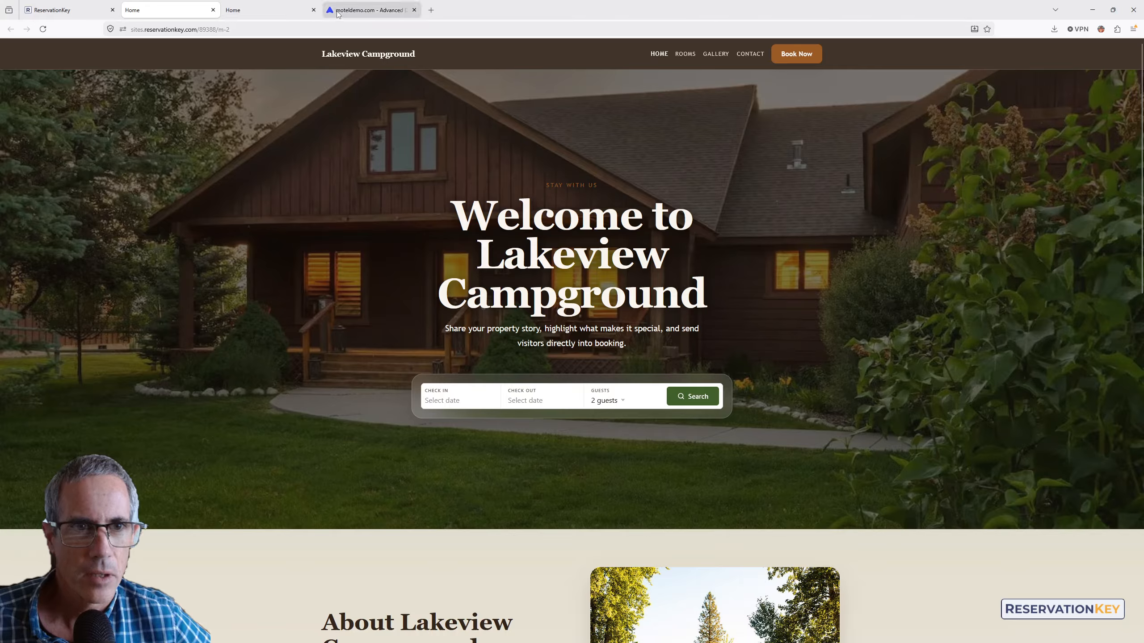
{"action": "mouse_move", "coordinate": [76, 6]}
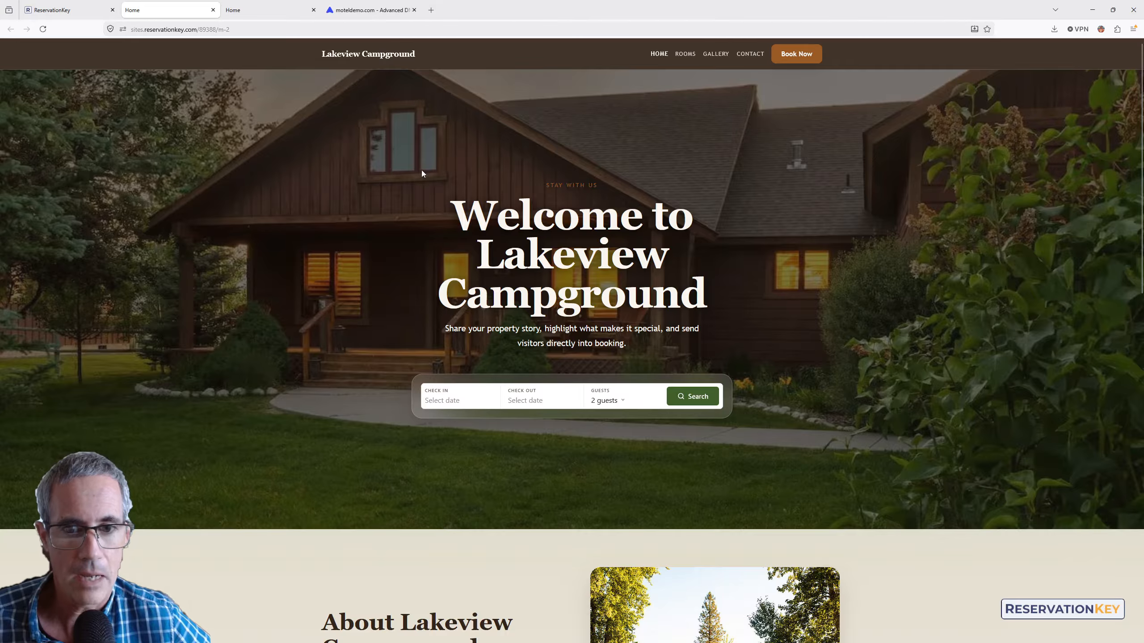
{"action": "left_click_drag", "start_coordinate": [242, 31], "coordinate": [160, 30]}
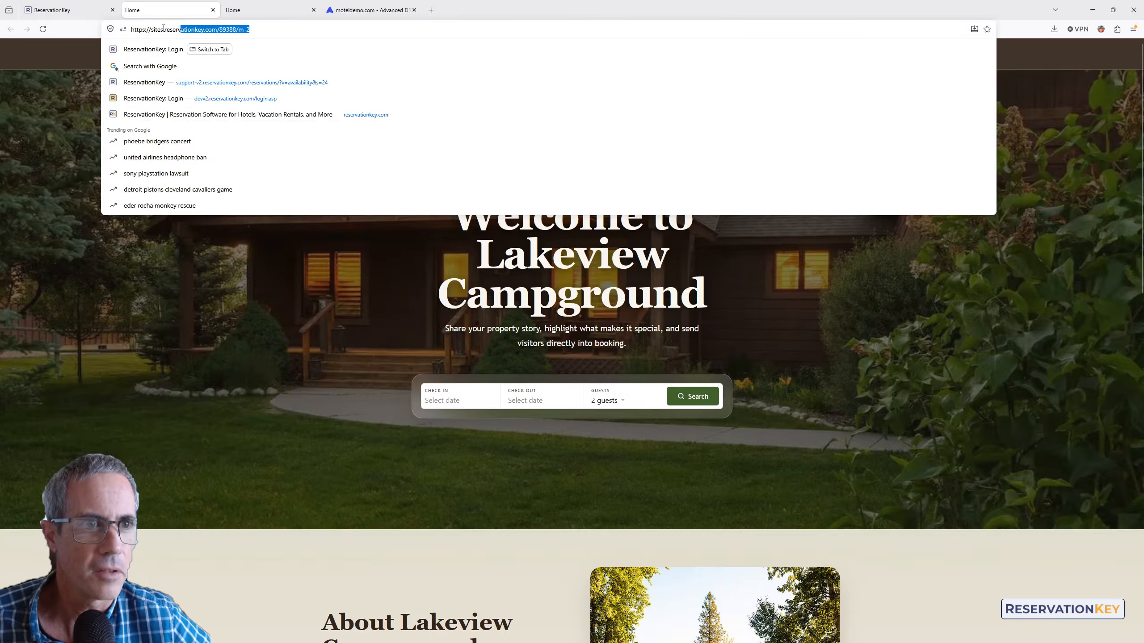
{"action": "left_click", "coordinate": [164, 31]}
{"action": "left_click", "coordinate": [189, 323]}
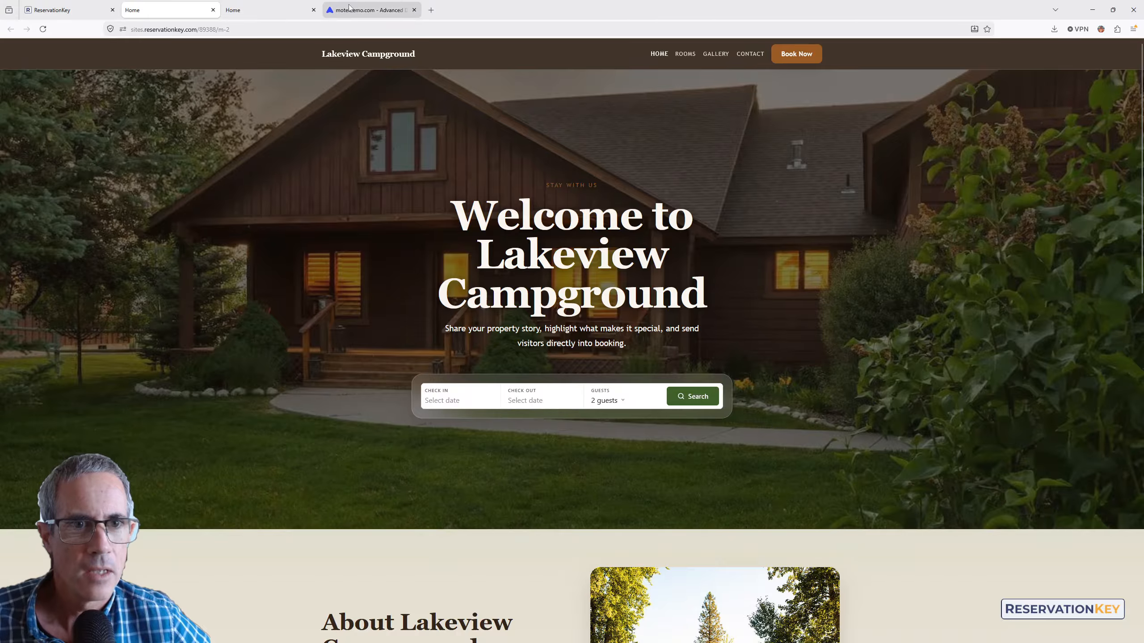
{"action": "left_click", "coordinate": [329, 10]}
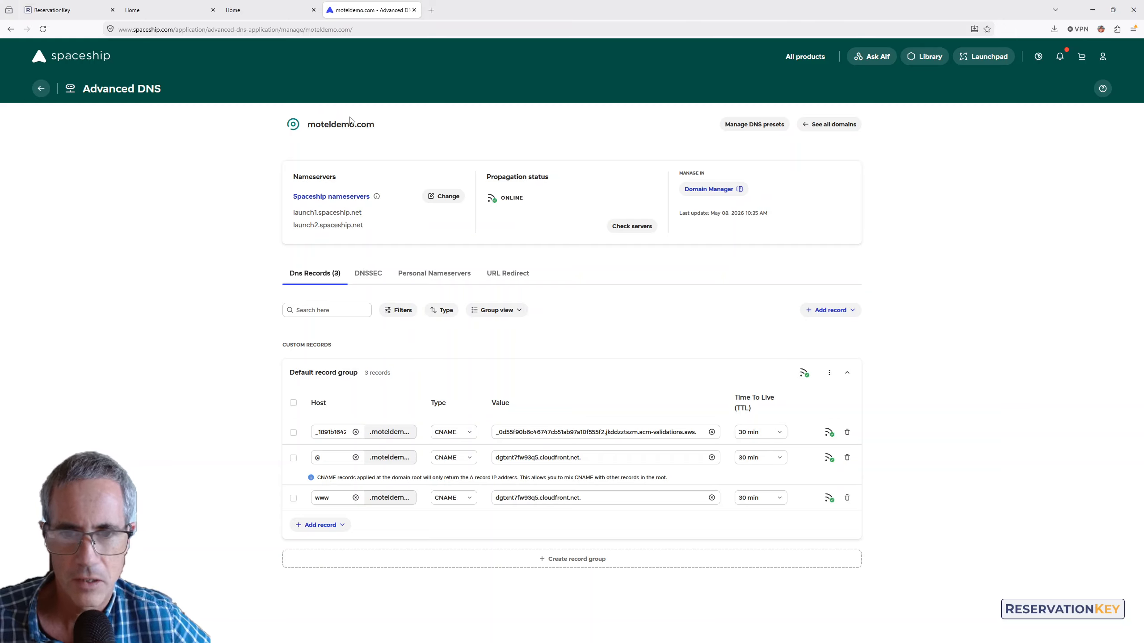
- Review the moteldemo.com DNS records and select the domain name moteldemo.com
{"action": "right_click", "coordinate": [919, 200]}
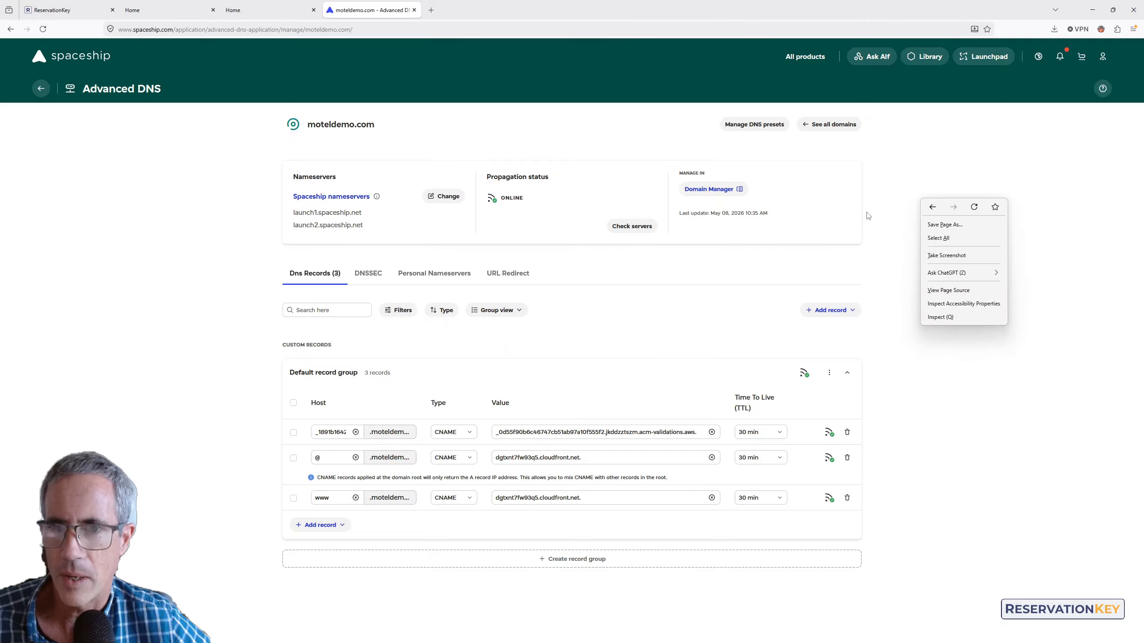
{"action": "left_click", "coordinate": [159, 292]}
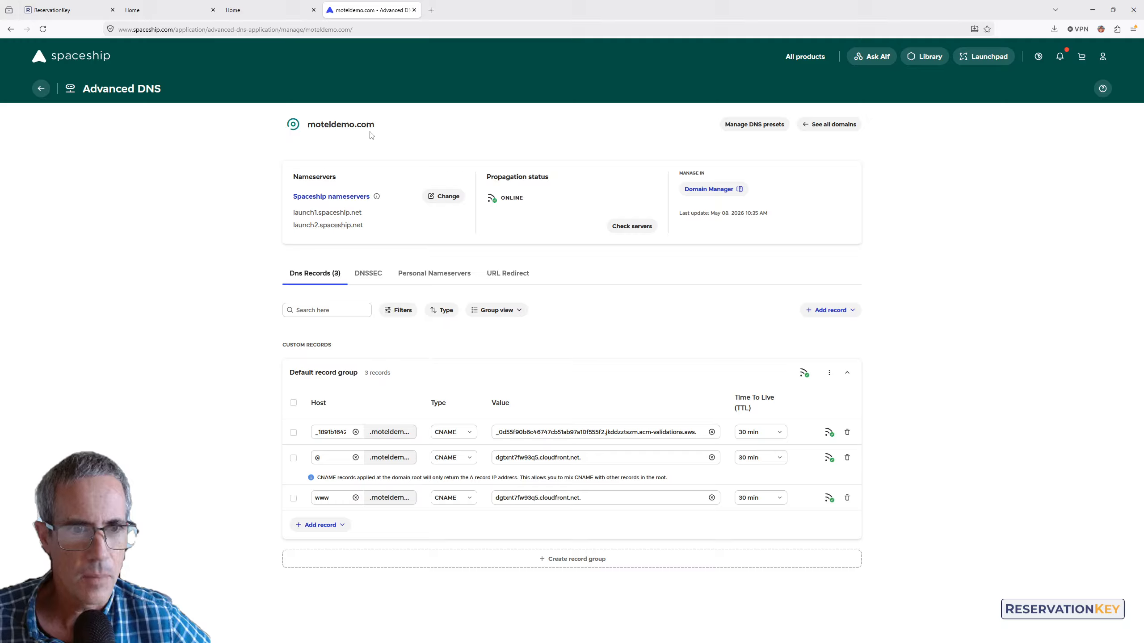
{"action": "left_click_drag", "start_coordinate": [371, 136], "coordinate": [307, 126]}
{"action": "left_click", "coordinate": [402, 130]}
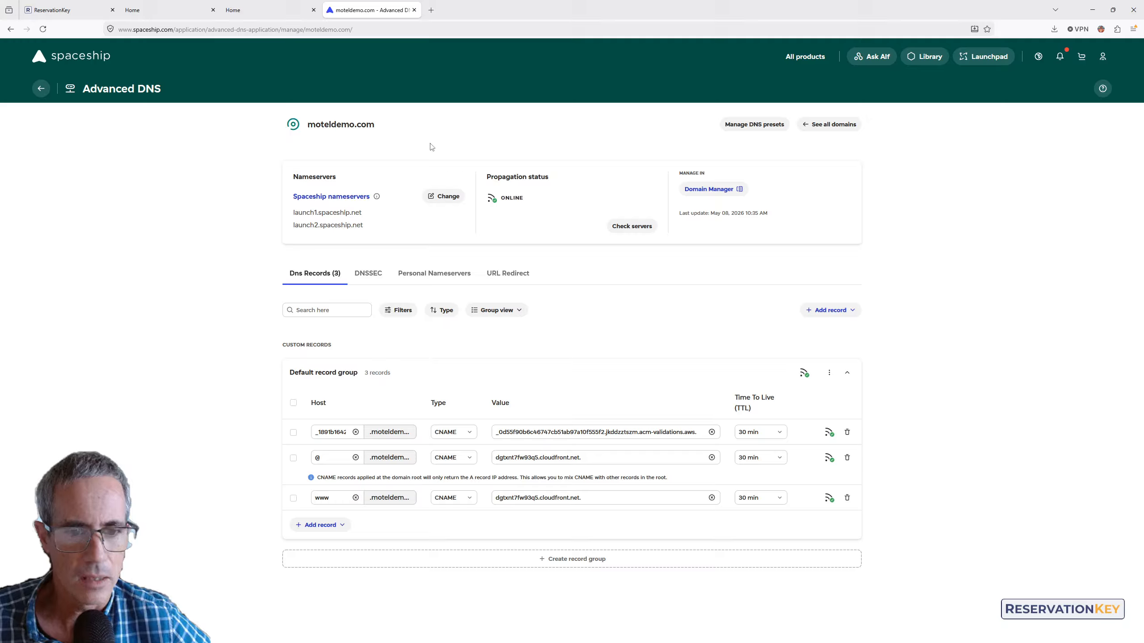
{"action": "left_click_drag", "start_coordinate": [386, 129], "coordinate": [312, 123]}
{"action": "key", "text": "ctrl+c"}
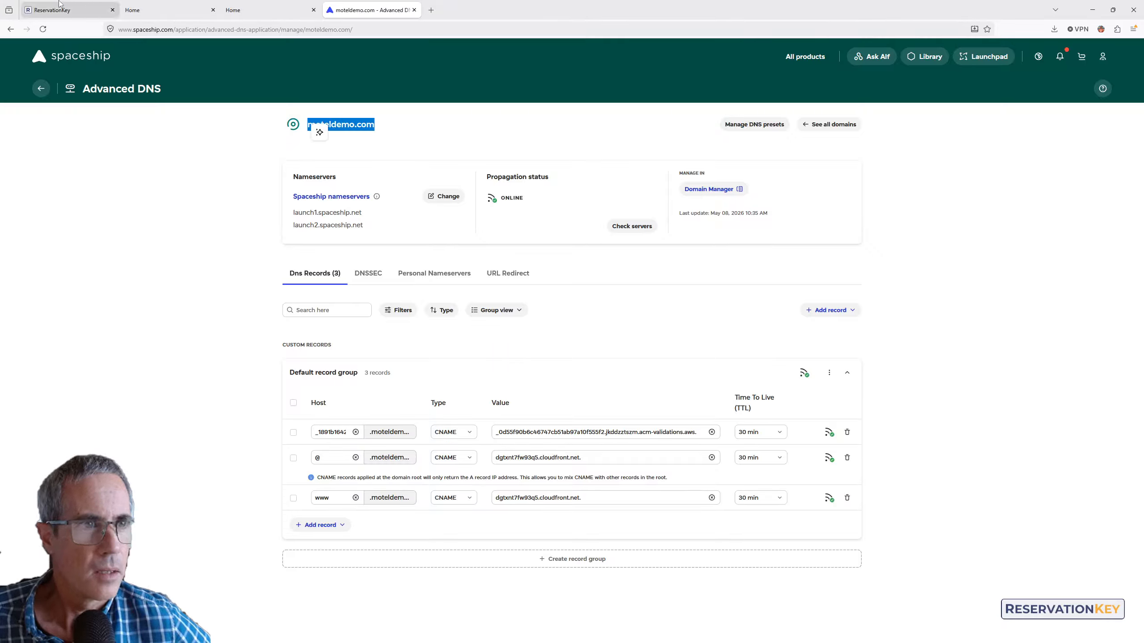
{"action": "left_click", "coordinate": [156, 6]}
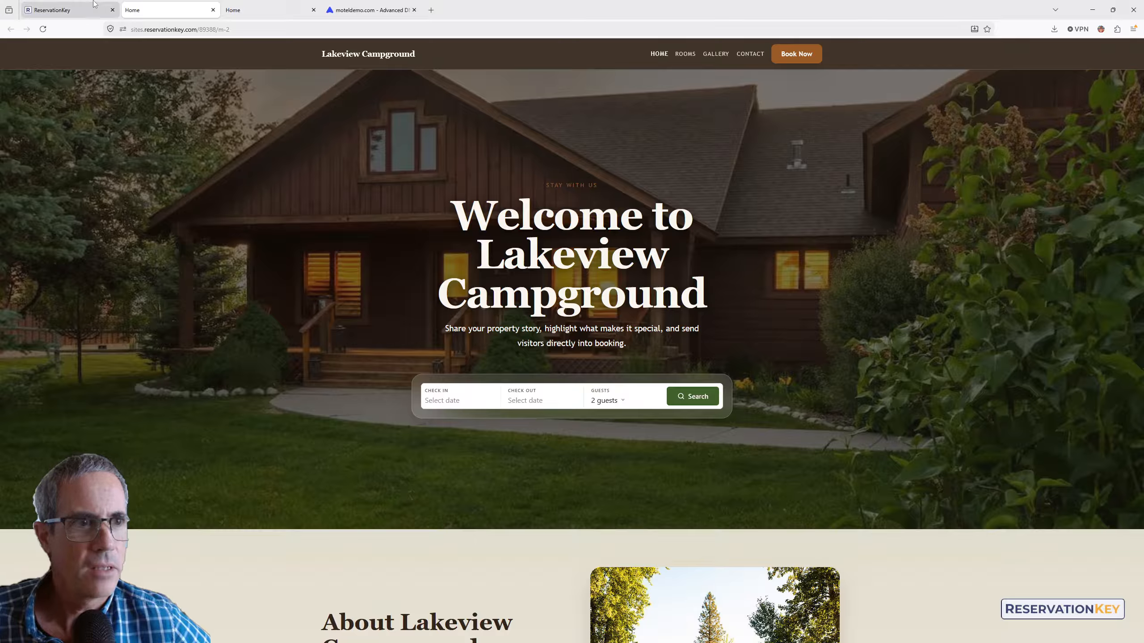
- Paste moteldemo.com as a custom domain and verify its connection
{"action": "left_click", "coordinate": [67, 9]}
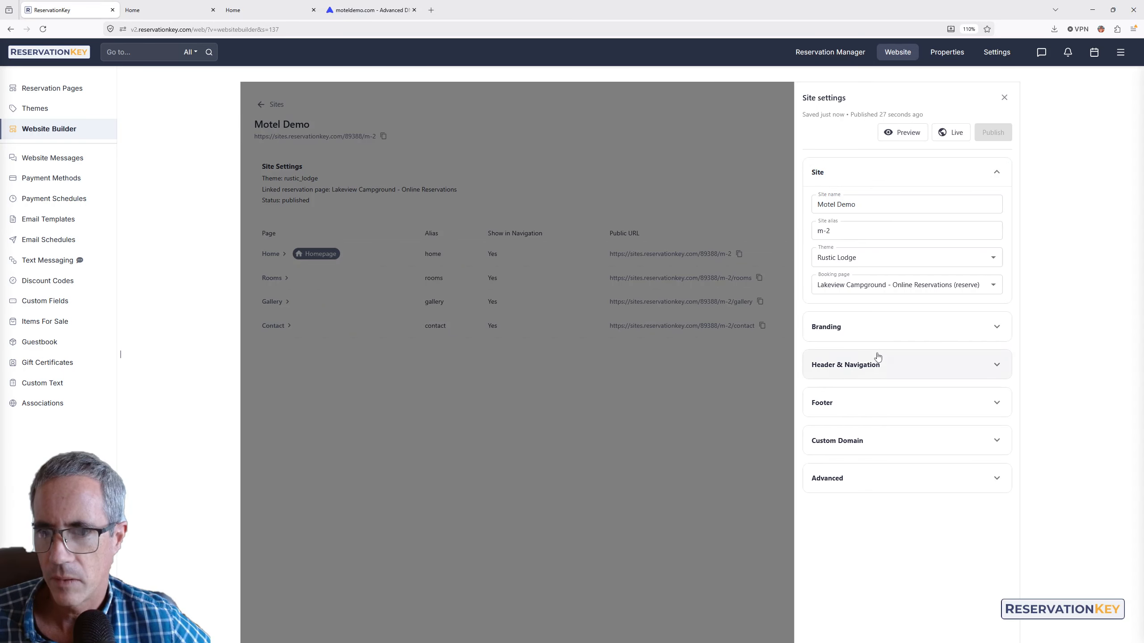
{"action": "left_click", "coordinate": [837, 444]}
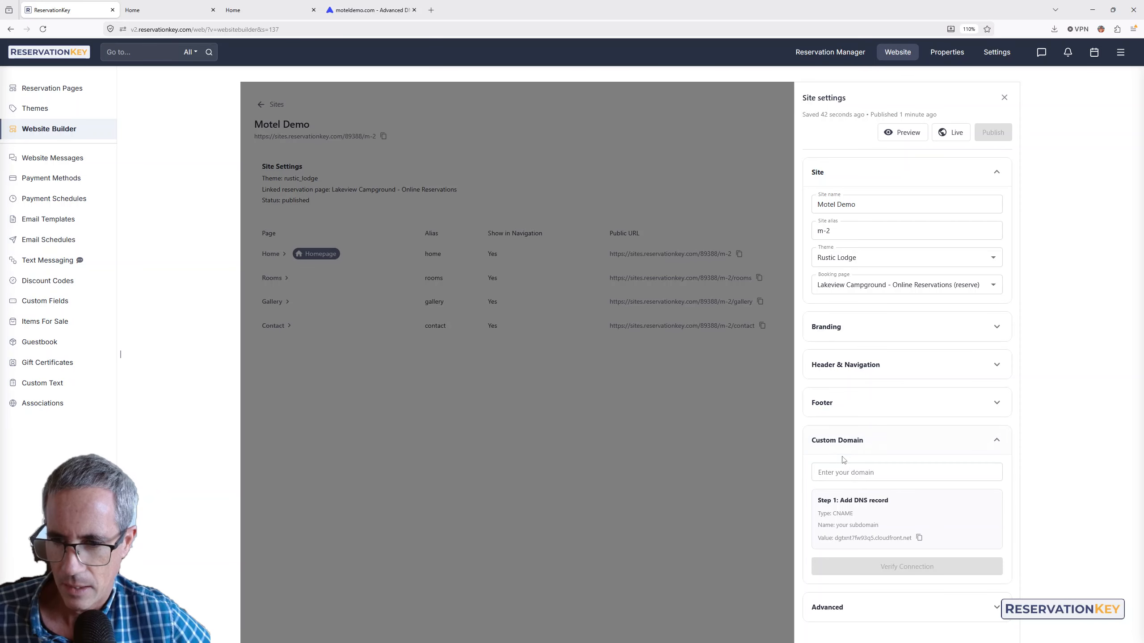
{"action": "left_click", "coordinate": [836, 469]}
{"action": "key", "text": "ctrl+v"}
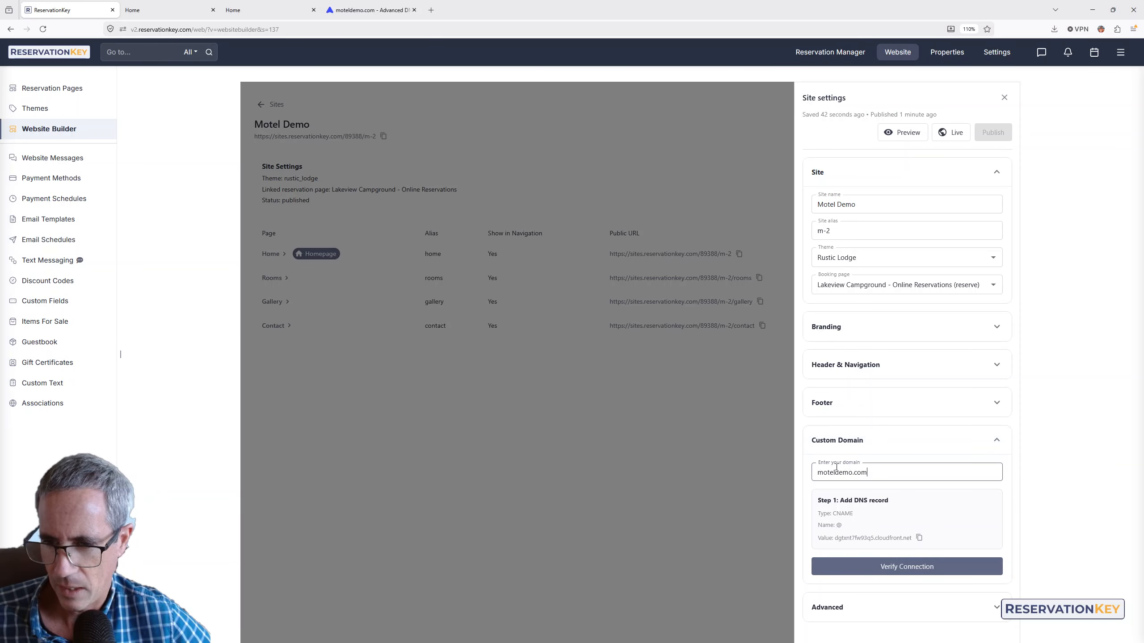
{"action": "left_click", "coordinate": [900, 568]}
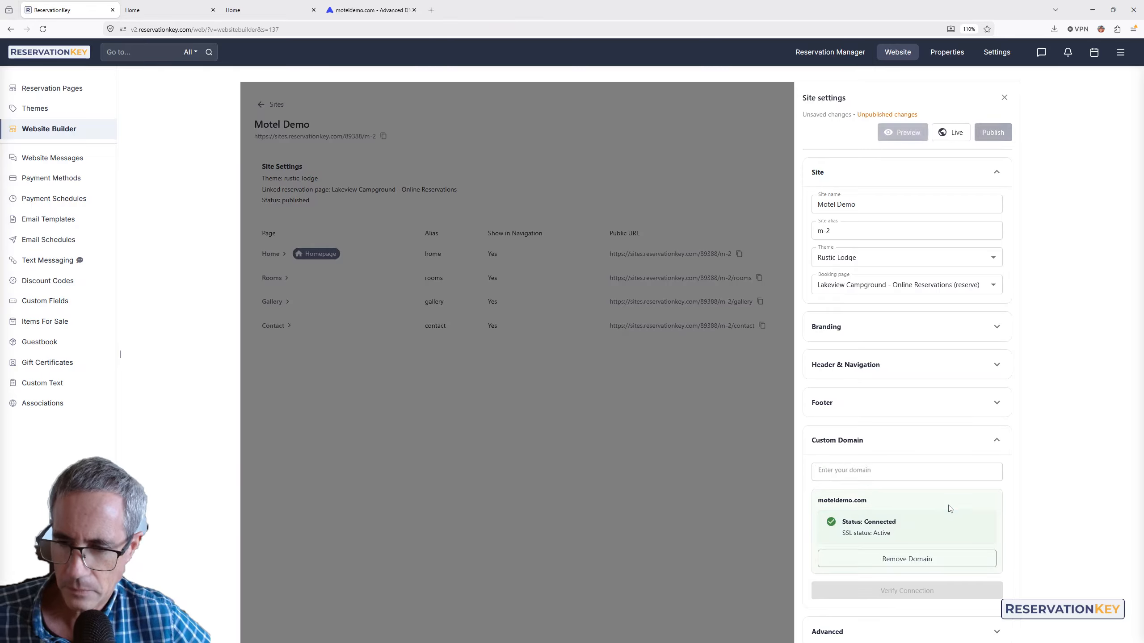
{"action": "scroll", "coordinate": [946, 507], "scroll_direction": "down", "scroll_amount": 2}
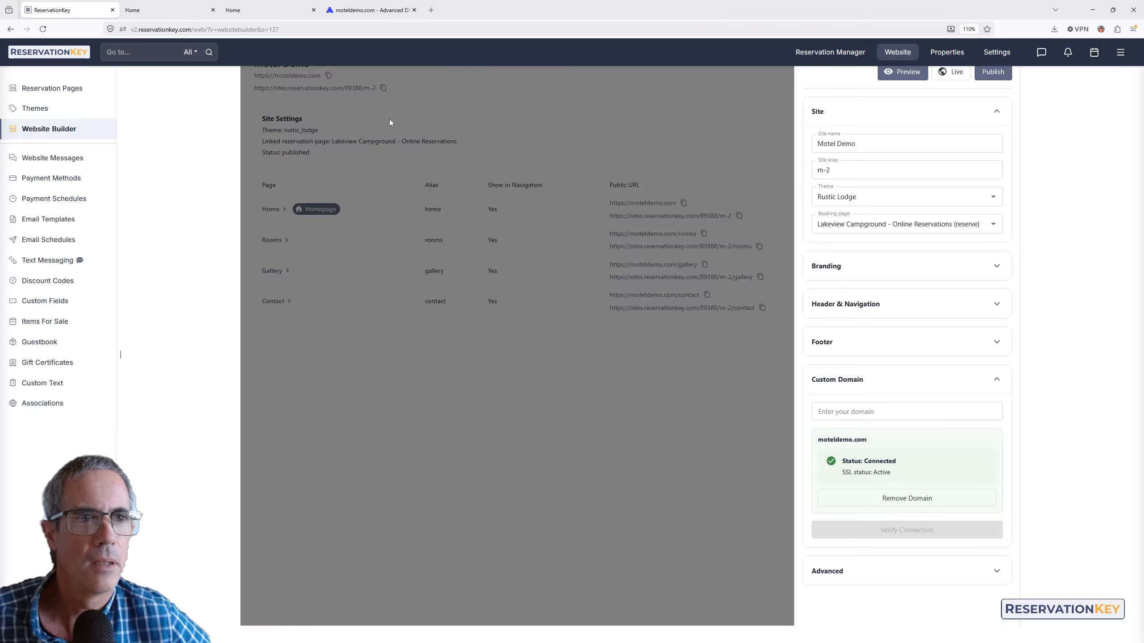
{"action": "left_click", "coordinate": [846, 410]}
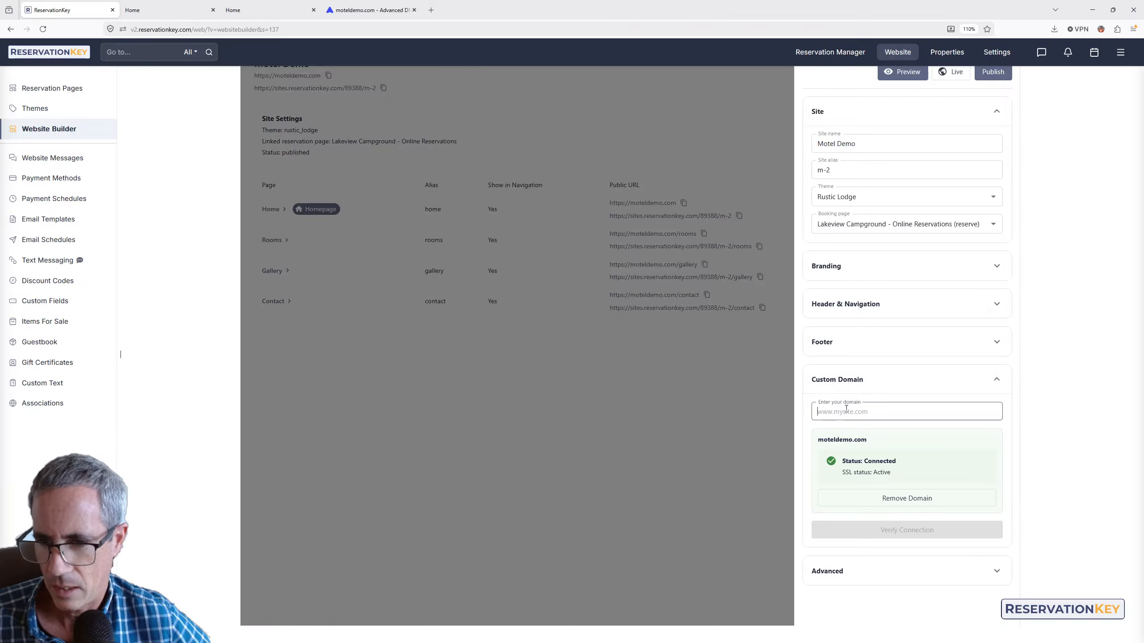
{"action": "type", "text": "www"}
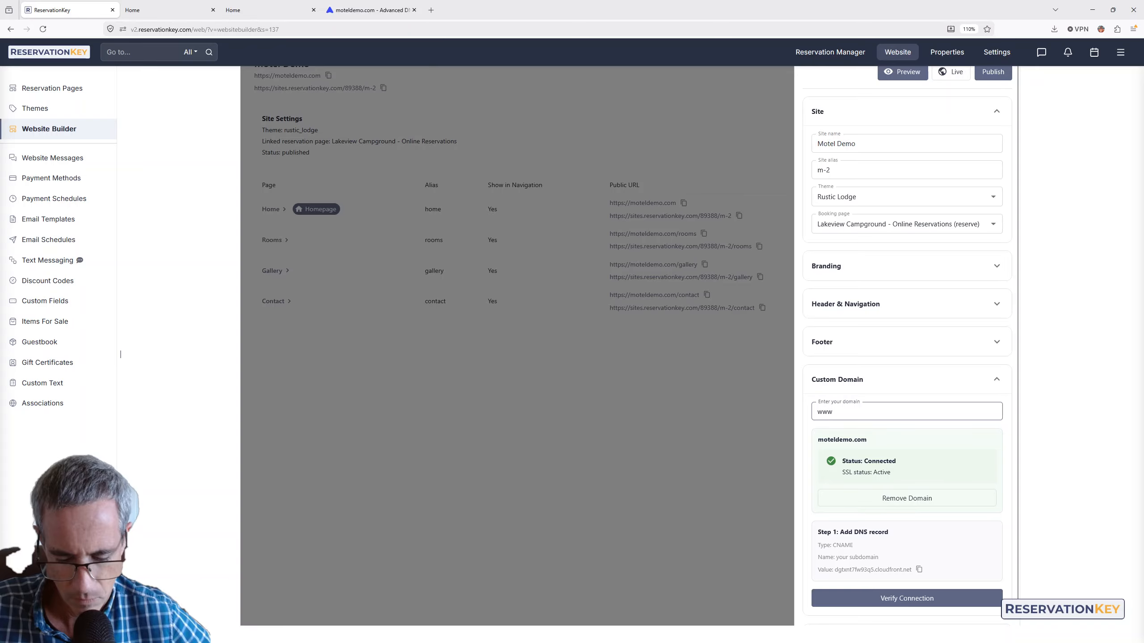
{"action": "type", "text": ".moteldemo.com"}
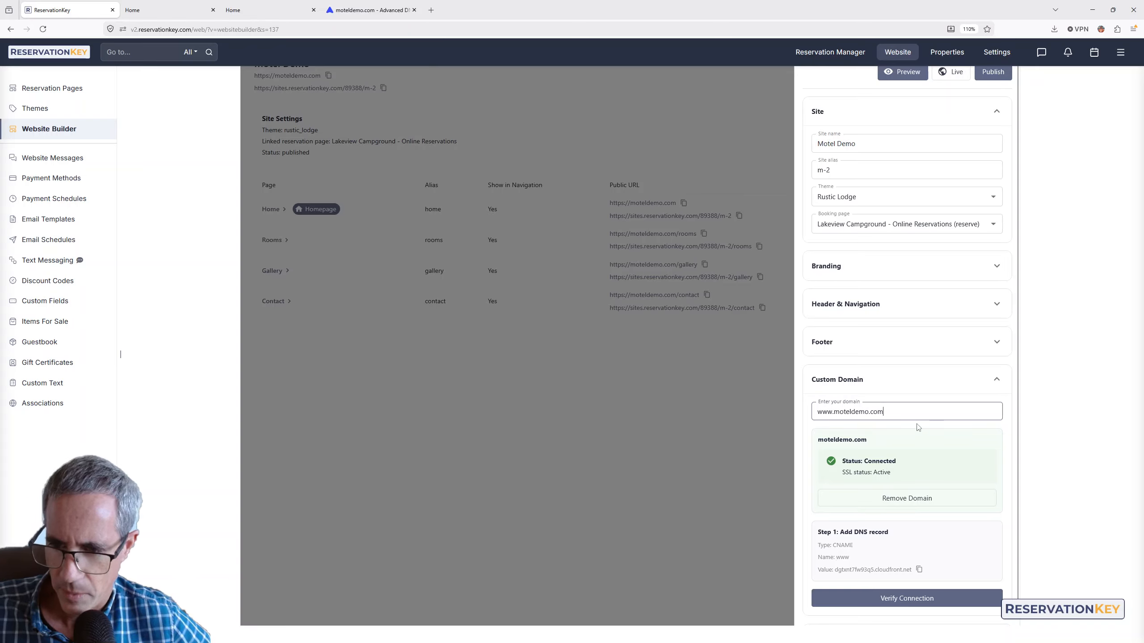
{"action": "left_click", "coordinate": [914, 606]}
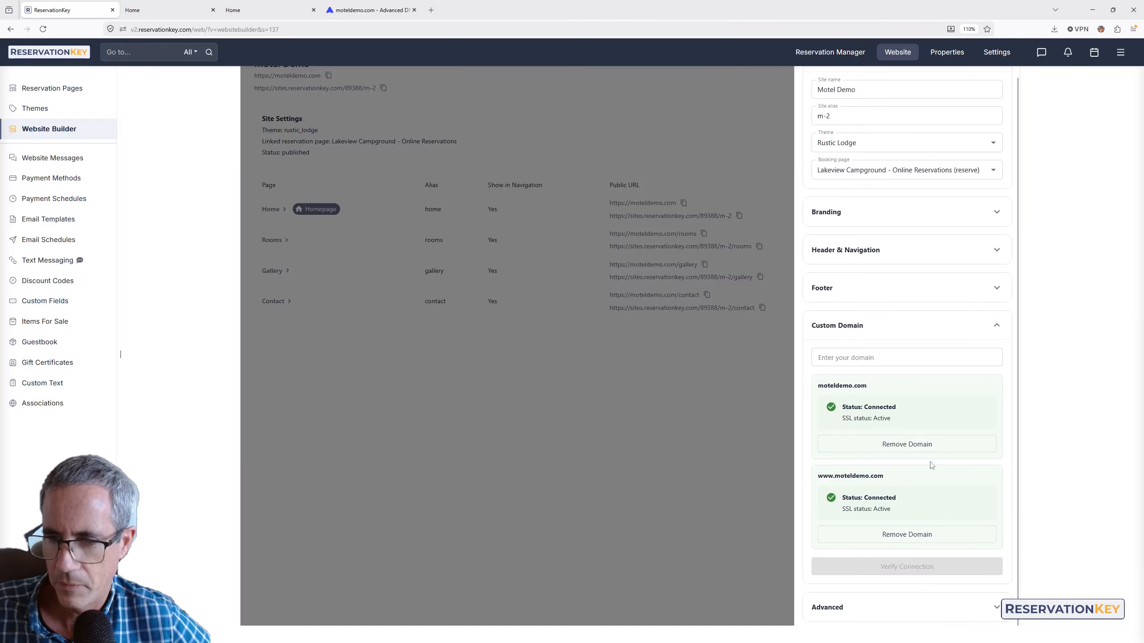
{"action": "scroll", "coordinate": [728, 170], "scroll_direction": "up", "scroll_amount": 2}
- Open the live site at moteldemo.com and browse its Rooms and Gallery pages
{"action": "left_click", "coordinate": [729, 171]}
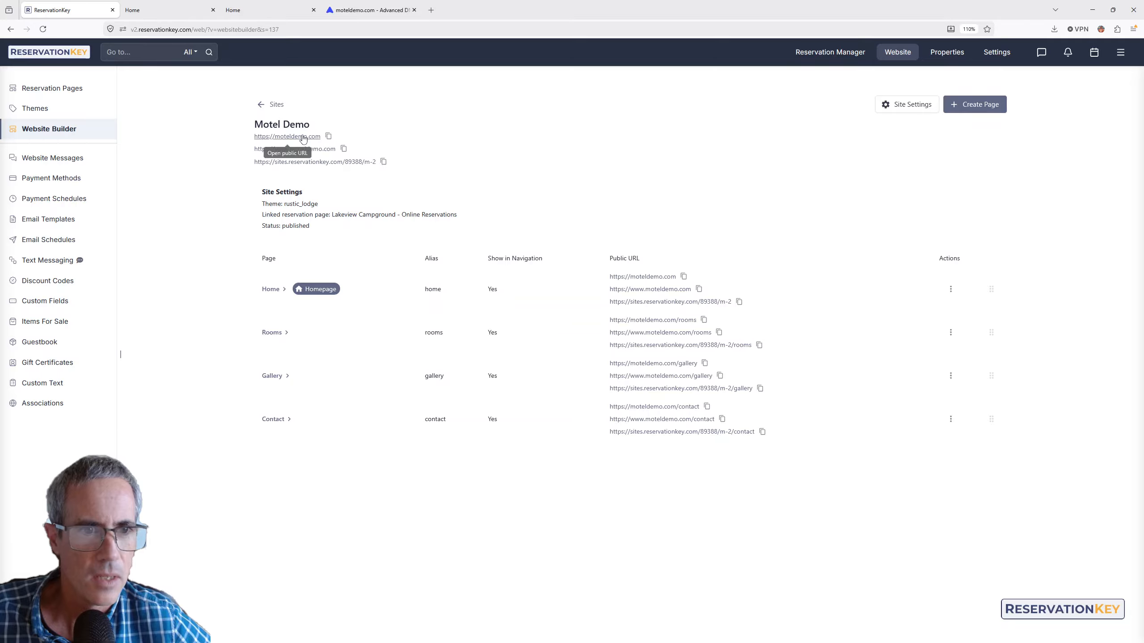
{"action": "left_click", "coordinate": [303, 137]}
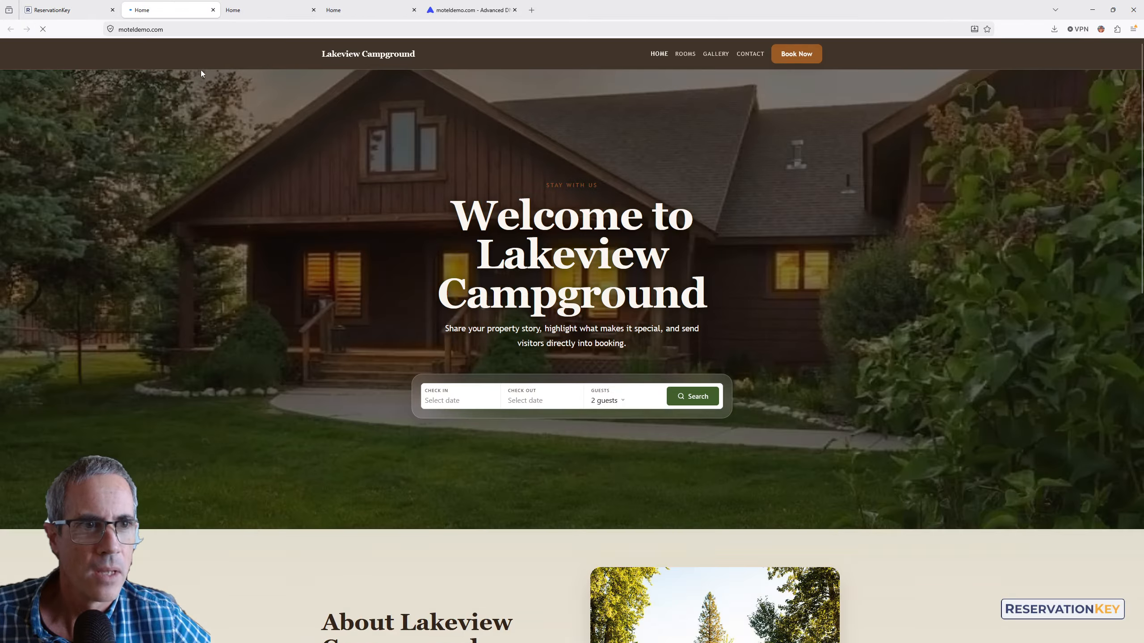
{"action": "left_click", "coordinate": [175, 27]}
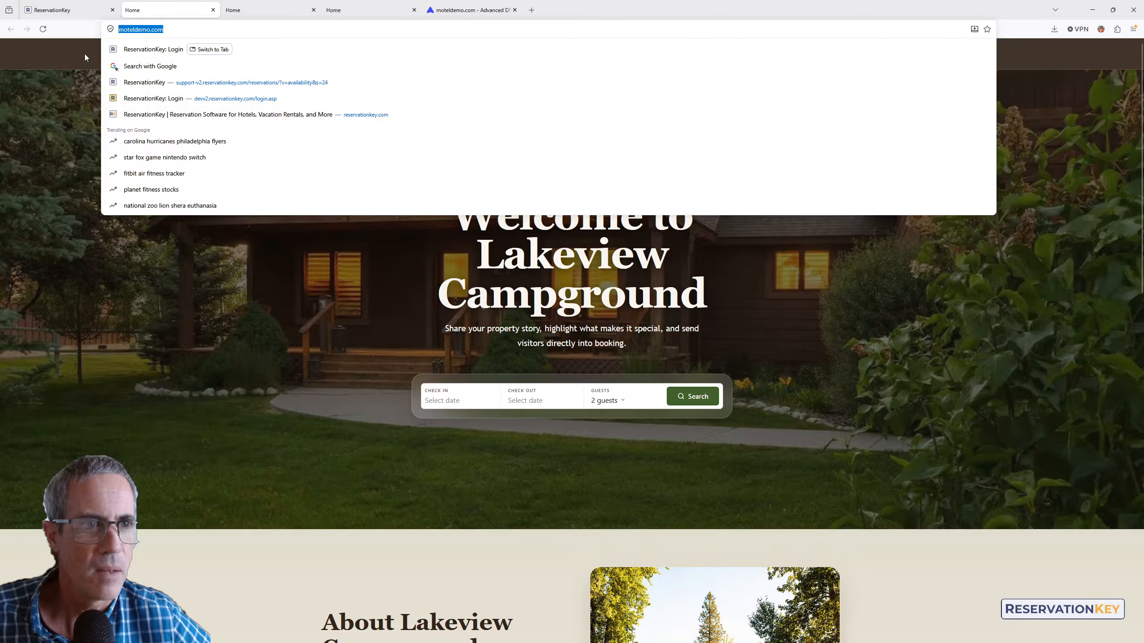
{"action": "left_click", "coordinate": [59, 98]}
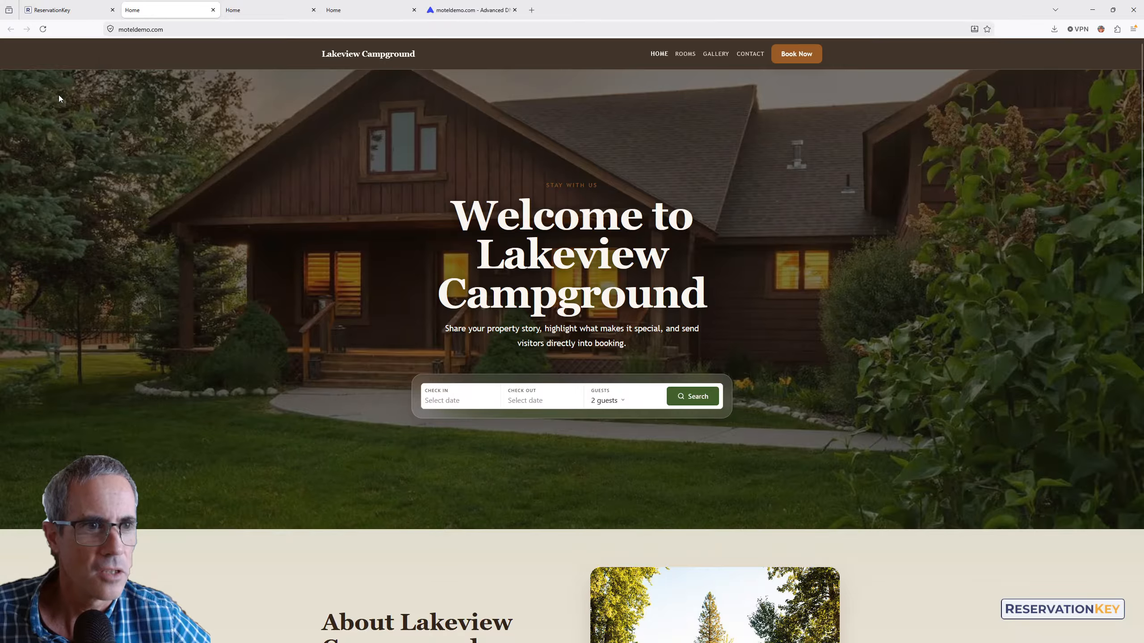
{"action": "left_click", "coordinate": [687, 53]}
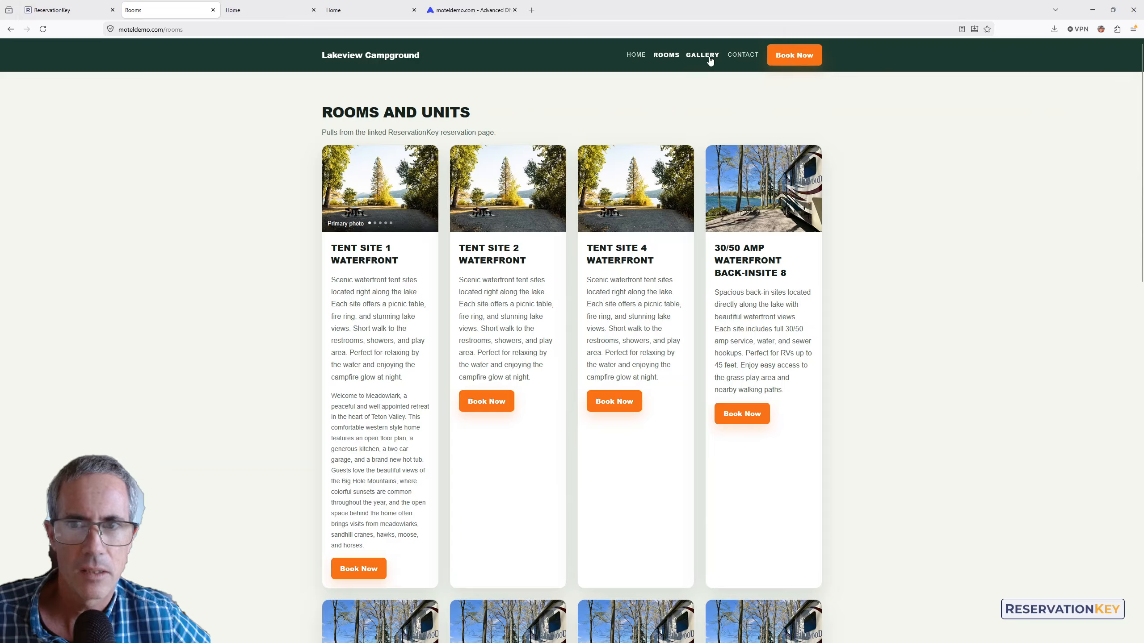
{"action": "left_click", "coordinate": [710, 61]}
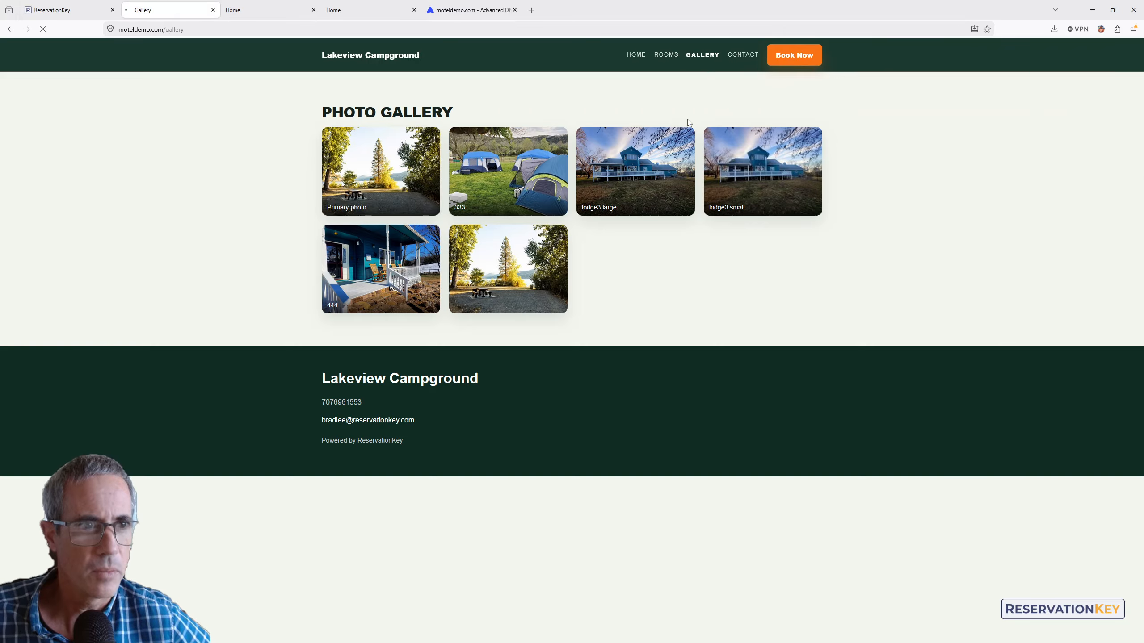
{"action": "left_click", "coordinate": [665, 55]}
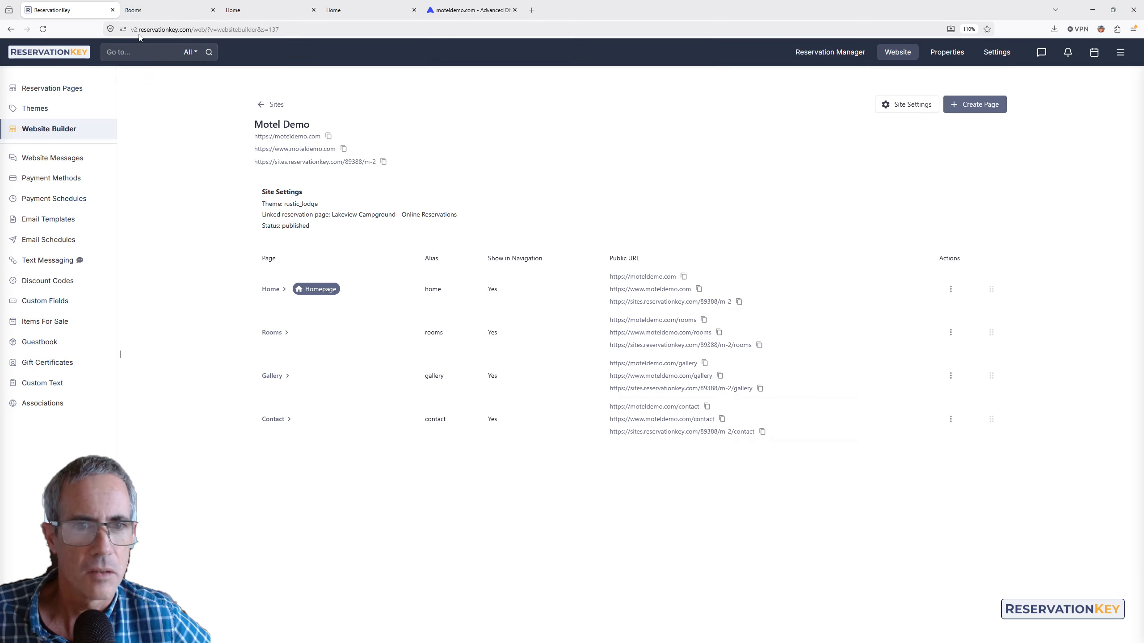
{"action": "left_click", "coordinate": [68, 10]}
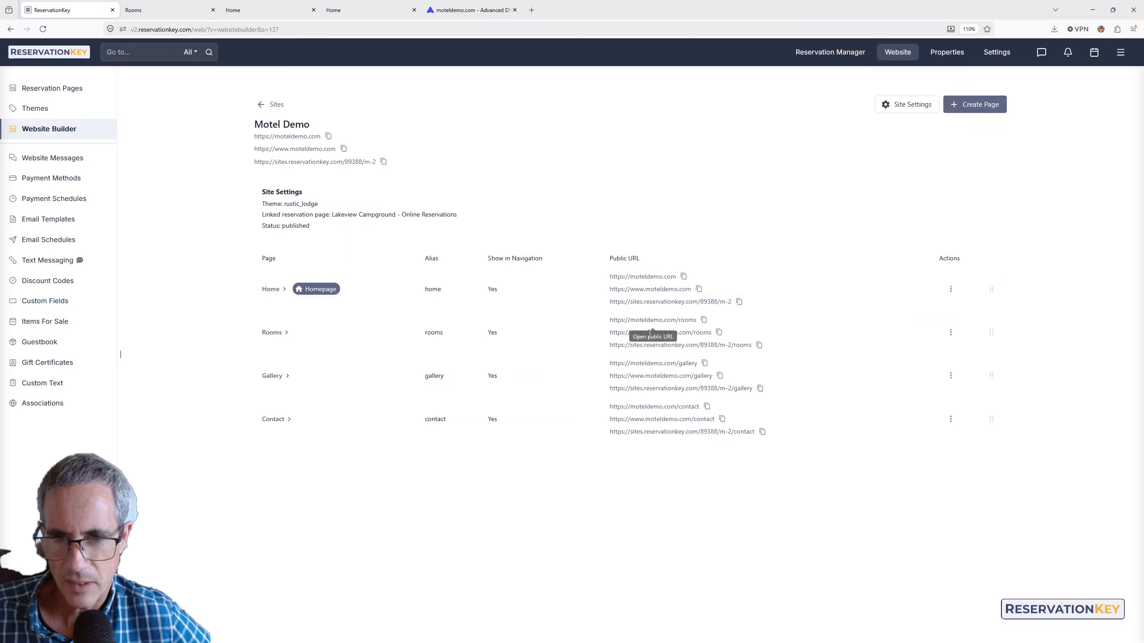
- Try the www version of the live site and the Rooms page address
{"action": "left_click", "coordinate": [648, 289]}
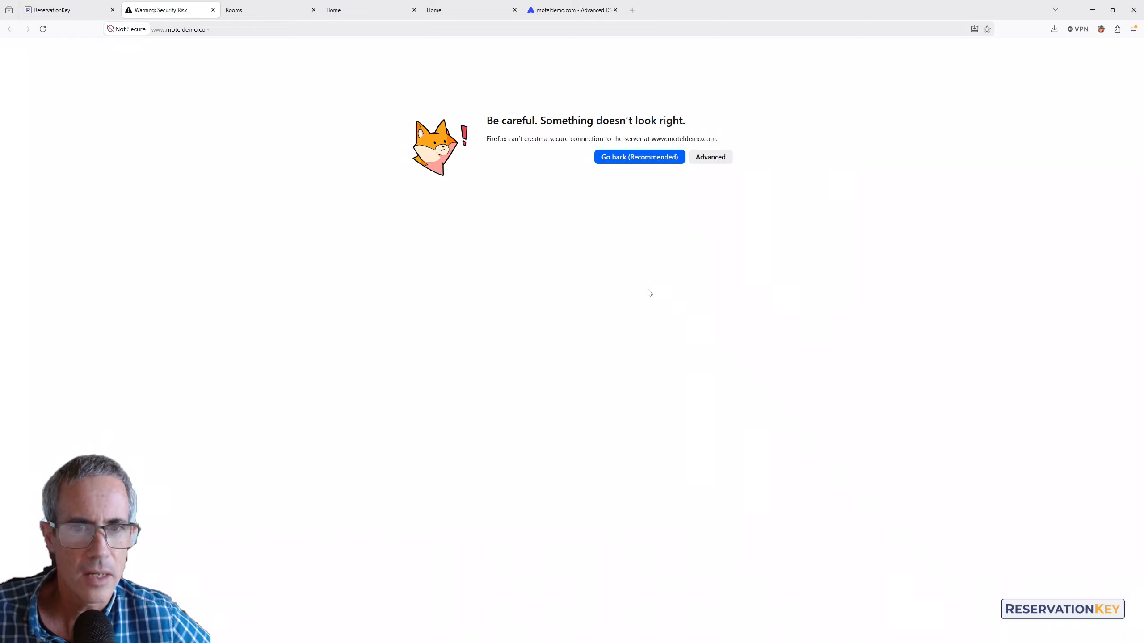
{"action": "left_click", "coordinate": [213, 9]}
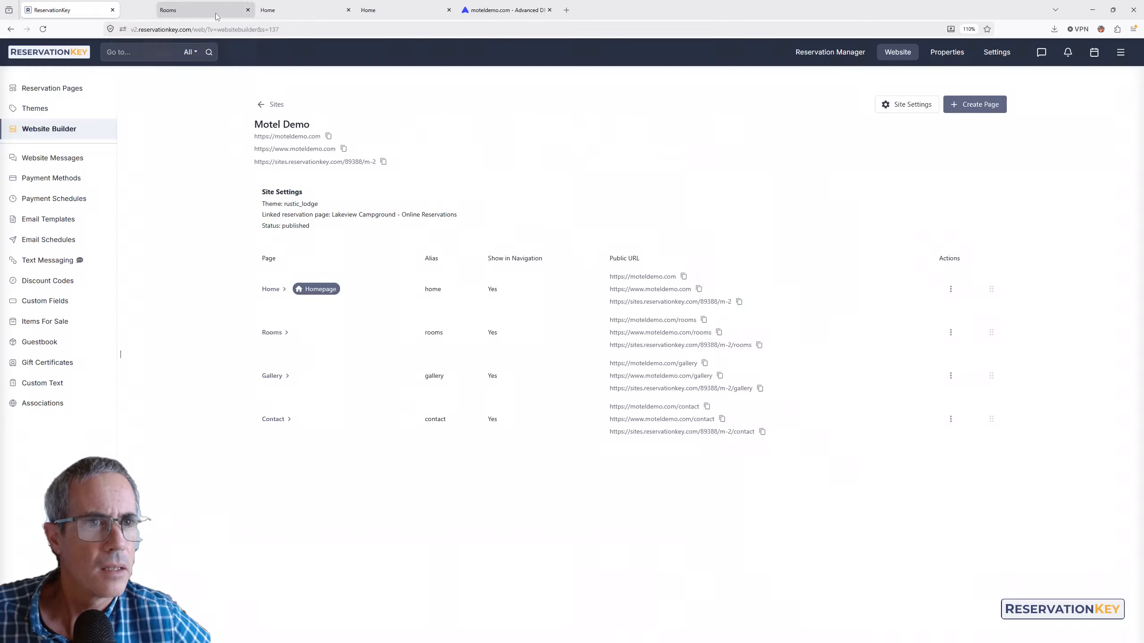
{"action": "left_click", "coordinate": [198, 10]}
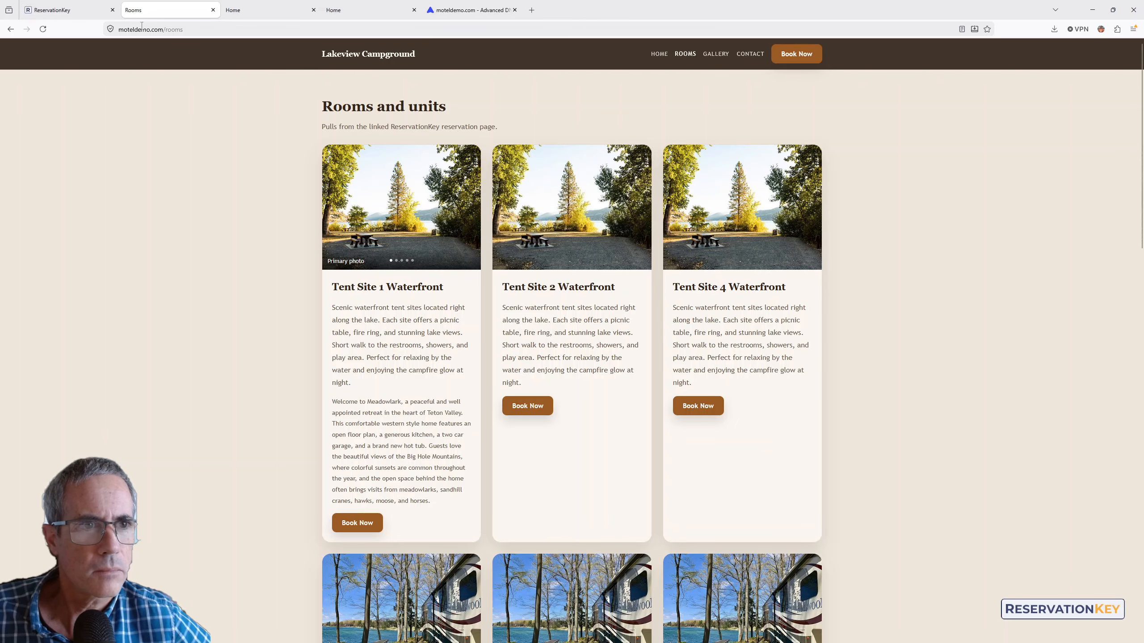
{"action": "left_click", "coordinate": [159, 29]}
{"action": "key", "text": "Home"}
{"action": "type", "text": "www."}
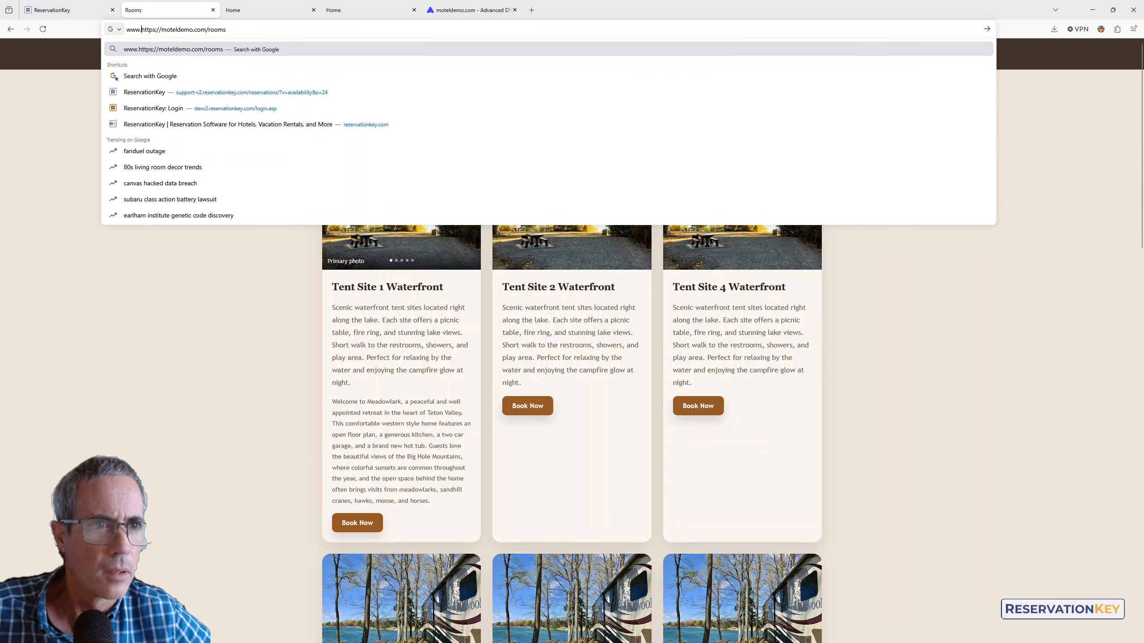
{"action": "key", "text": "Return"}
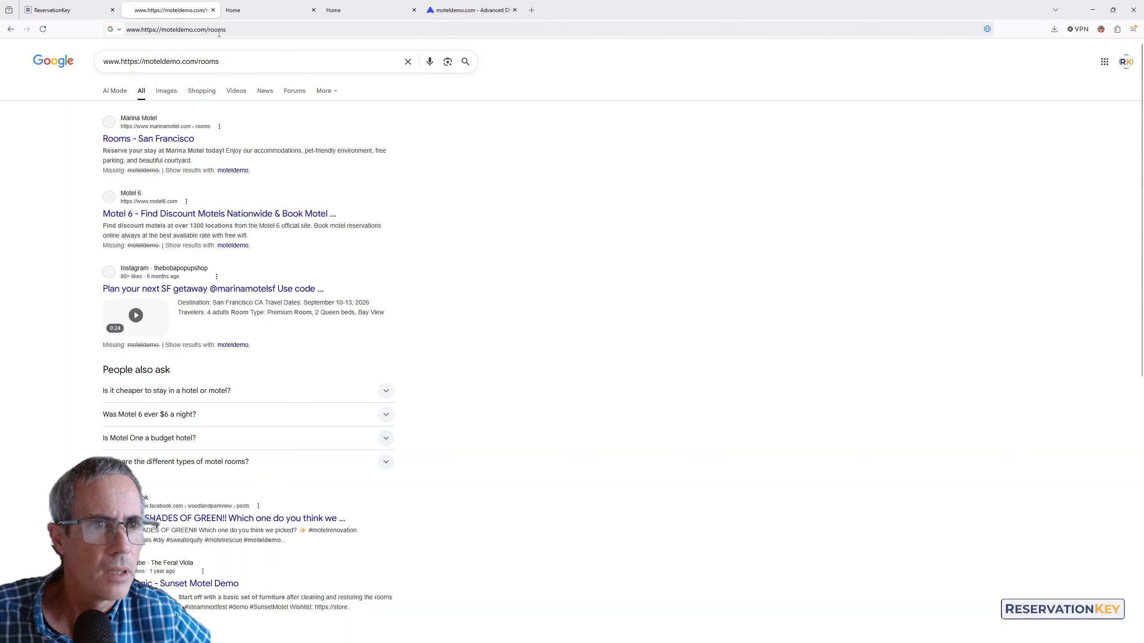
{"action": "left_click", "coordinate": [219, 30]}
{"action": "key", "text": "alt+Left"}
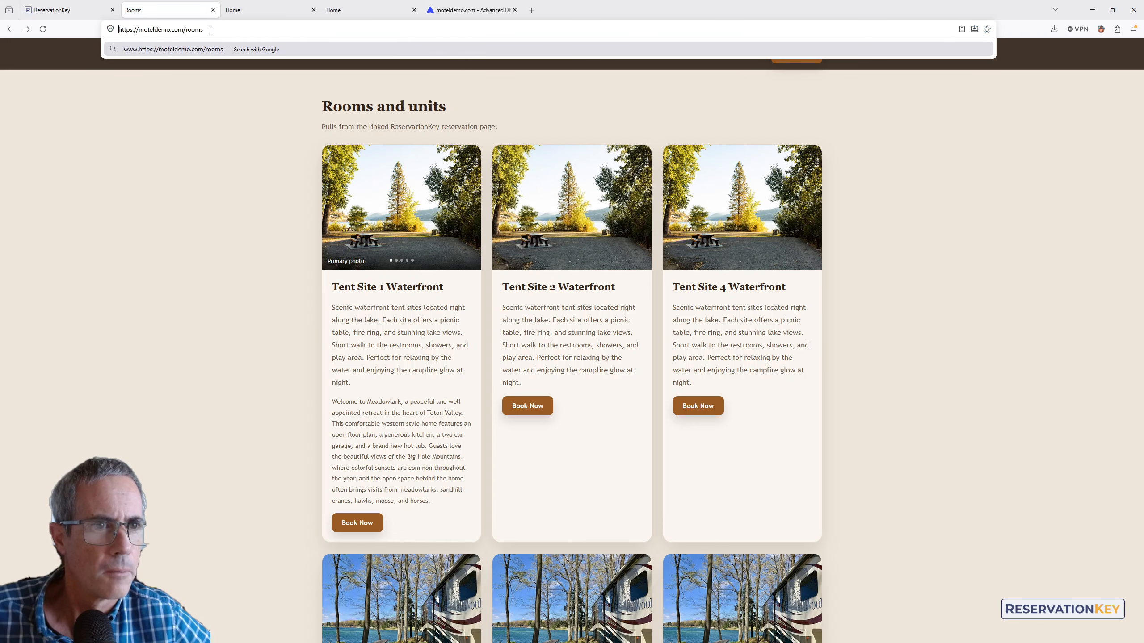
{"action": "key", "text": "Right"}
{"action": "type", "text": "www."}
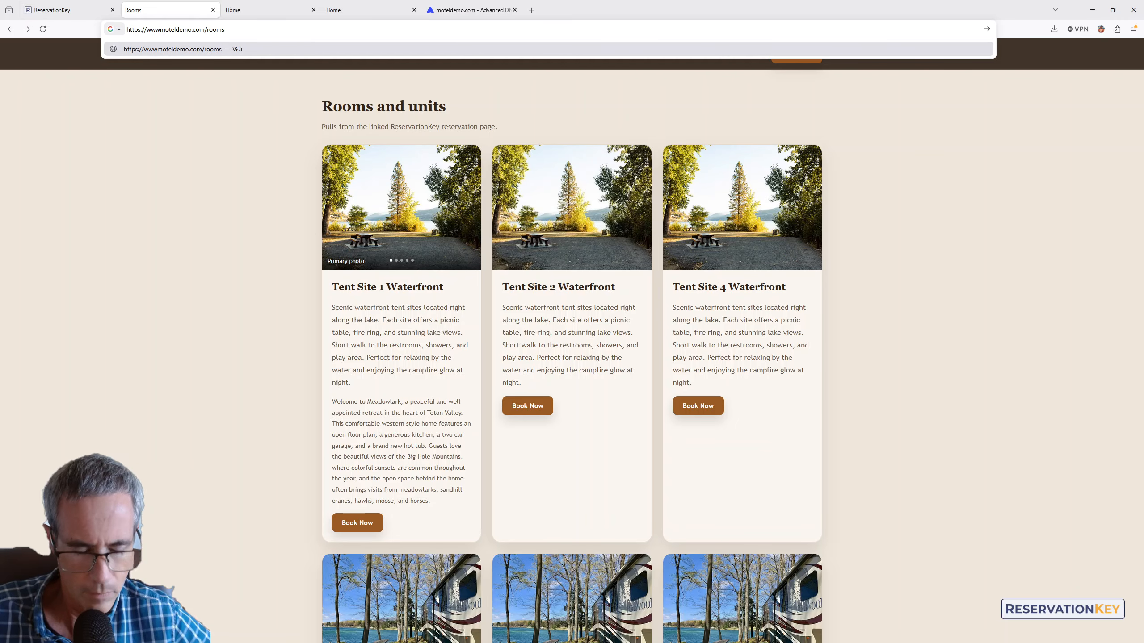
{"action": "key", "text": "Return"}
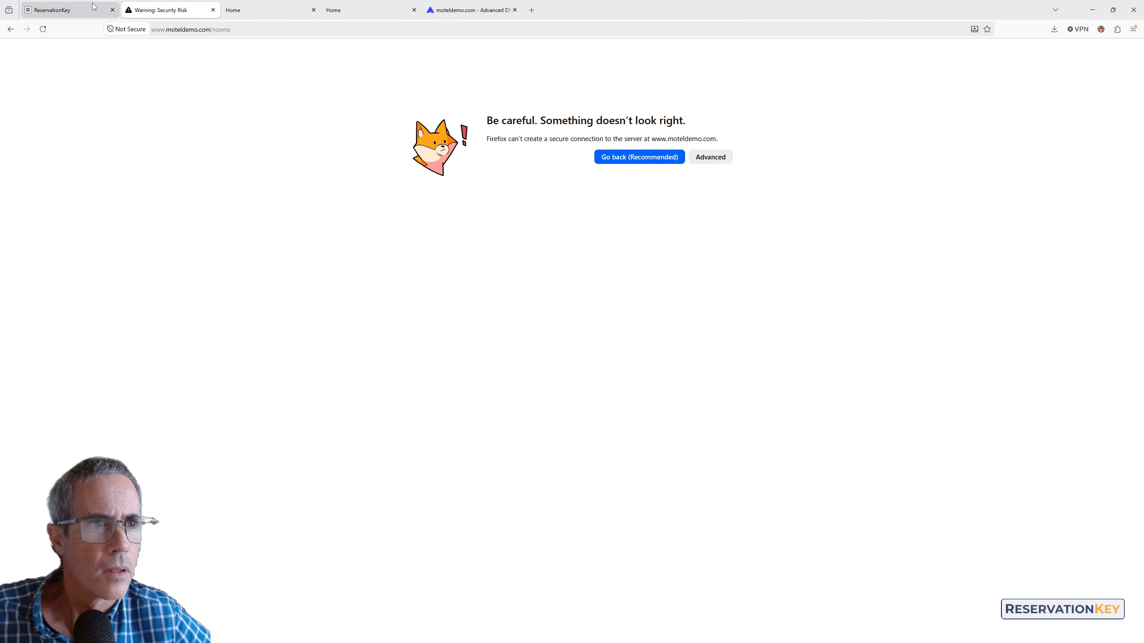
{"action": "left_click", "coordinate": [213, 10]}
{"action": "left_click", "coordinate": [59, 10]}
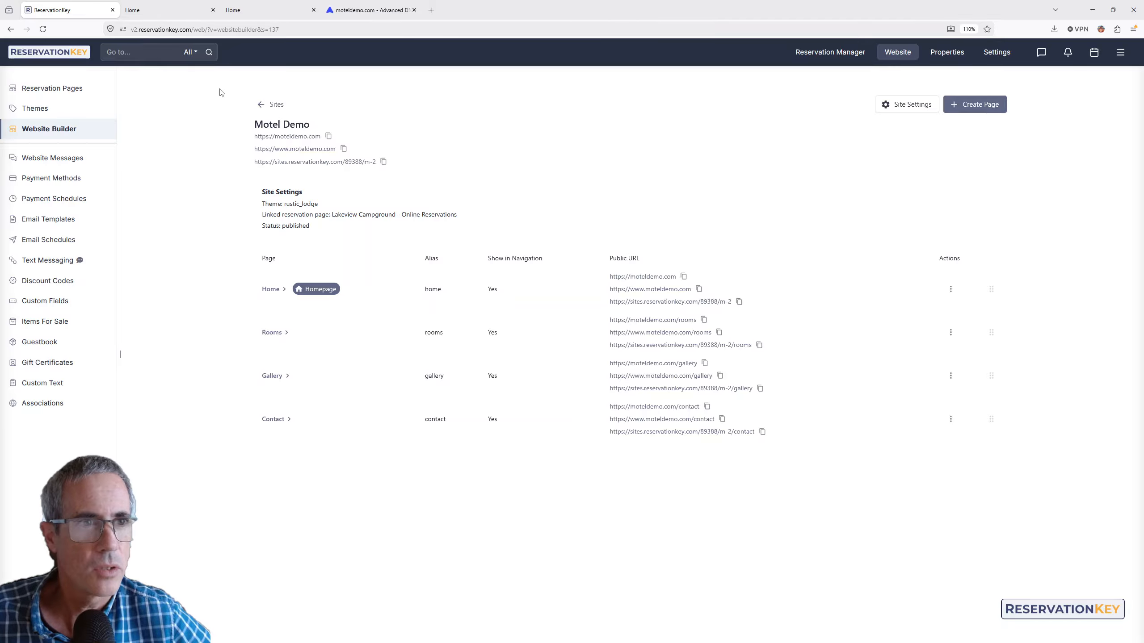
- Open the live moteldemo.com homepage, close the extra tab, and go back to all sites
{"action": "left_click", "coordinate": [168, 10]}
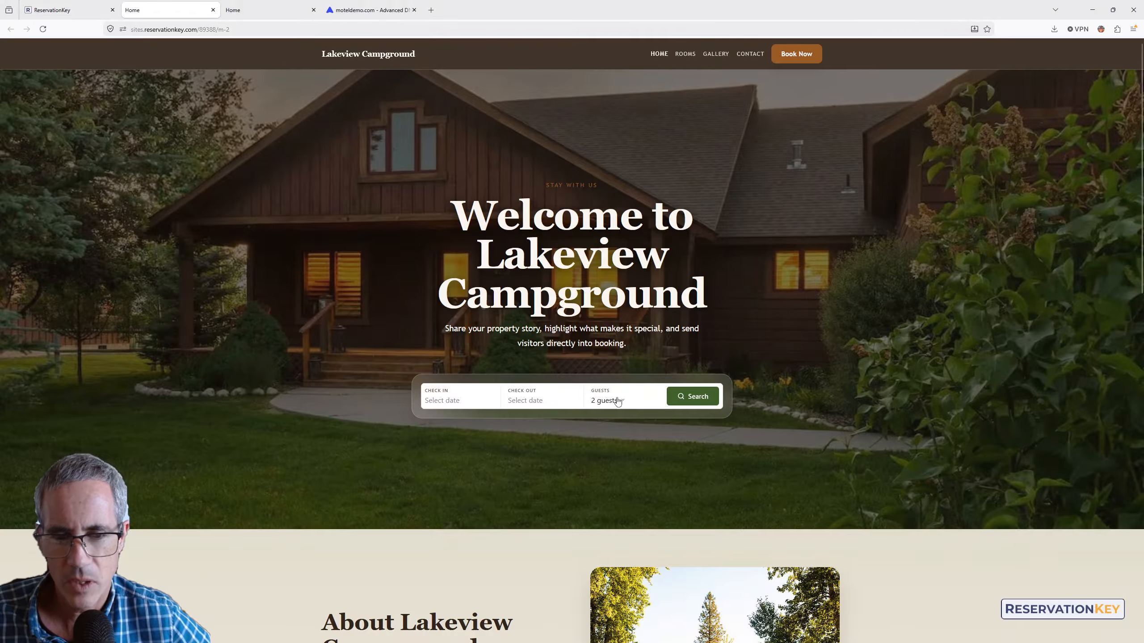
{"action": "scroll", "coordinate": [650, 416], "scroll_direction": "down", "scroll_amount": 3}
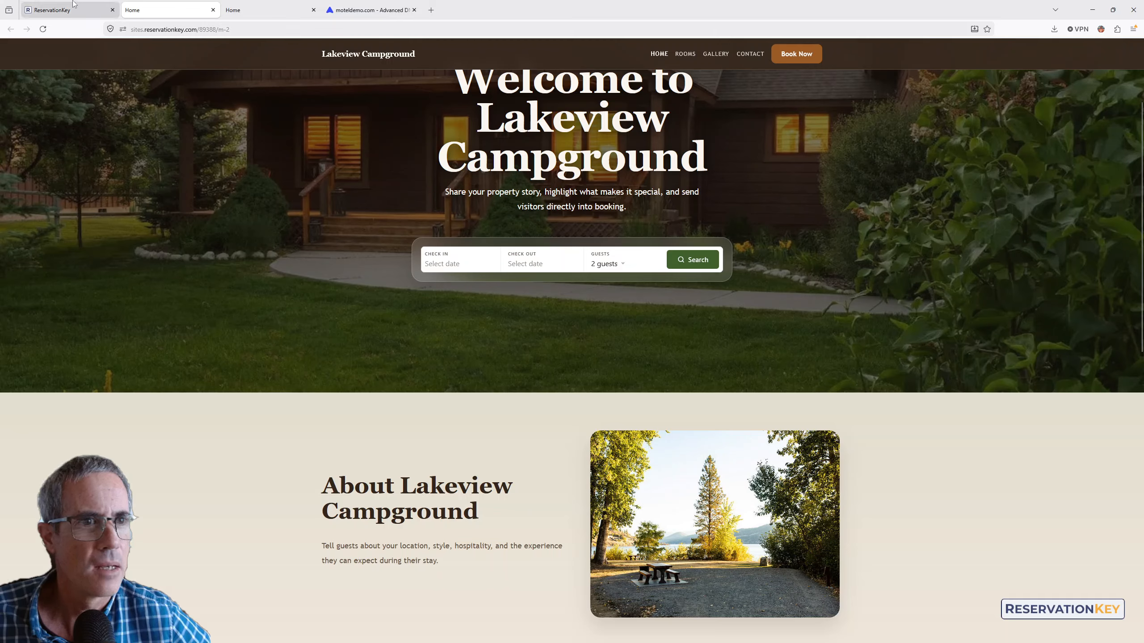
{"action": "left_click", "coordinate": [253, 11]}
{"action": "left_click", "coordinate": [313, 10]}
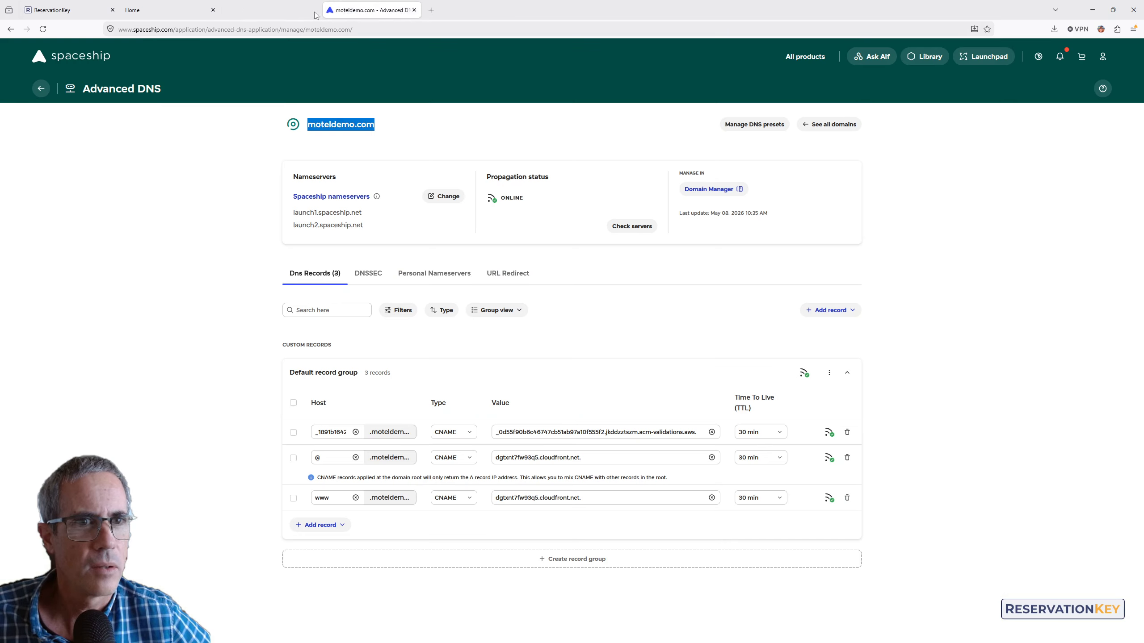
{"action": "left_click", "coordinate": [164, 5]}
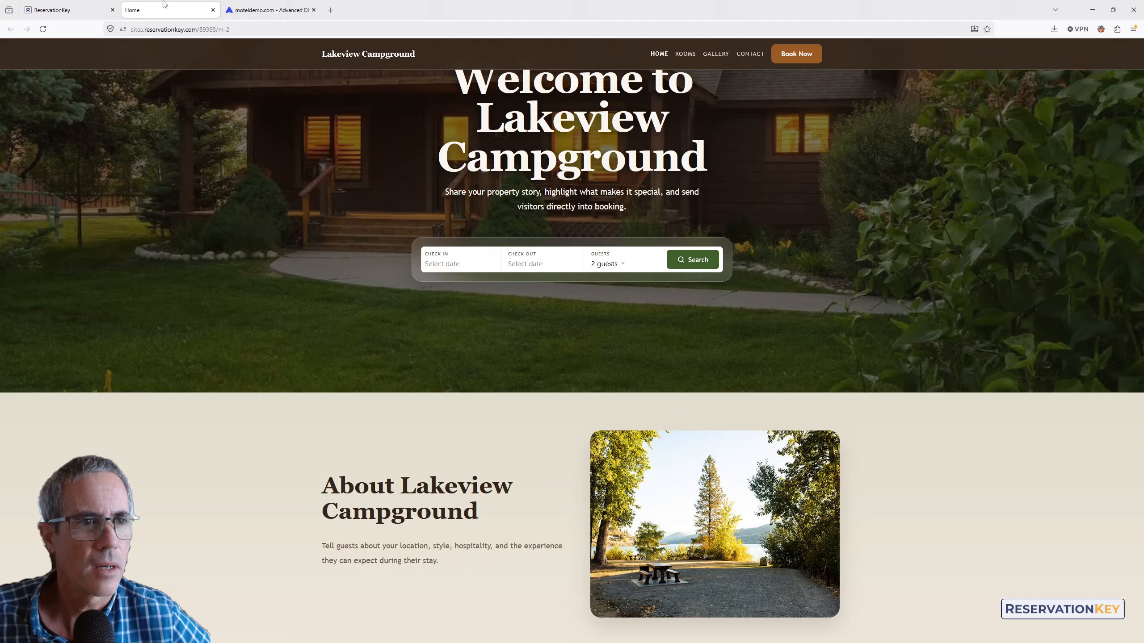
{"action": "left_click", "coordinate": [70, 10]}
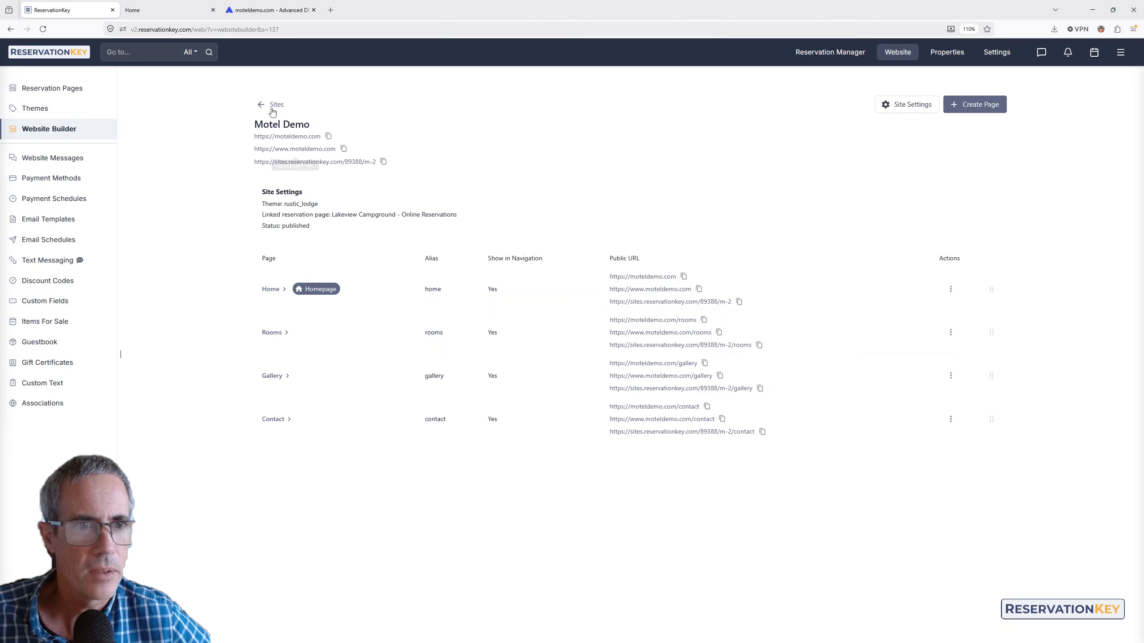
{"action": "left_click", "coordinate": [139, 5]}
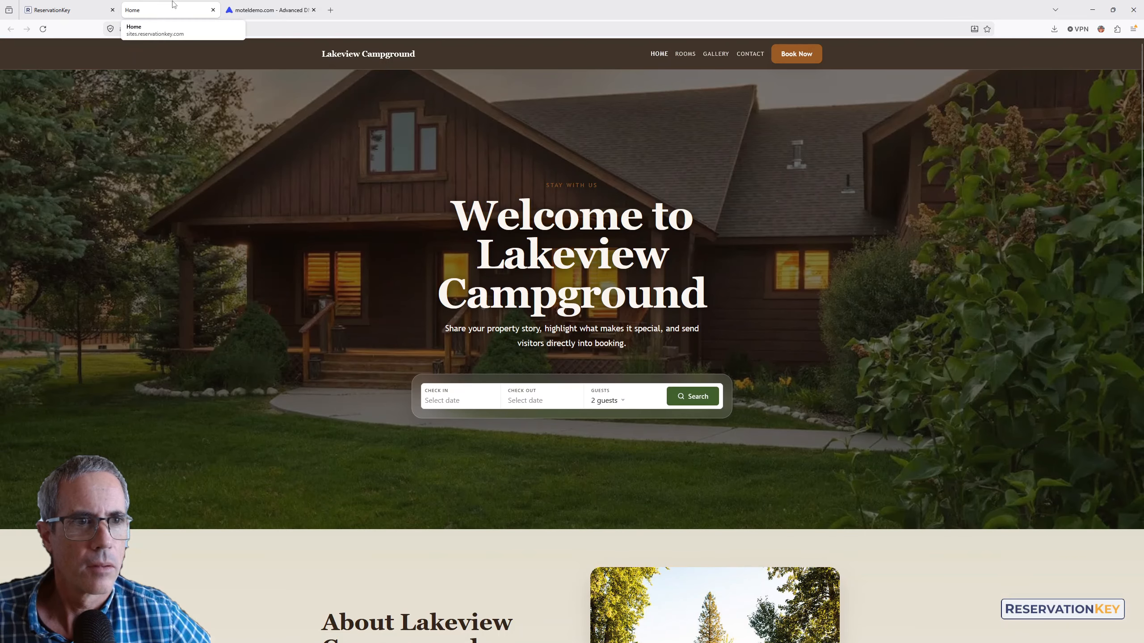
{"action": "left_click", "coordinate": [72, 9]}
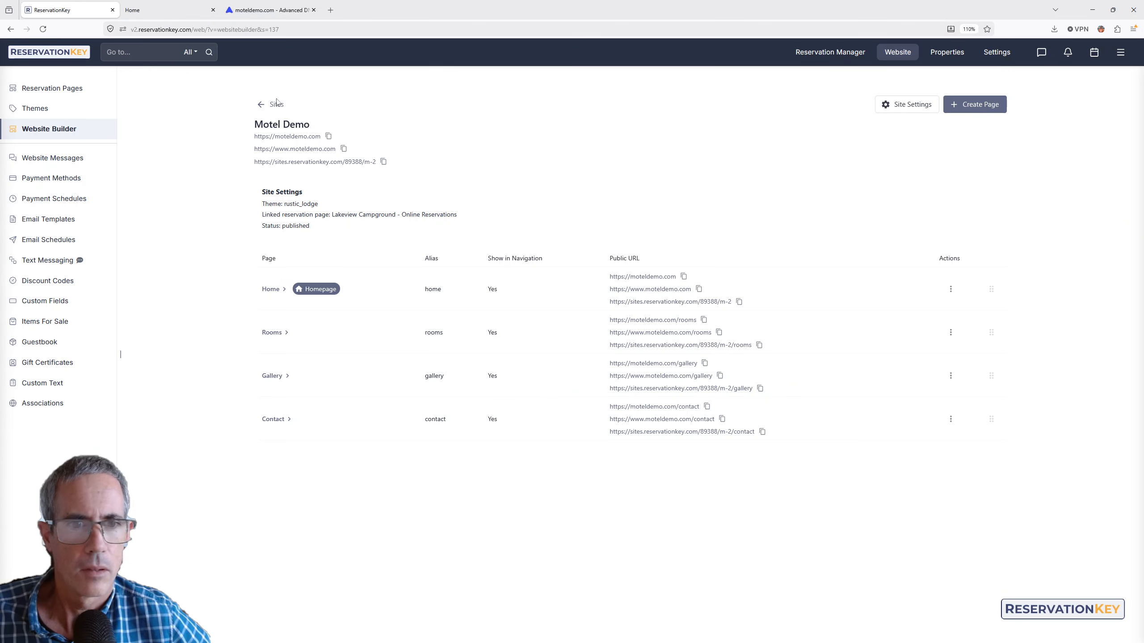
{"action": "left_click", "coordinate": [635, 276]}
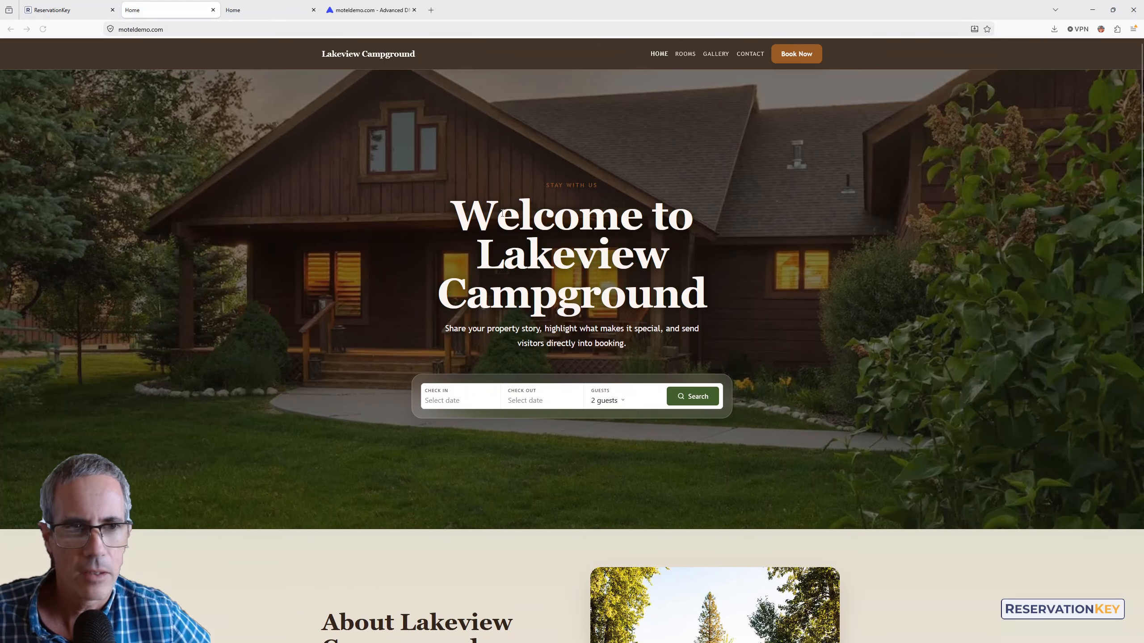
{"action": "left_click", "coordinate": [71, 11]}
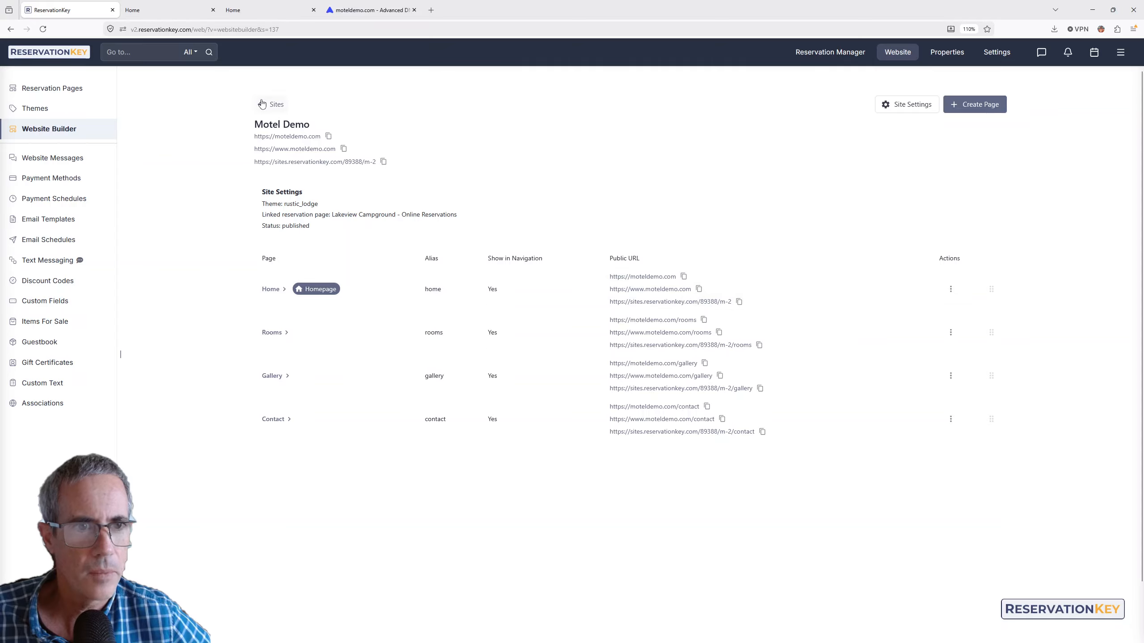
{"action": "left_click", "coordinate": [262, 104]}
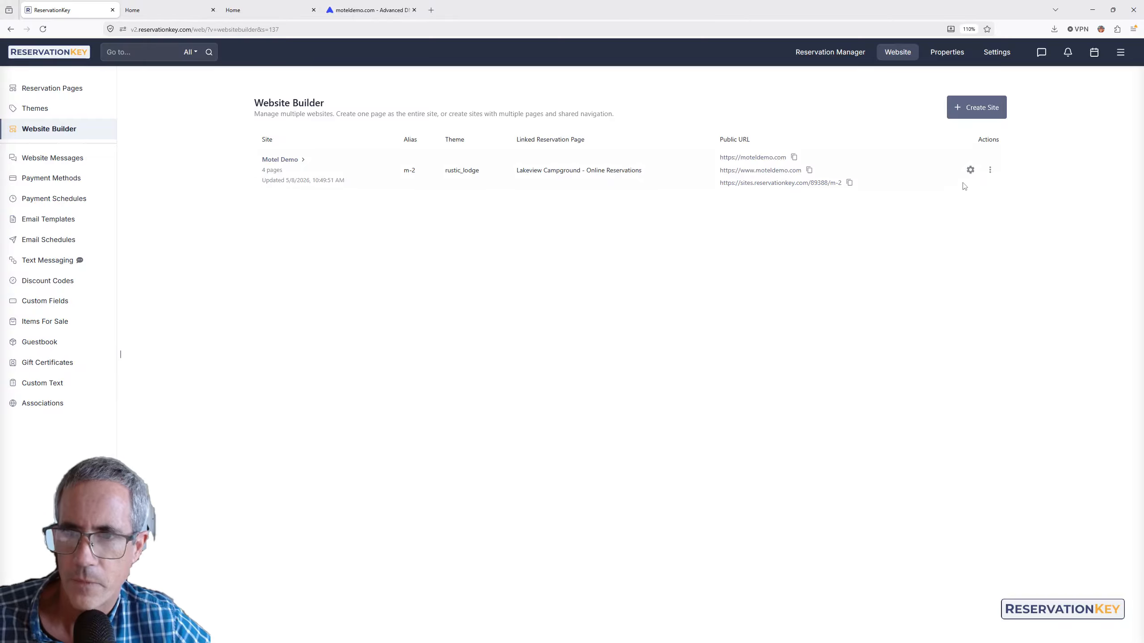
- Duplicate Motel Demo as Motel Demo Copy, test its public URL, and open its pages
{"action": "left_click", "coordinate": [990, 171]}
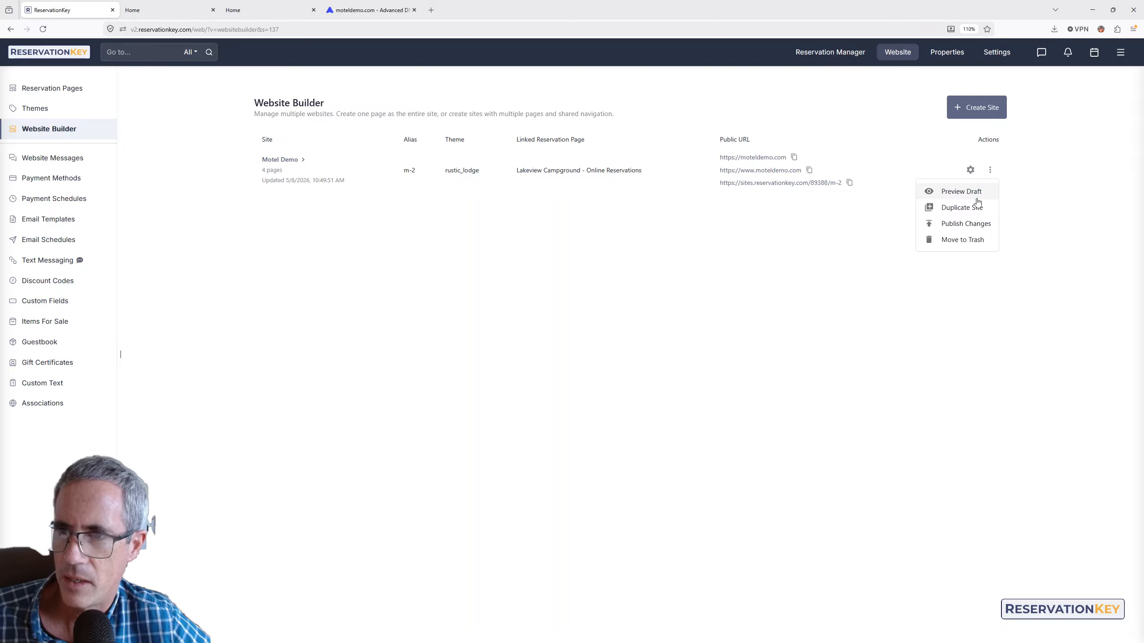
{"action": "left_click", "coordinate": [962, 207]}
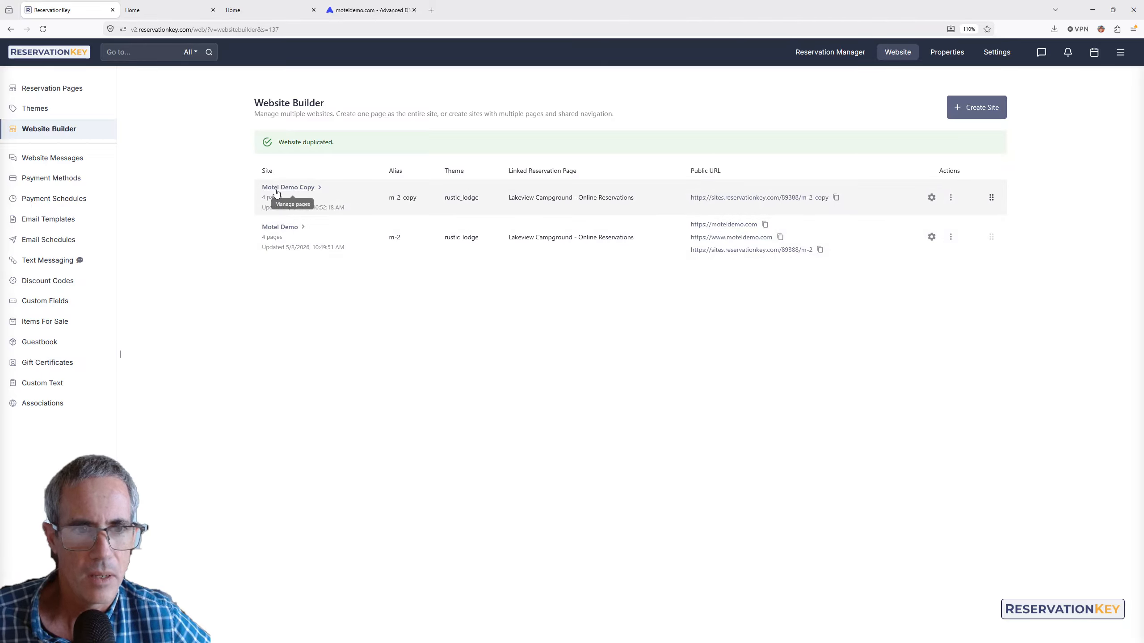
{"action": "left_click", "coordinate": [759, 198]}
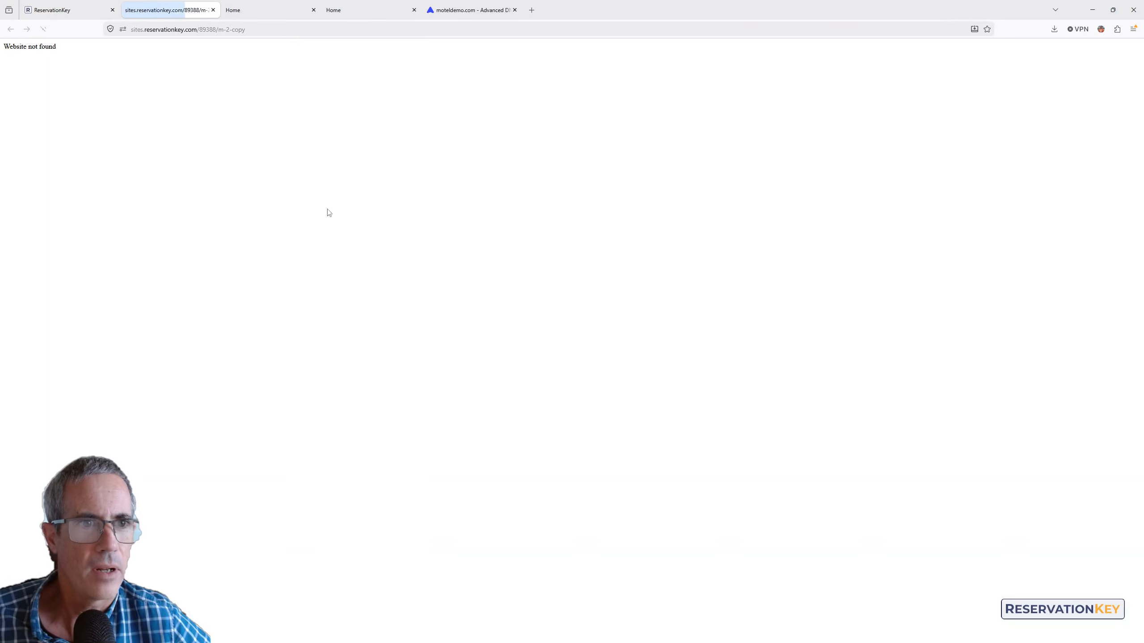
{"action": "left_click", "coordinate": [213, 10]}
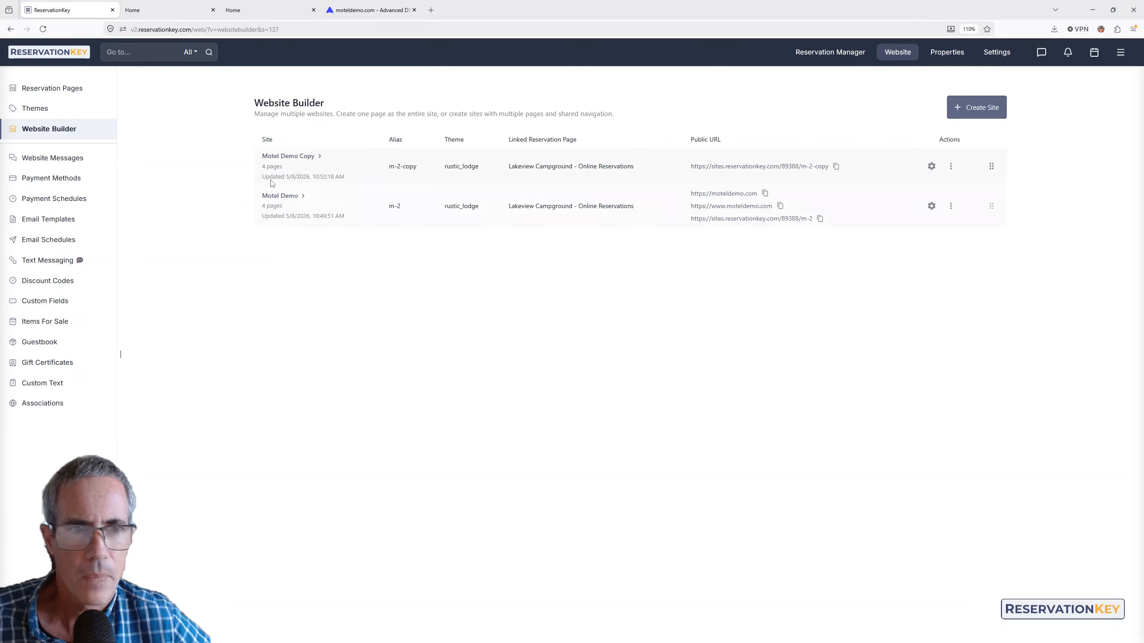
{"action": "left_click", "coordinate": [288, 156]}
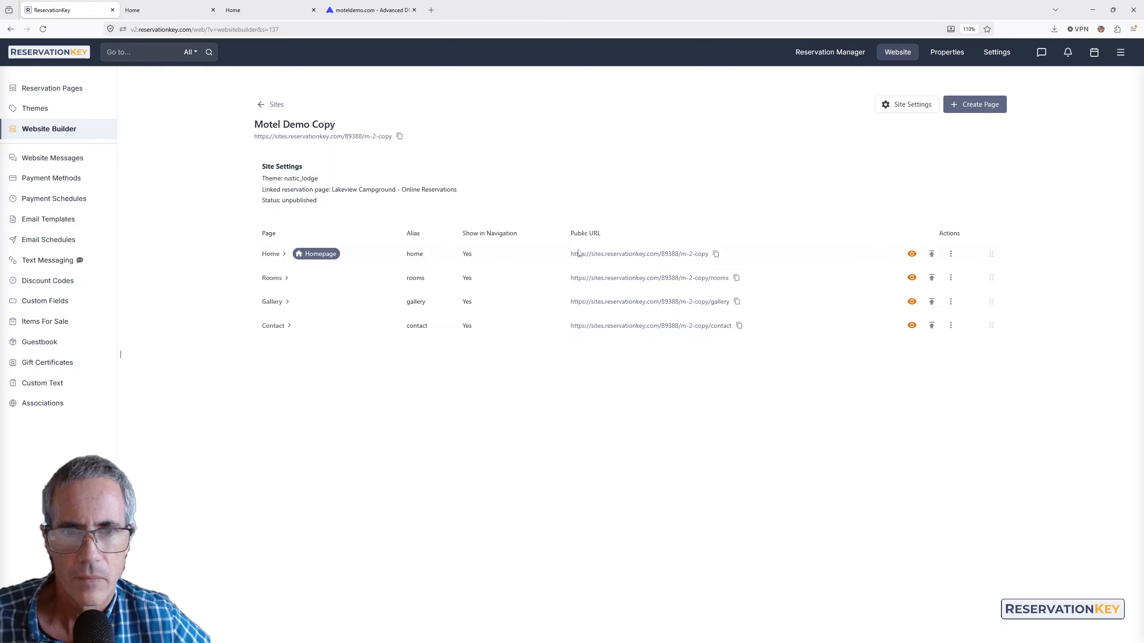
- Publish the copy's Home, Rooms, Gallery and Contact pages, preview it, then open Home
{"action": "left_click", "coordinate": [931, 254]}
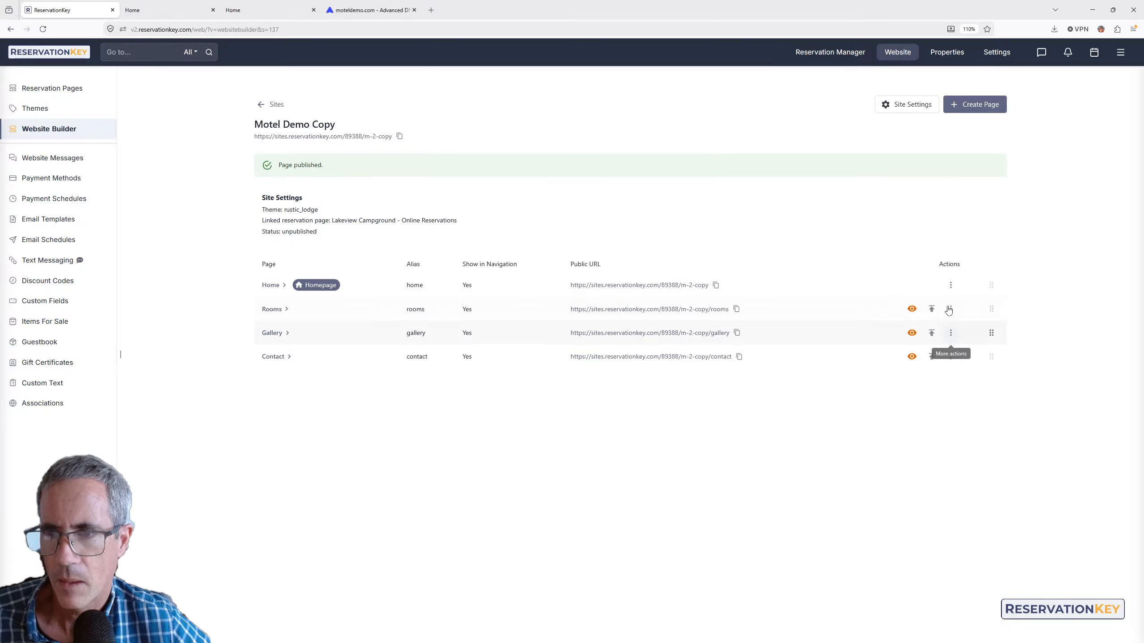
{"action": "left_click", "coordinate": [932, 310]}
{"action": "left_click", "coordinate": [931, 332]}
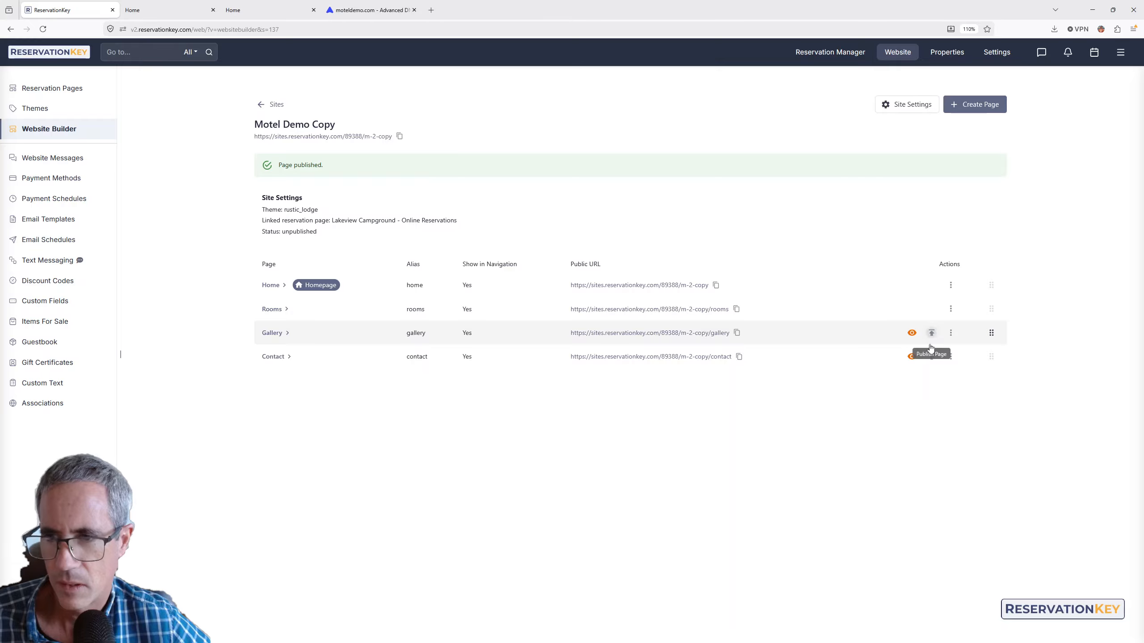
{"action": "left_click", "coordinate": [931, 356]}
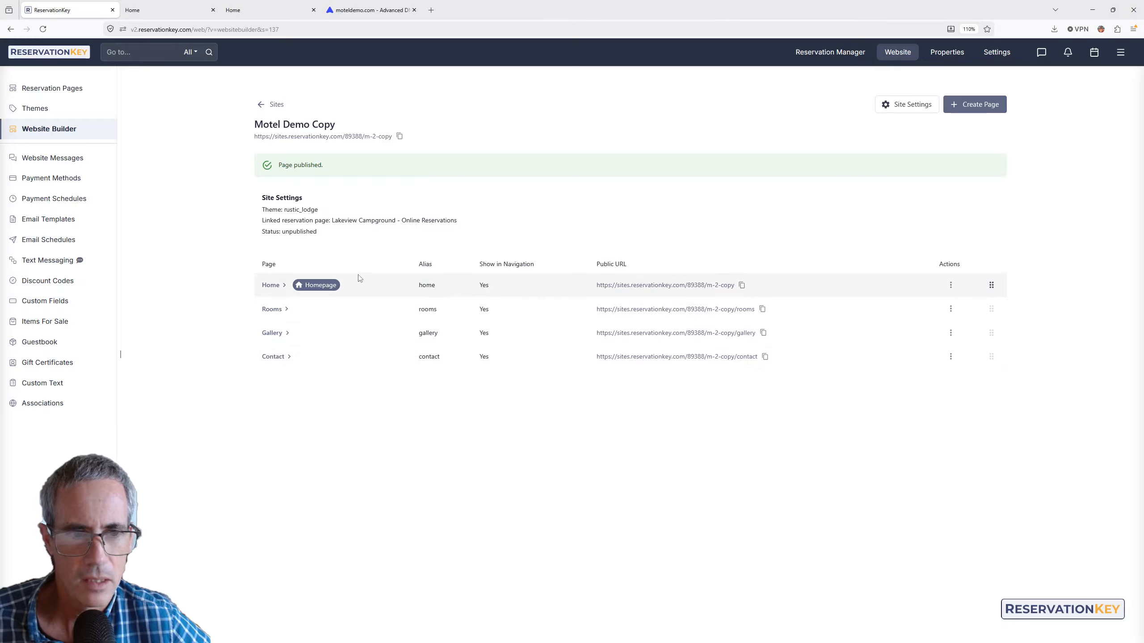
{"action": "left_click", "coordinate": [313, 137]}
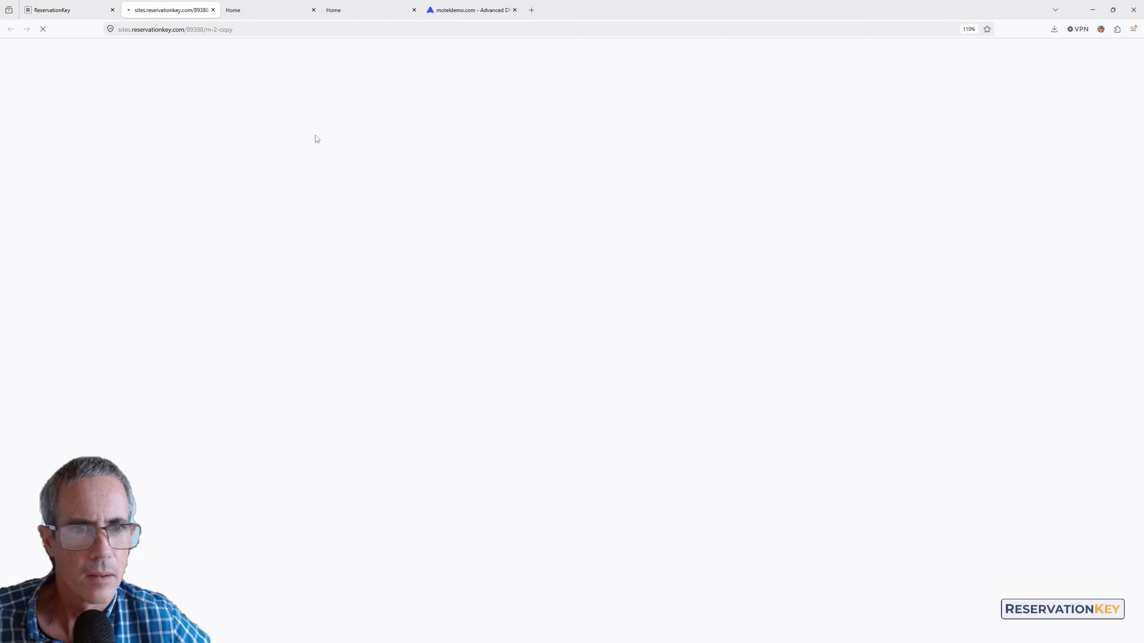
{"action": "left_click", "coordinate": [67, 10]}
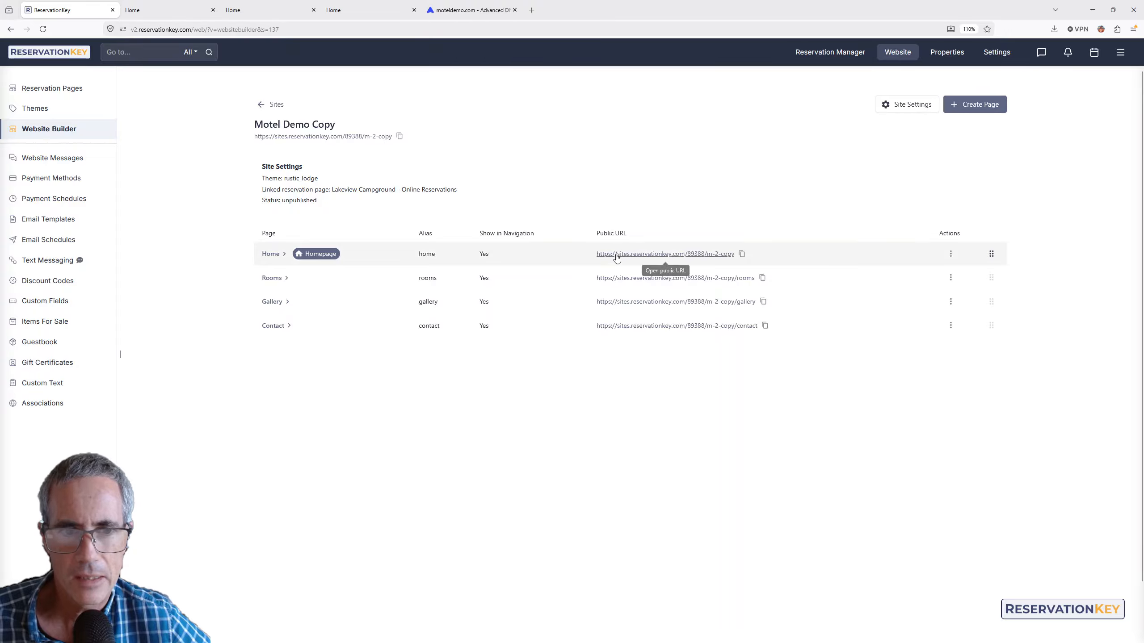
{"action": "left_click", "coordinate": [281, 260]}
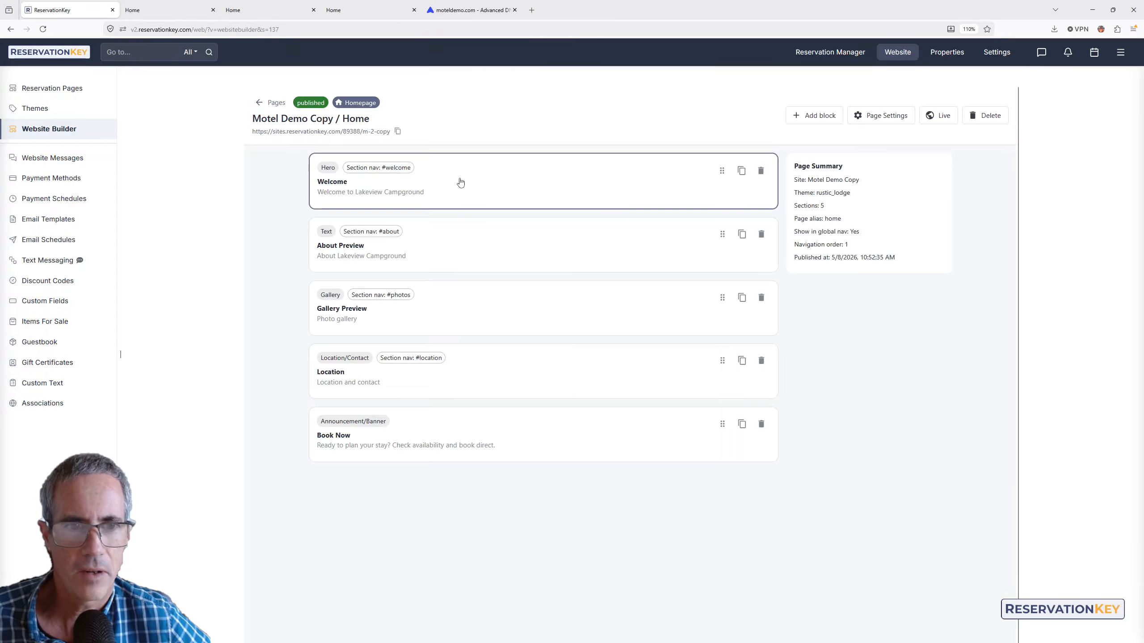
- Move the Welcome hero block below the Location block and publish the reordered homepage
{"action": "left_click_drag", "start_coordinate": [460, 182], "coordinate": [504, 363]}
{"action": "left_click", "coordinate": [488, 199]}
{"action": "left_click", "coordinate": [649, 133]}
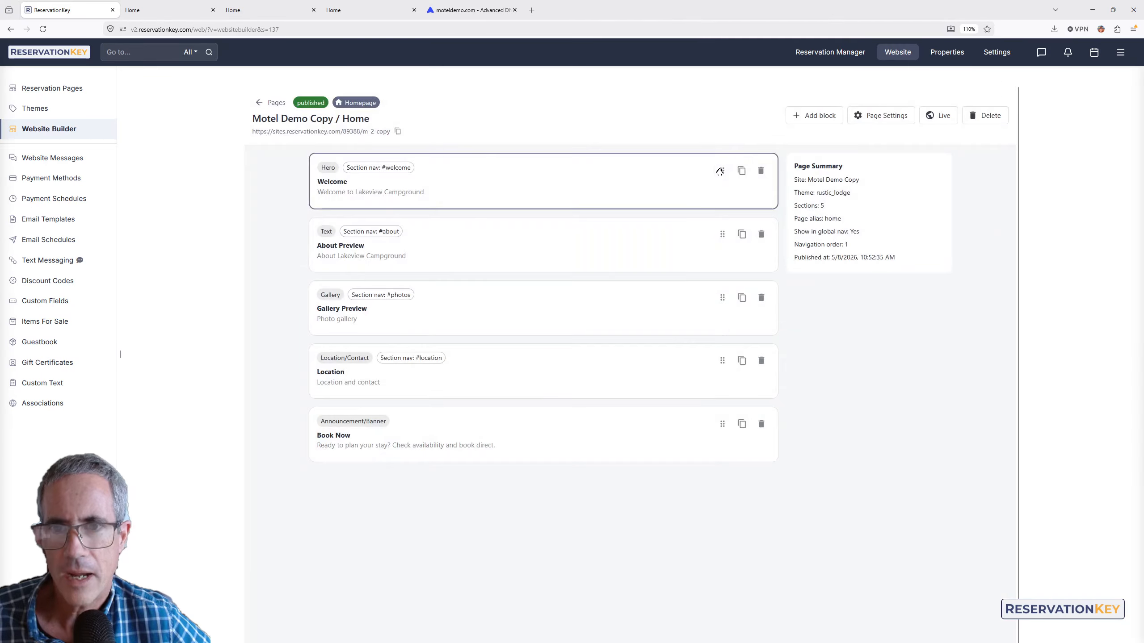
{"action": "left_click_drag", "start_coordinate": [720, 172], "coordinate": [716, 361]}
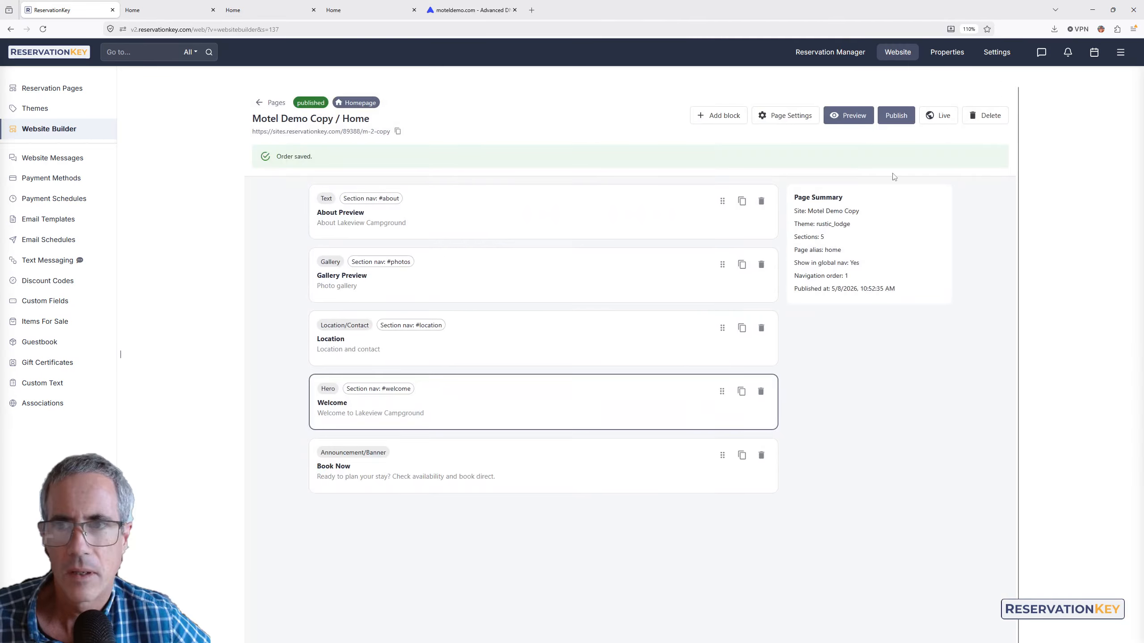
{"action": "left_click", "coordinate": [905, 122]}
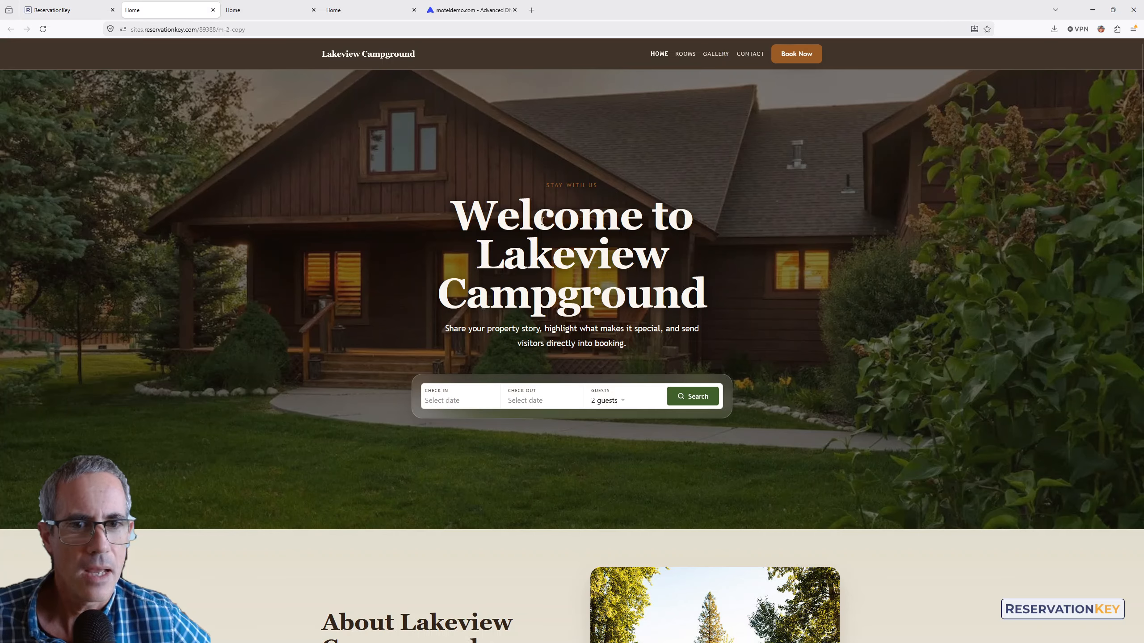
- Check the live Motel Demo Copy homepage to confirm the hero now sits below Location
{"action": "left_click", "coordinate": [170, 10]}
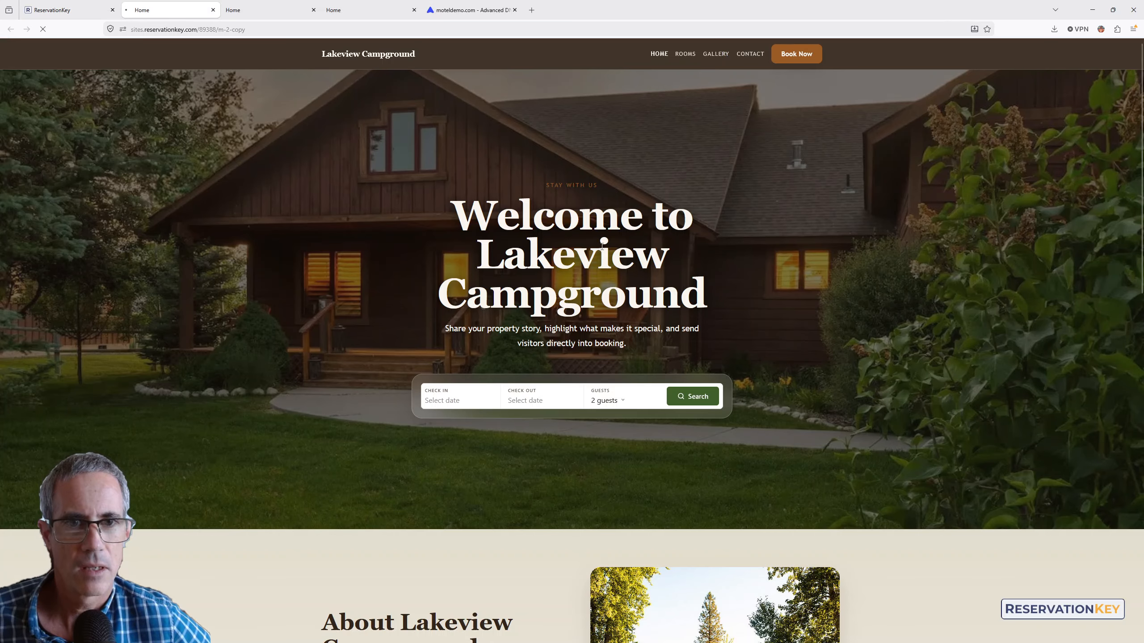
{"action": "scroll", "coordinate": [540, 216], "scroll_direction": "down", "scroll_amount": 15}
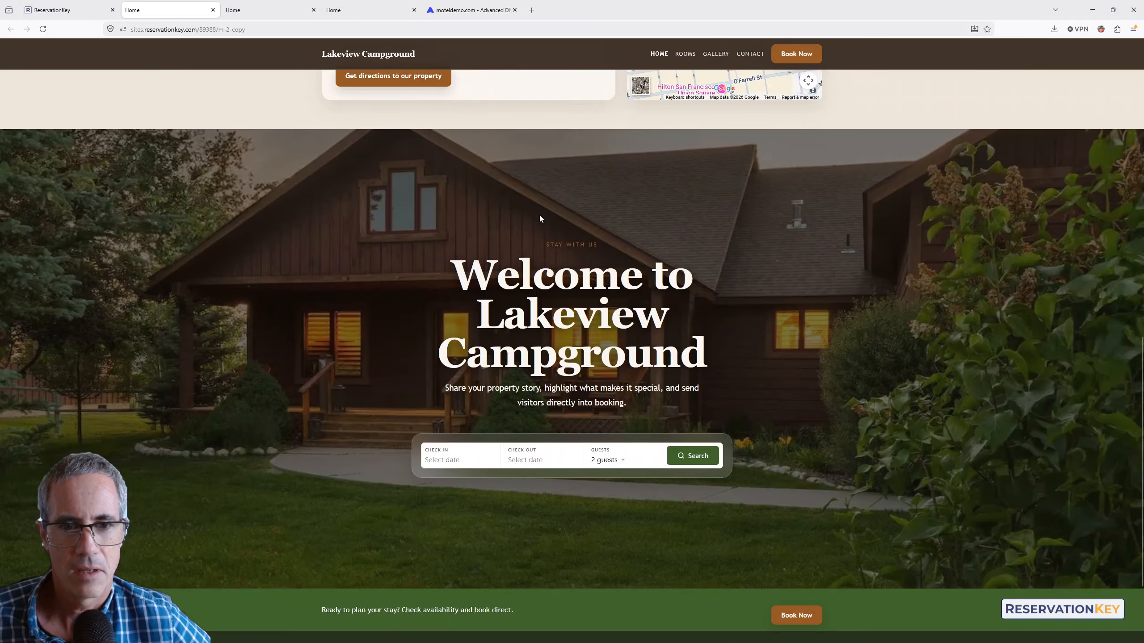
{"action": "scroll", "coordinate": [616, 327], "scroll_direction": "up", "scroll_amount": 15}
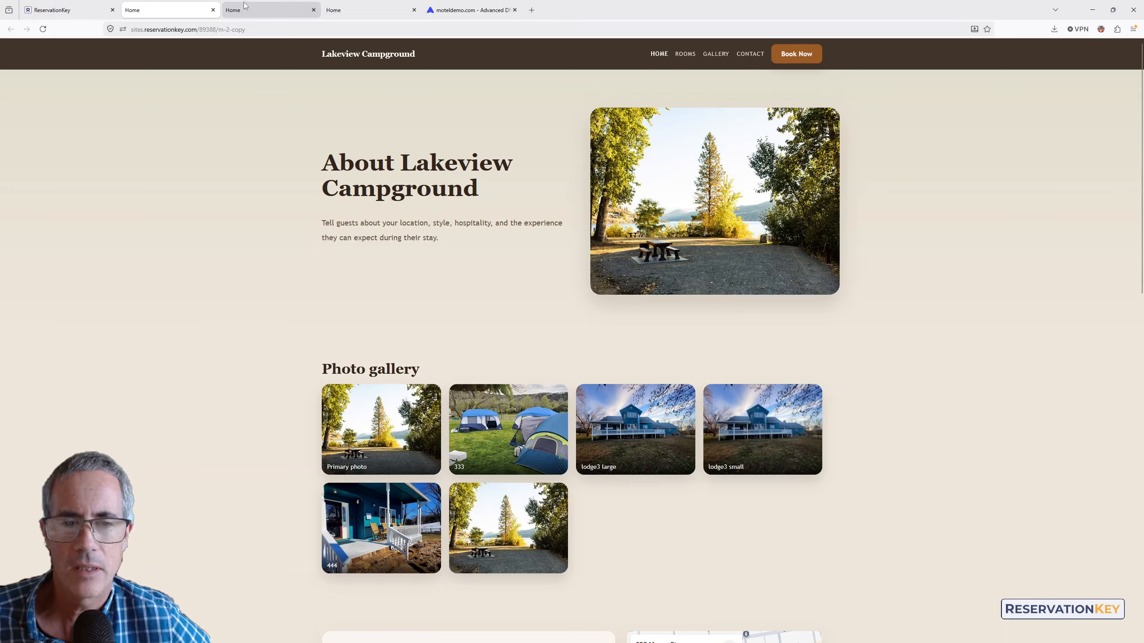
- Back in the homepage editor, expand Section Settings and Content for the 'About Lakeview Campground' block
{"action": "left_click", "coordinate": [81, 6]}
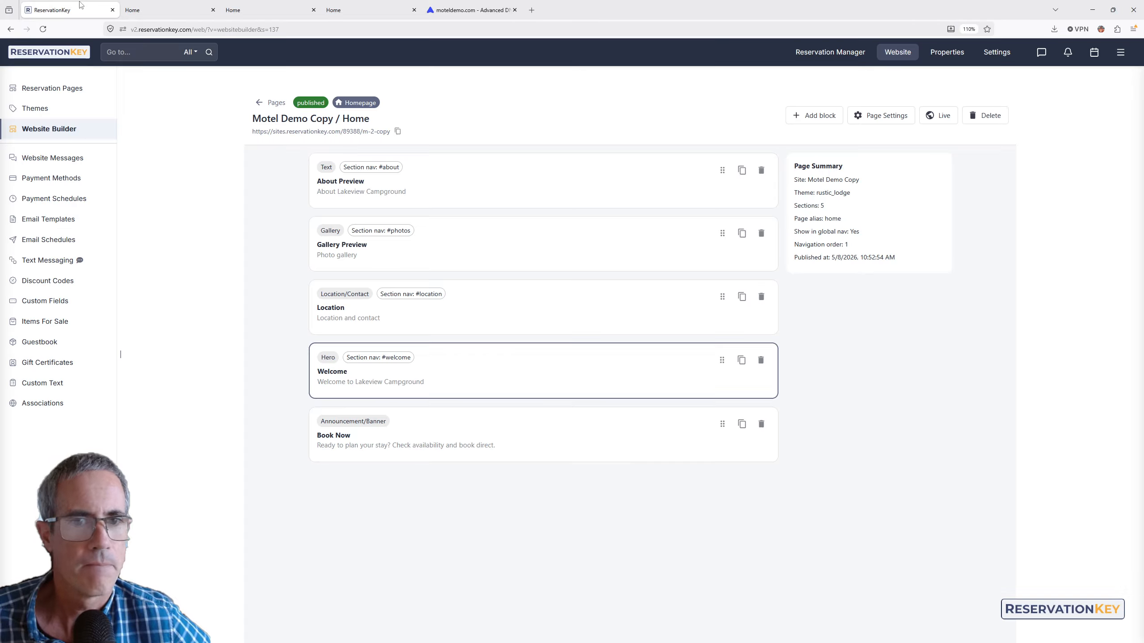
{"action": "left_click", "coordinate": [425, 191]}
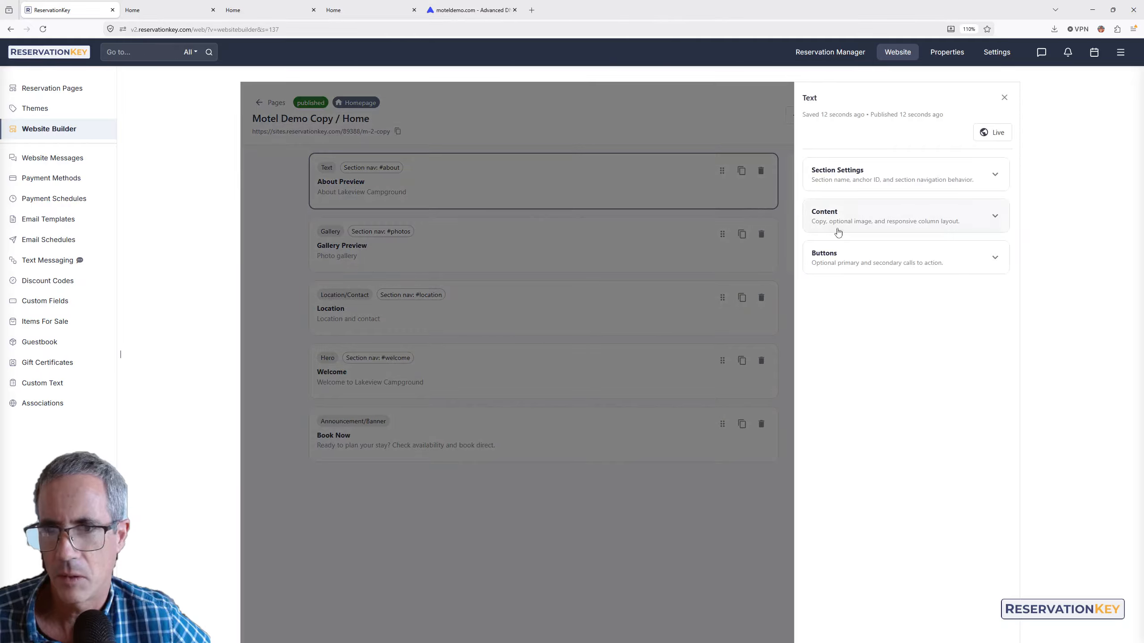
{"action": "left_click", "coordinate": [853, 178]}
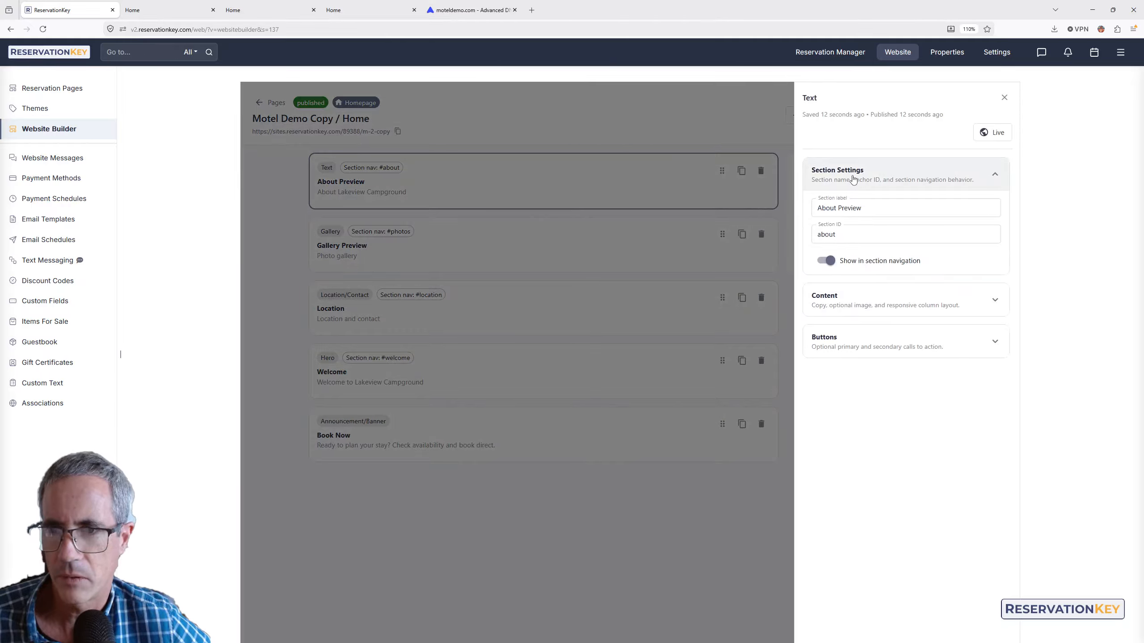
{"action": "left_click", "coordinate": [899, 315]}
{"action": "scroll", "coordinate": [941, 384], "scroll_direction": "down", "scroll_amount": 2}
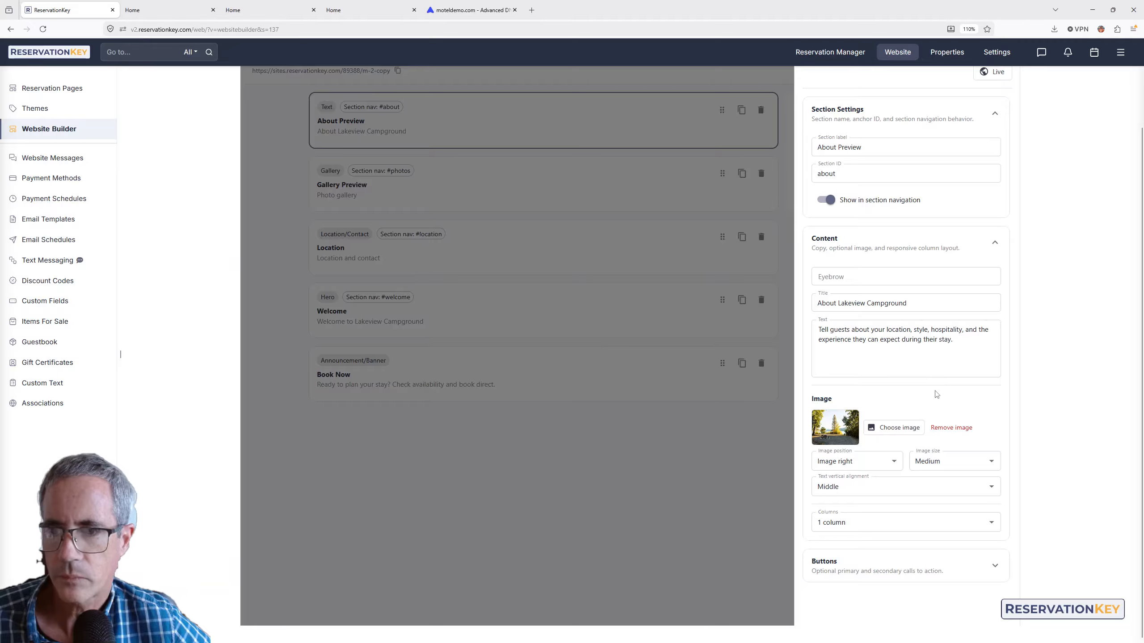
{"action": "scroll", "coordinate": [936, 394], "scroll_direction": "up", "scroll_amount": 2}
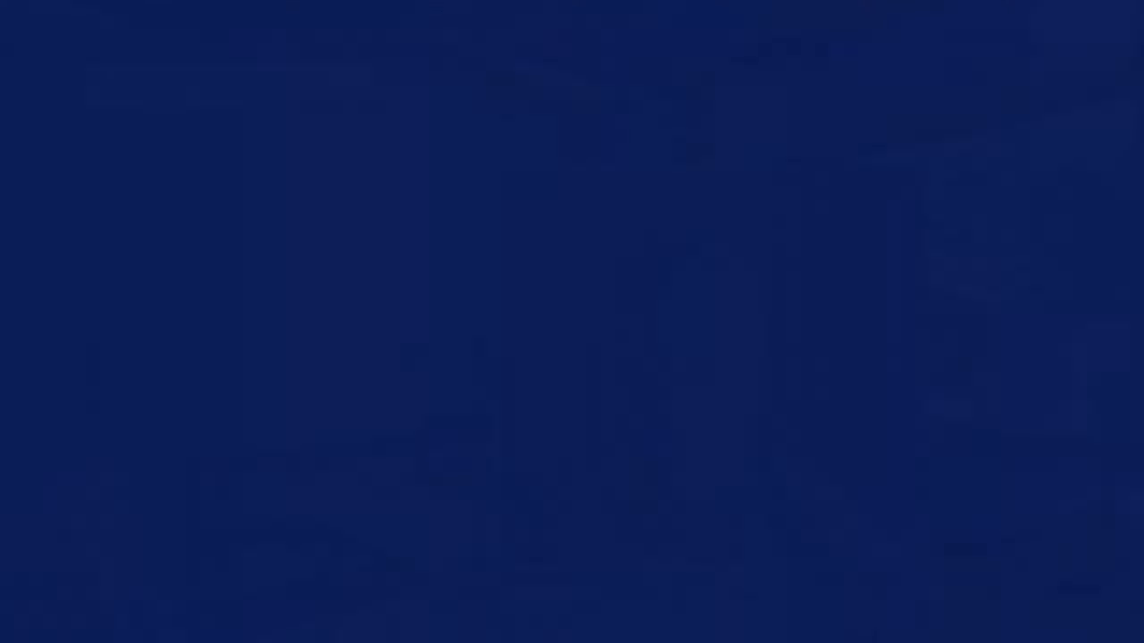